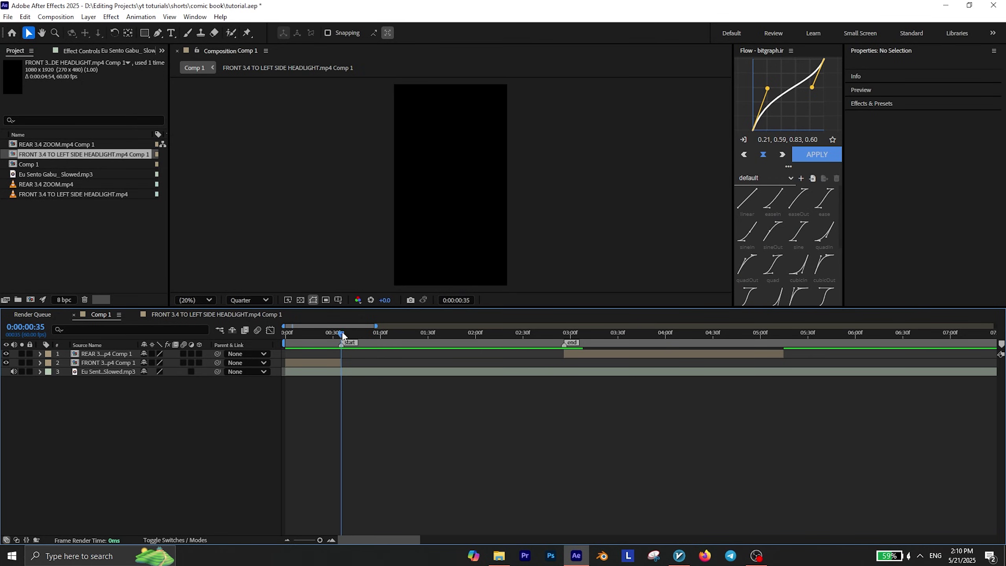
Display the audio waveform of the Eu Sento Gabu_ Slowed.mp3 layer in Comp 1
{"action": "left_click_drag", "start_coordinate": [343, 334], "coordinate": [350, 334]}
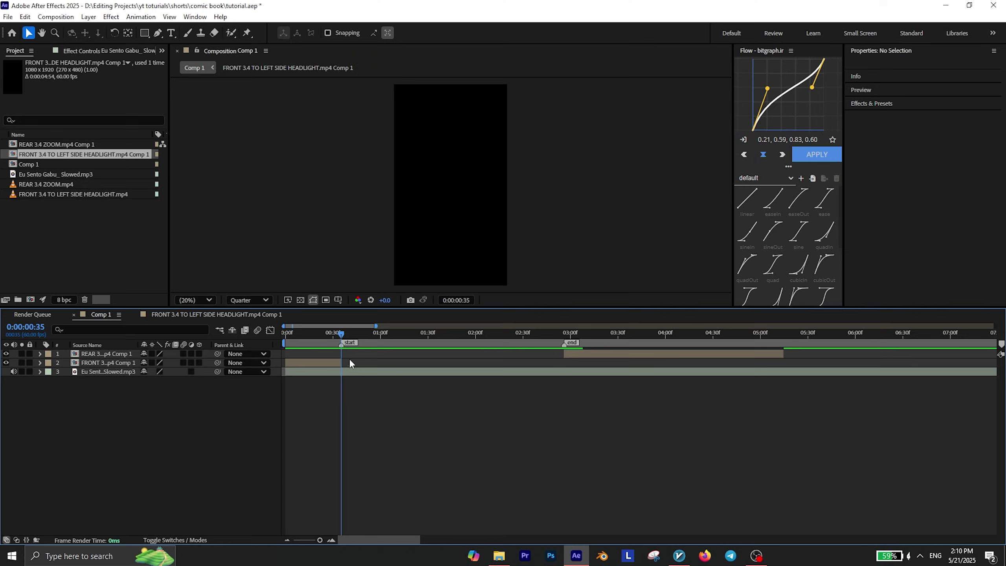
{"action": "left_click", "coordinate": [358, 295]}
{"action": "key", "text": "l"}
{"action": "key", "text": "l"}
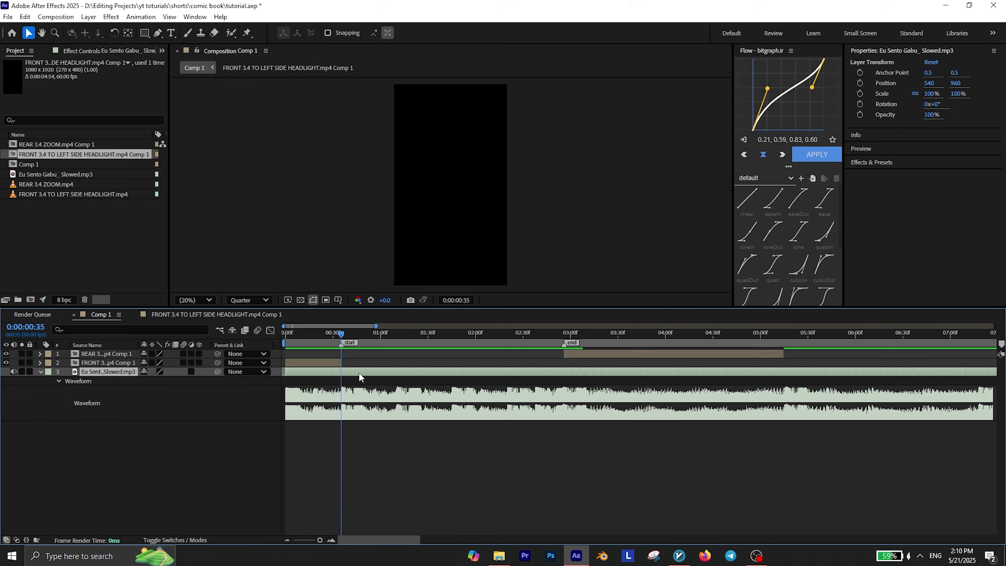
{"action": "left_click", "coordinate": [331, 541]}
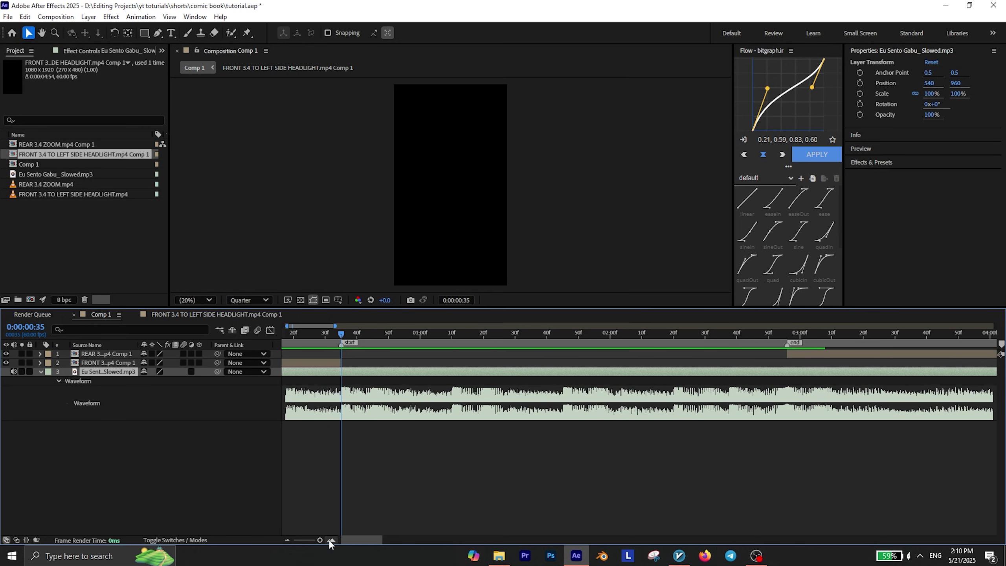
Add composition markers on the audio beats between the start and end markers, at 1:10, 1:45, 2:20 and 2:38
{"action": "left_click", "coordinate": [401, 487]}
{"action": "left_click", "coordinate": [526, 296]}
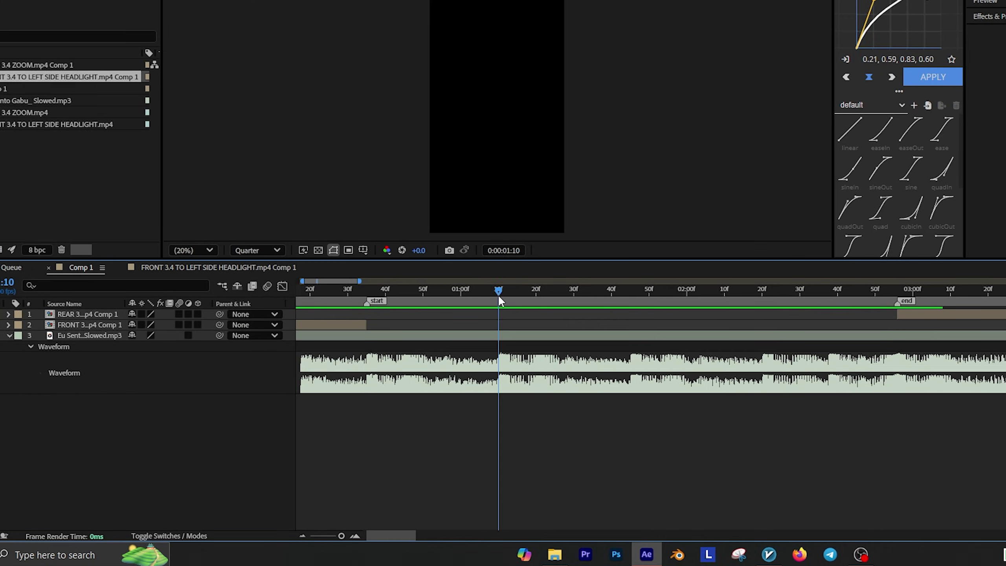
{"action": "key", "text": "KP_Multiply"}
{"action": "left_click_drag", "start_coordinate": [647, 296], "coordinate": [658, 296]}
{"action": "key", "text": "KP_Multiply"}
{"action": "left_click_drag", "start_coordinate": [769, 297], "coordinate": [791, 298]}
{"action": "key", "text": "KP_Multiply"}
{"action": "left_click_drag", "start_coordinate": [682, 301], "coordinate": [717, 298]}
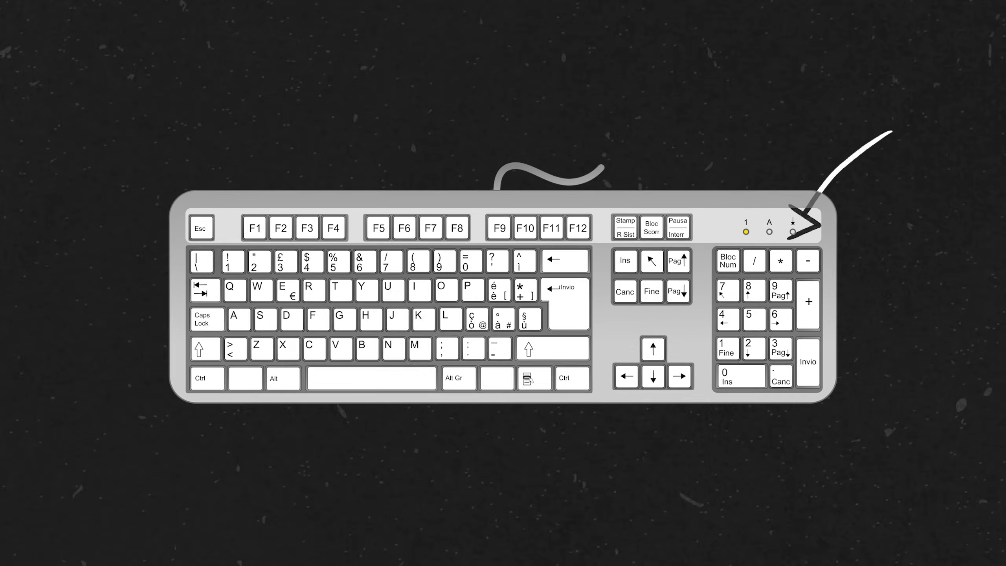
Add comic frame 1, 2 and 3.png to the Comp 1 timeline, spanning from the start marker to the end marker
{"action": "left_click", "coordinate": [71, 311]}
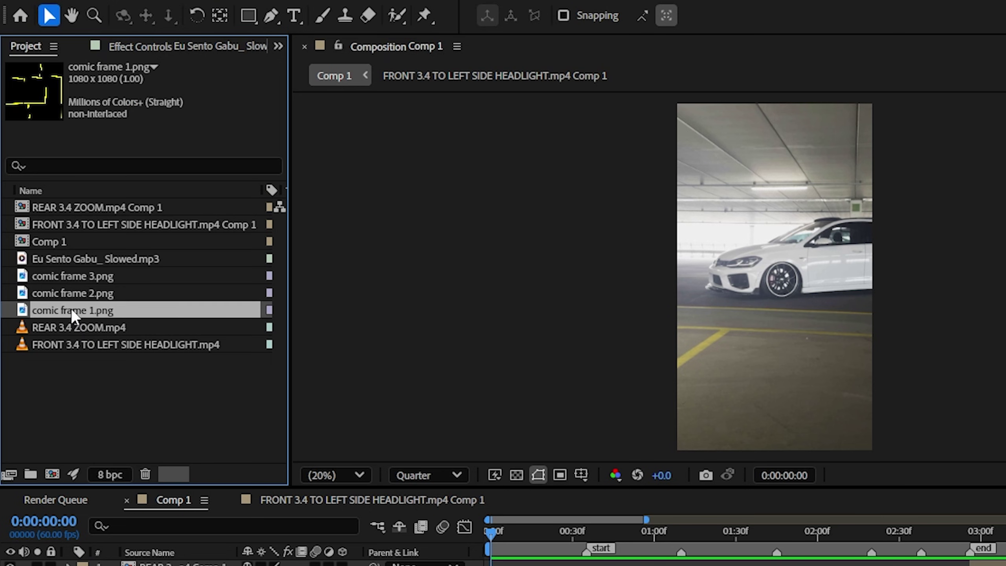
{"action": "left_click_drag", "start_coordinate": [72, 278], "coordinate": [620, 565]}
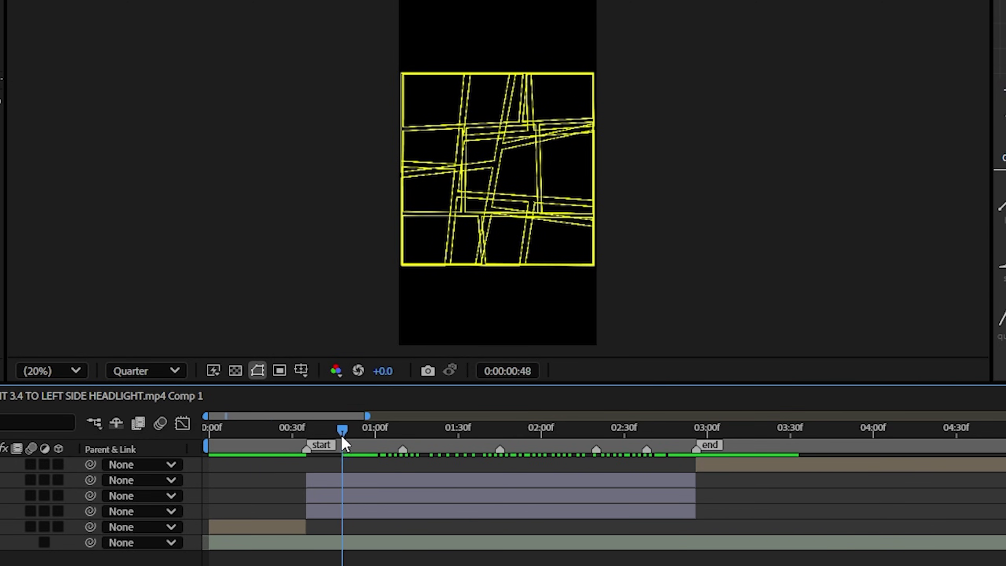
Pre-compose the comic frame 3.png layer, moving all attributes into the new composition
{"action": "right_click", "coordinate": [340, 514]}
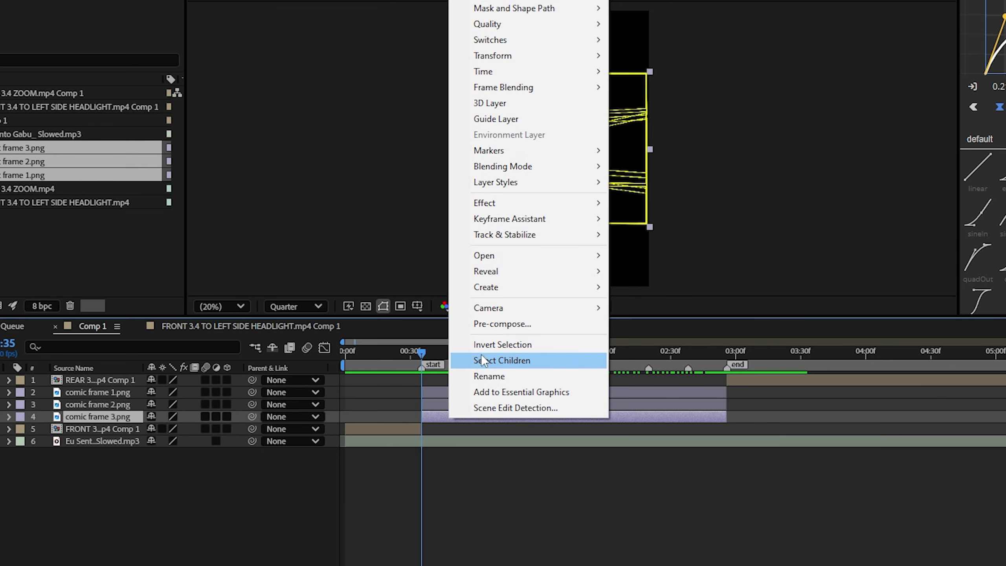
{"action": "left_click", "coordinate": [493, 323]}
{"action": "left_click", "coordinate": [519, 280]}
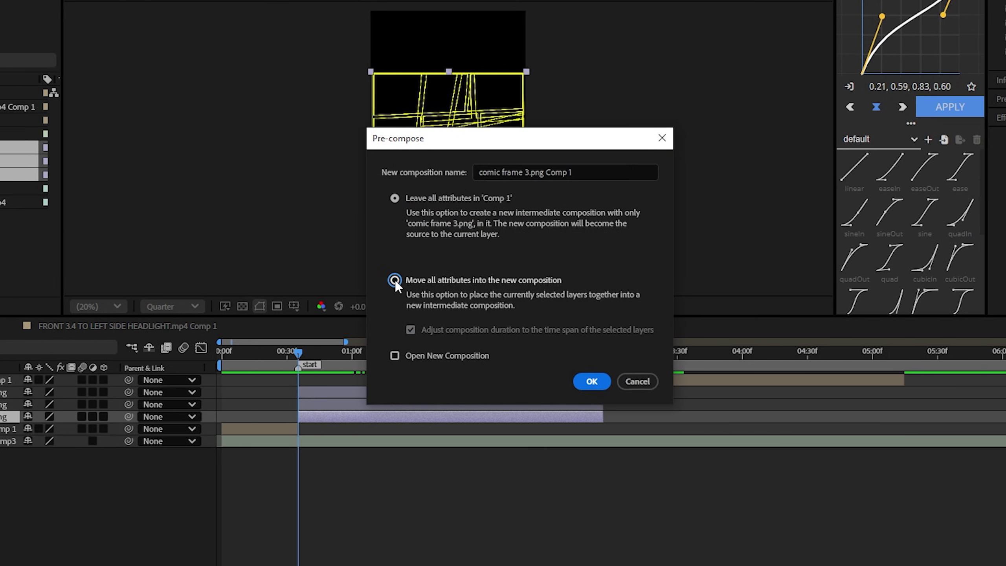
{"action": "left_click", "coordinate": [586, 382]}
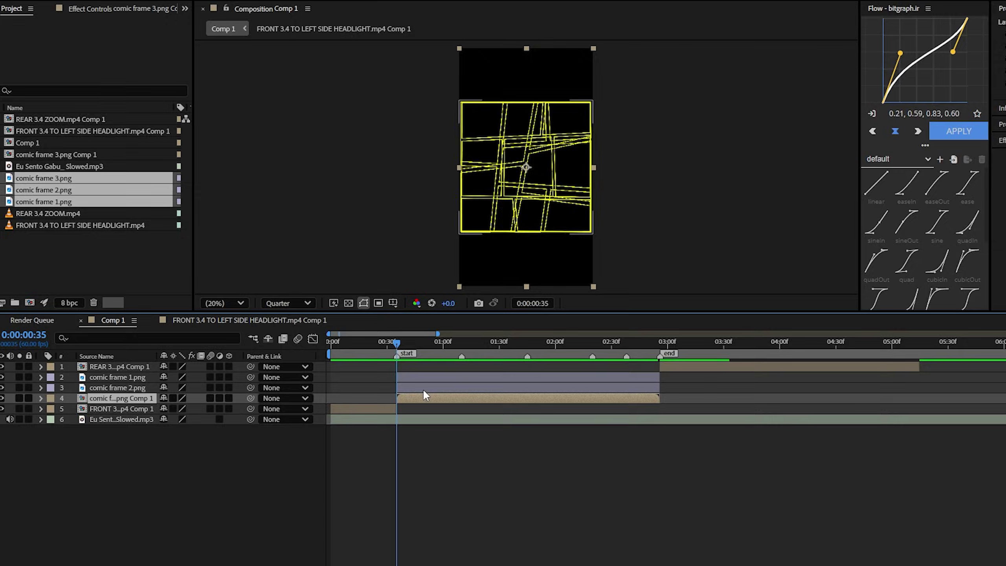
Pre-compose the comic frame 2.png and comic frame 1.png layers separately, each into its own composition
{"action": "right_click", "coordinate": [305, 405]}
{"action": "left_click", "coordinate": [381, 312]}
{"action": "left_click", "coordinate": [650, 368]}
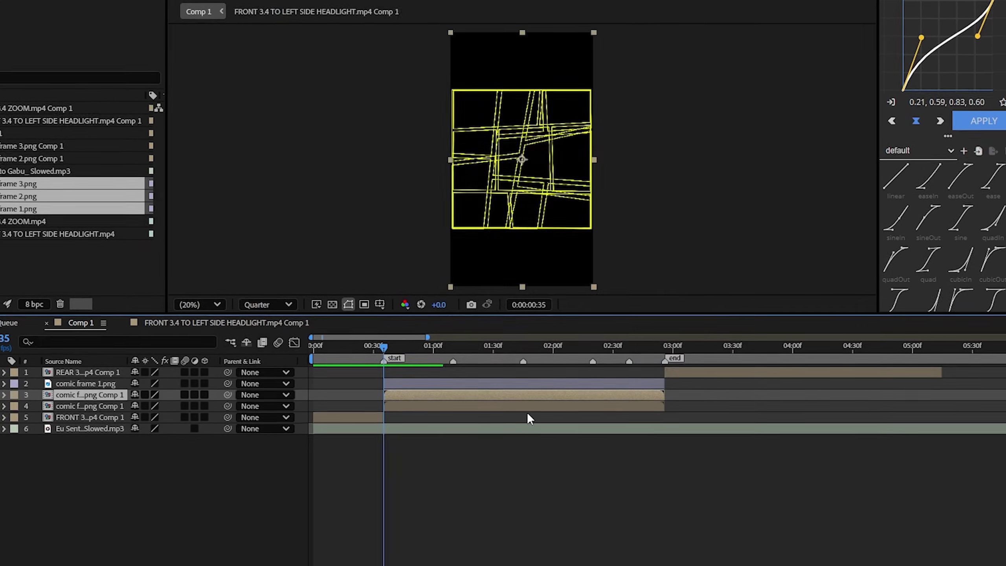
{"action": "right_click", "coordinate": [417, 382]}
{"action": "left_click", "coordinate": [468, 298]}
{"action": "left_click", "coordinate": [650, 377]}
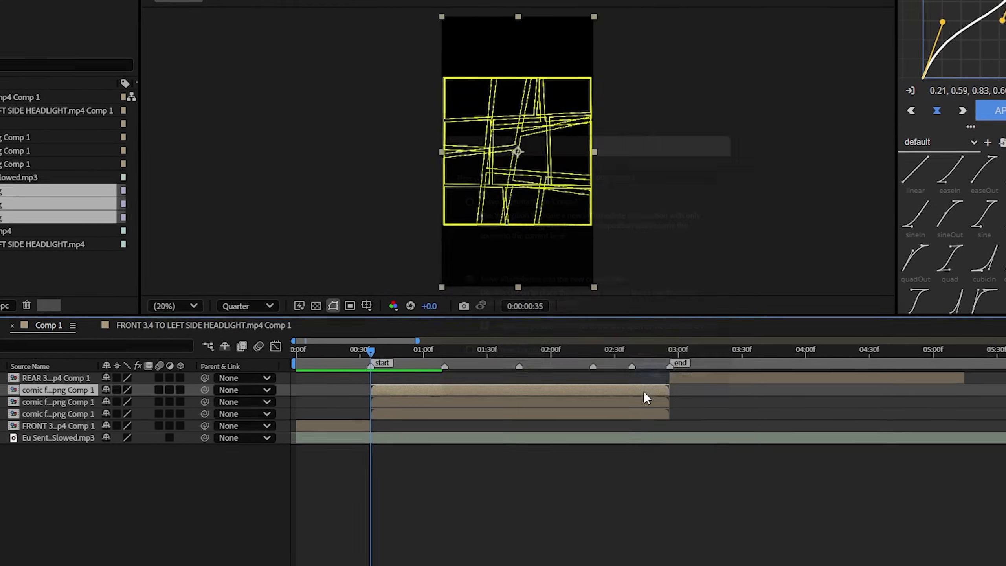
In the comic frame 1 precomp, place the BACK TO FRONT RIGHT WHEEL ZOOM+ROTATION clip beneath the frame image, scaled over the middle-left panel
{"action": "double_click", "coordinate": [390, 335]}
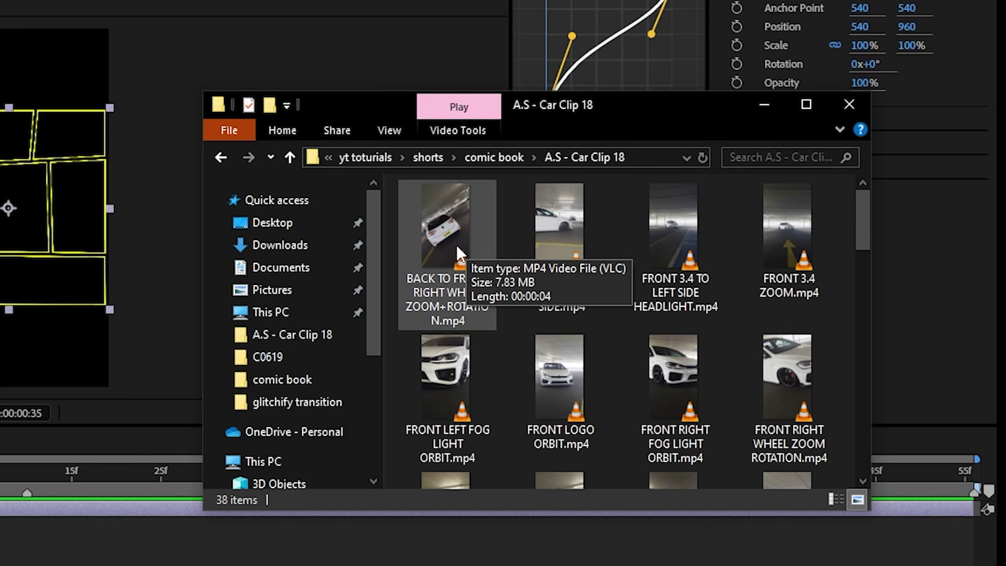
{"action": "left_click_drag", "start_coordinate": [457, 247], "coordinate": [435, 307]}
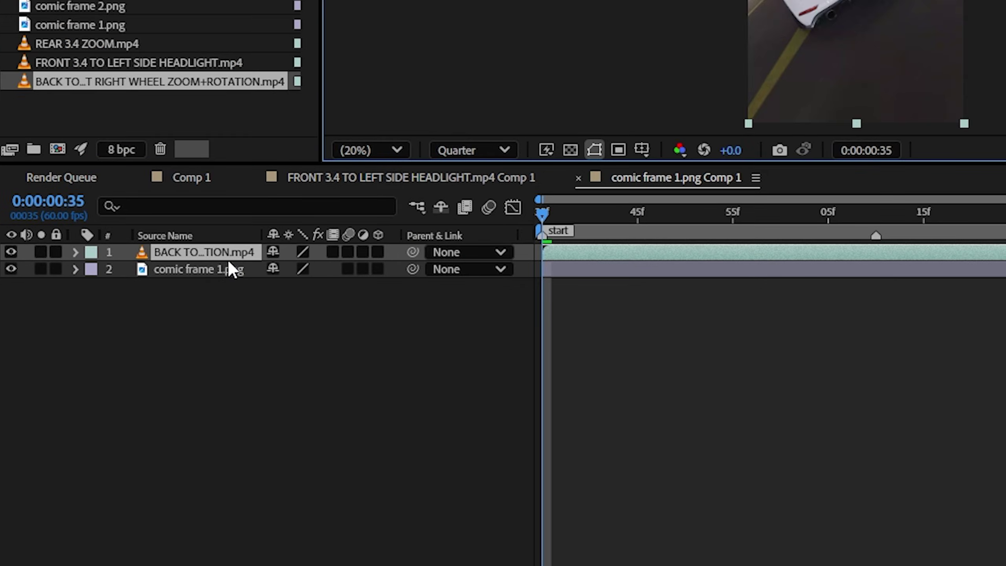
{"action": "left_click_drag", "start_coordinate": [229, 262], "coordinate": [216, 295]}
{"action": "left_click_drag", "start_coordinate": [589, 302], "coordinate": [532, 328]}
{"action": "left_click_drag", "start_coordinate": [499, 325], "coordinate": [432, 316]}
Freeze the rear-view car clip at 0:00:00:35 and mask it to the middle-left panel with the Pen tool
{"action": "right_click", "coordinate": [406, 339]}
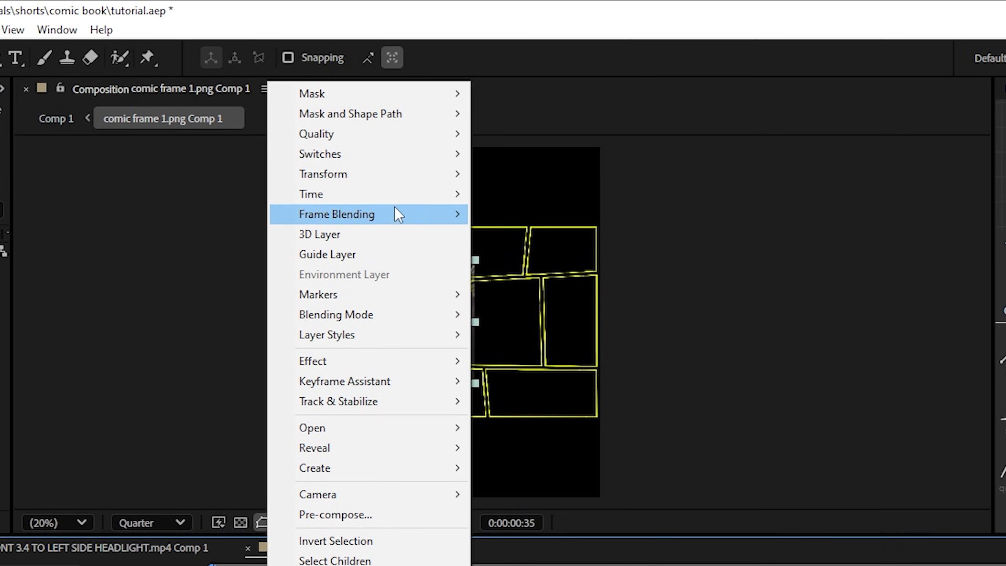
{"action": "mouse_move", "coordinate": [396, 200]}
{"action": "left_click", "coordinate": [566, 257]}
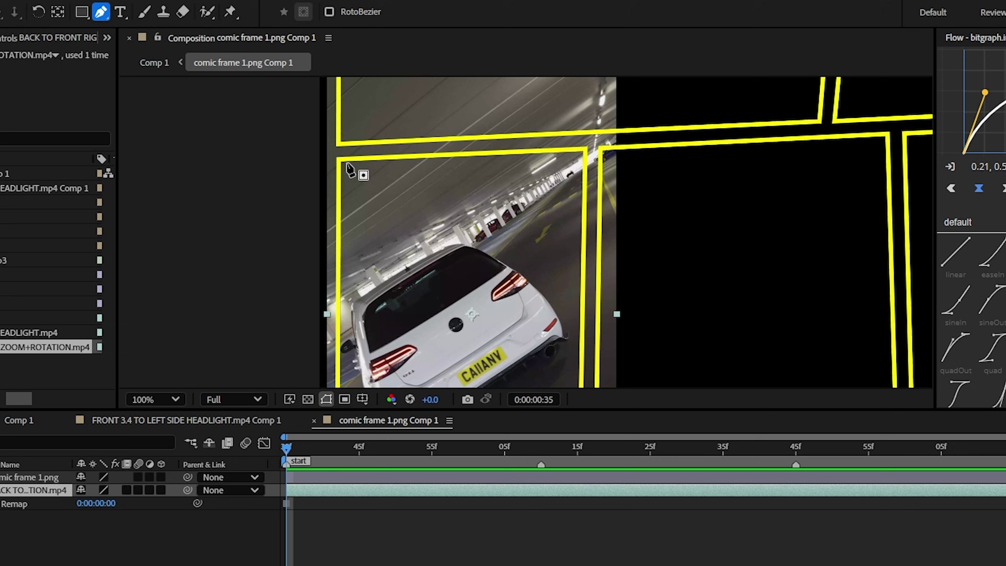
{"action": "left_click_drag", "start_coordinate": [582, 164], "coordinate": [606, 311]}
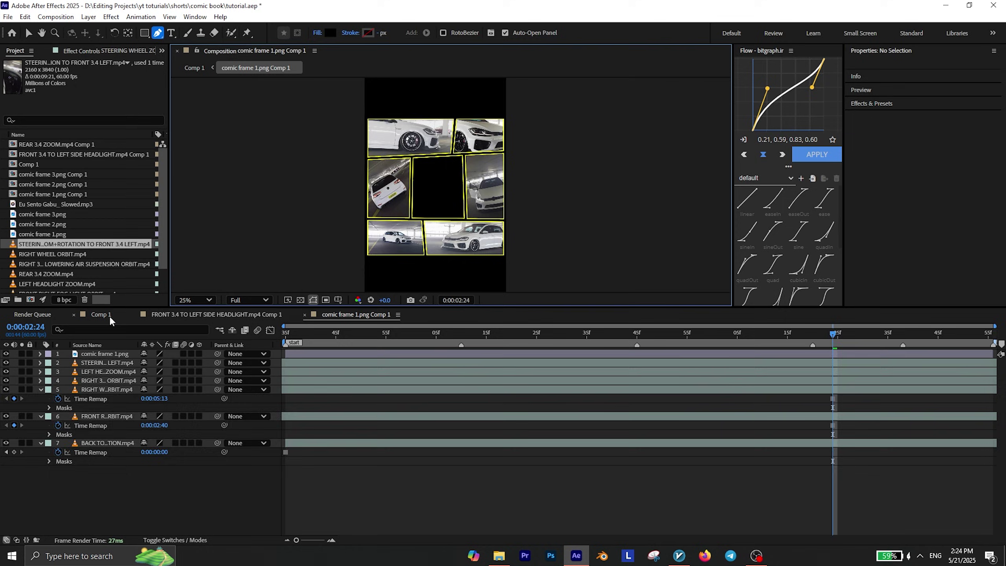
In Comp 1, duplicate the FRONT 3.4 TO LEFT SIDE HEADLIGHT layer at its last frame, 0:00:00:34
{"action": "left_click", "coordinate": [110, 316]}
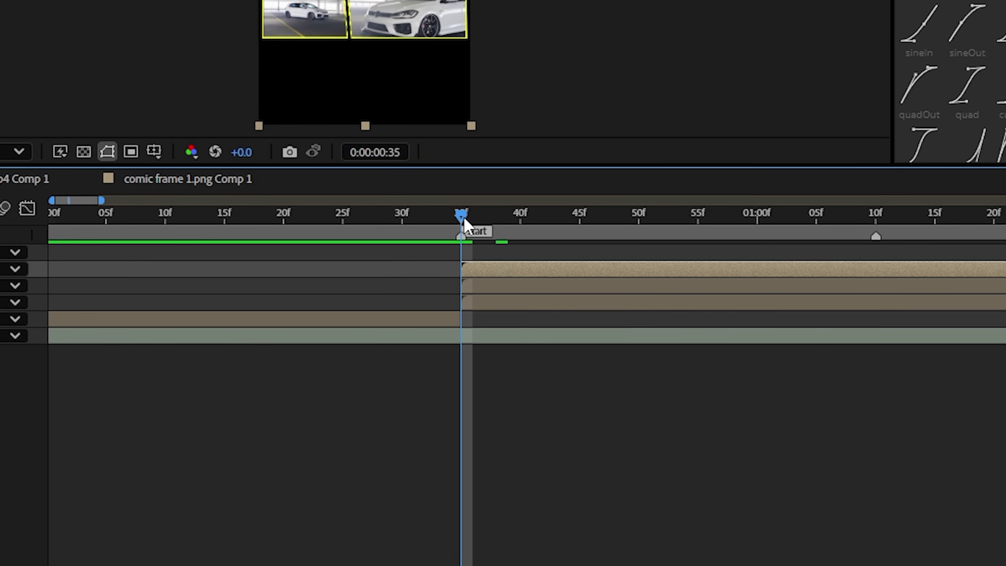
{"action": "left_click_drag", "start_coordinate": [464, 218], "coordinate": [456, 216]}
{"action": "left_click", "coordinate": [445, 323]}
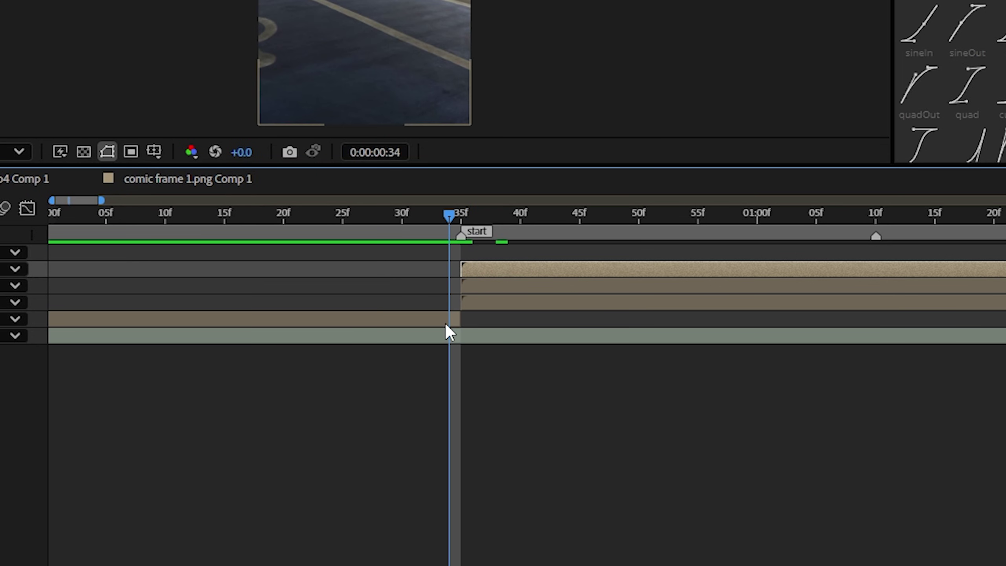
{"action": "key", "text": "ctrl+d"}
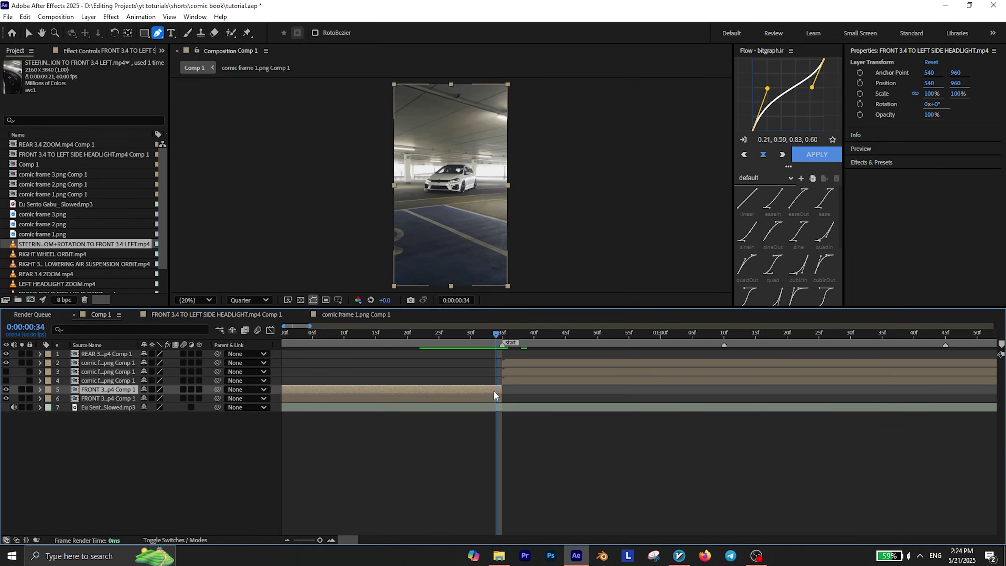
Apply Freeze Frame to the duplicated FRONT 3.4 layer and adjust its Time Remap value to match the original layer
{"action": "right_click", "coordinate": [494, 390]}
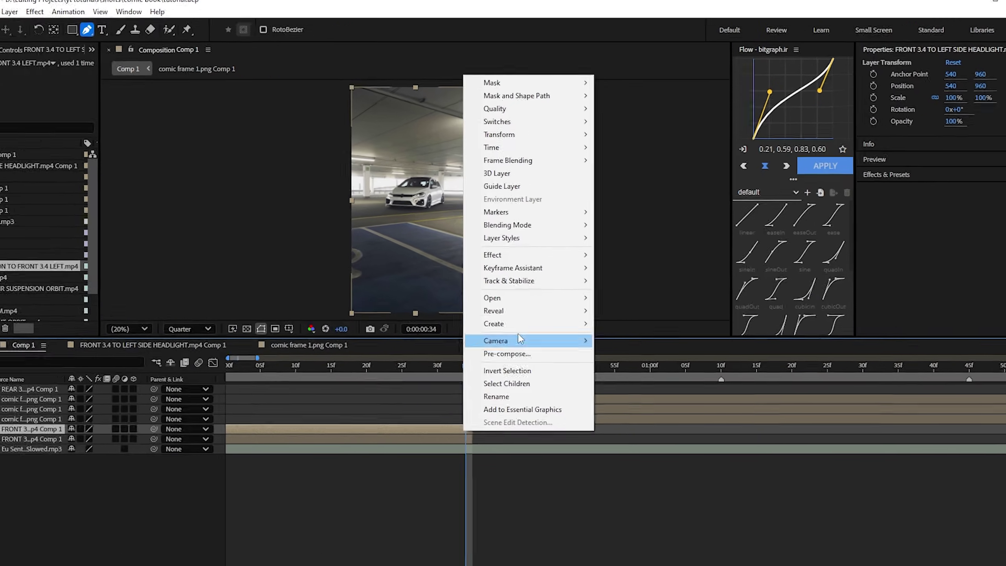
{"action": "mouse_move", "coordinate": [589, 139]}
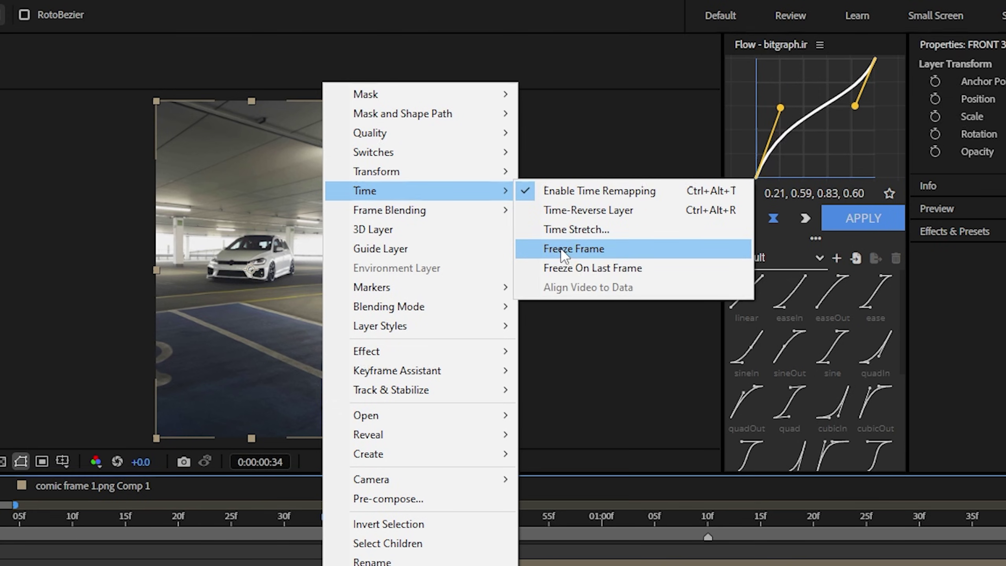
{"action": "left_click", "coordinate": [565, 248]}
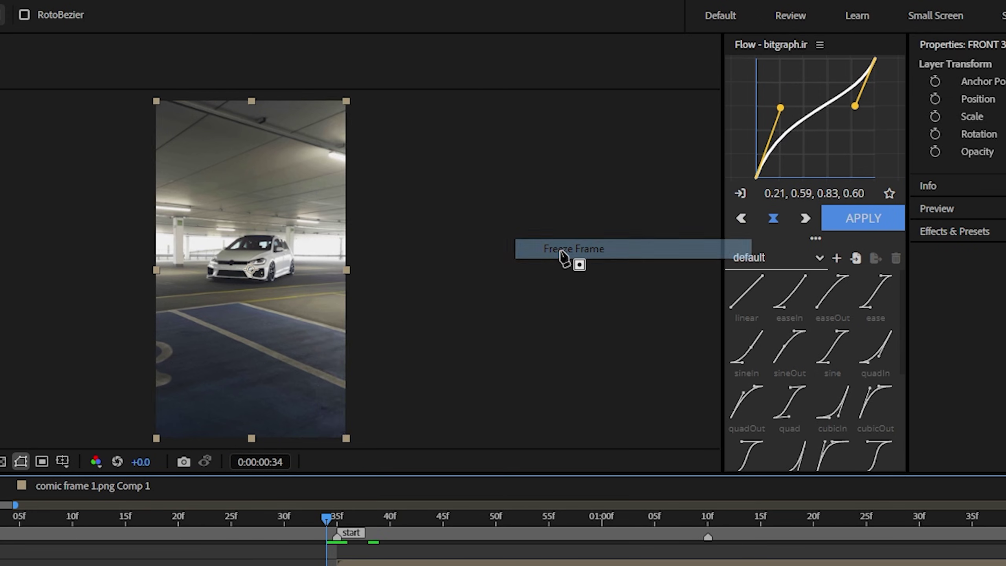
{"action": "left_click", "coordinate": [392, 399]}
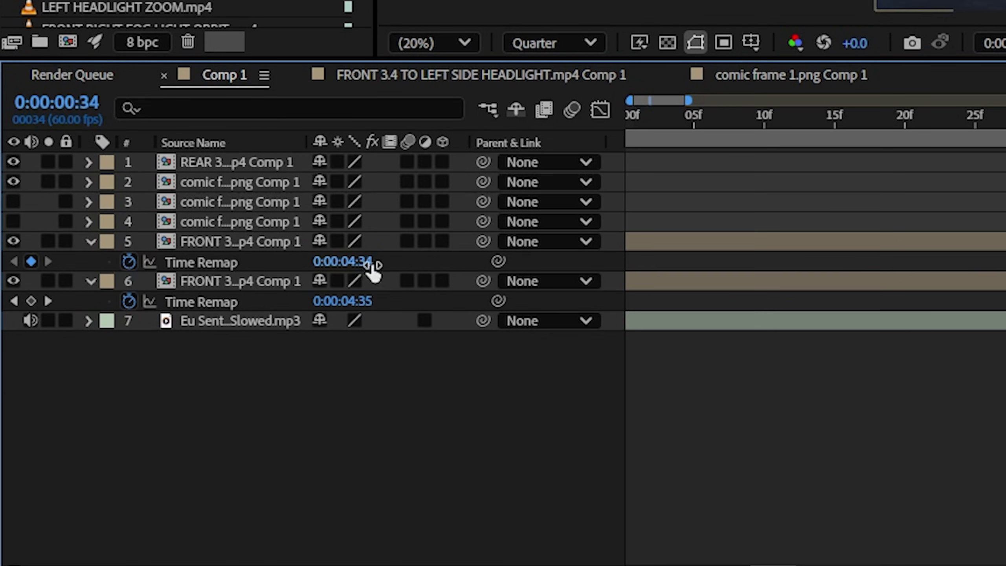
{"action": "left_click_drag", "start_coordinate": [386, 265], "coordinate": [388, 265]}
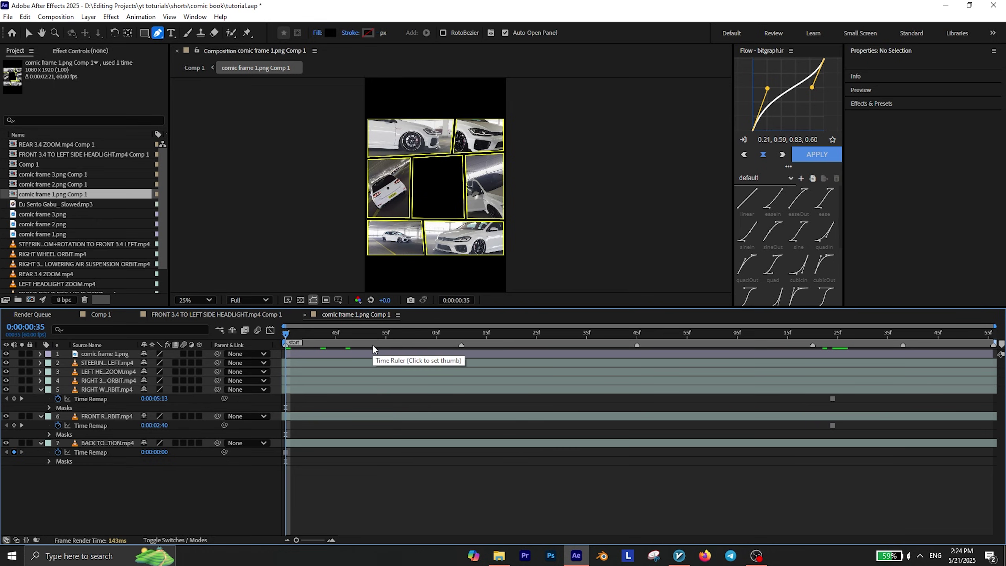
Paste the frozen FRONT 3.4 layer into the comic frame 1 precomp and place it directly beneath comic frame 1.png
{"action": "key", "text": "ctrl+v"}
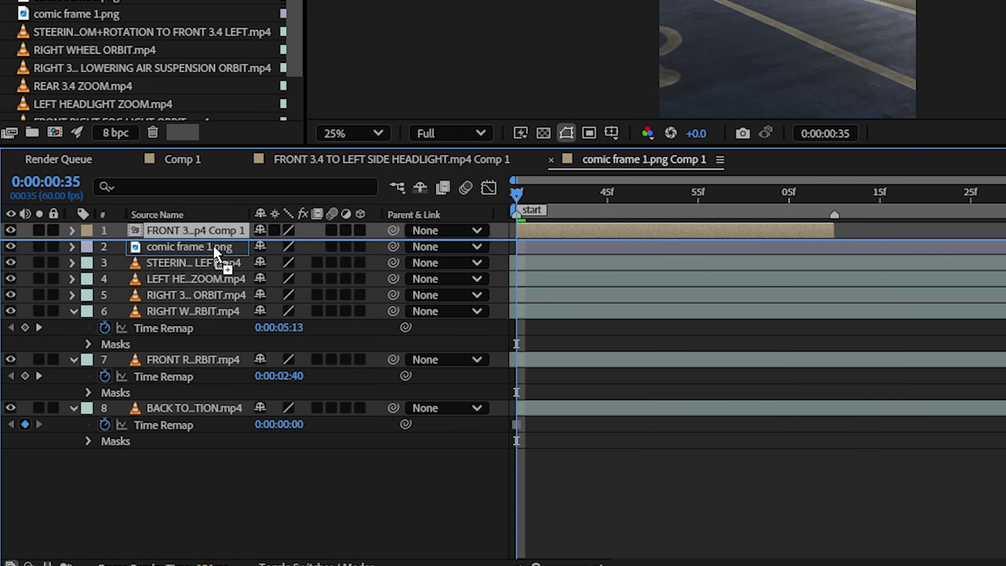
{"action": "left_click_drag", "start_coordinate": [213, 244], "coordinate": [214, 252]}
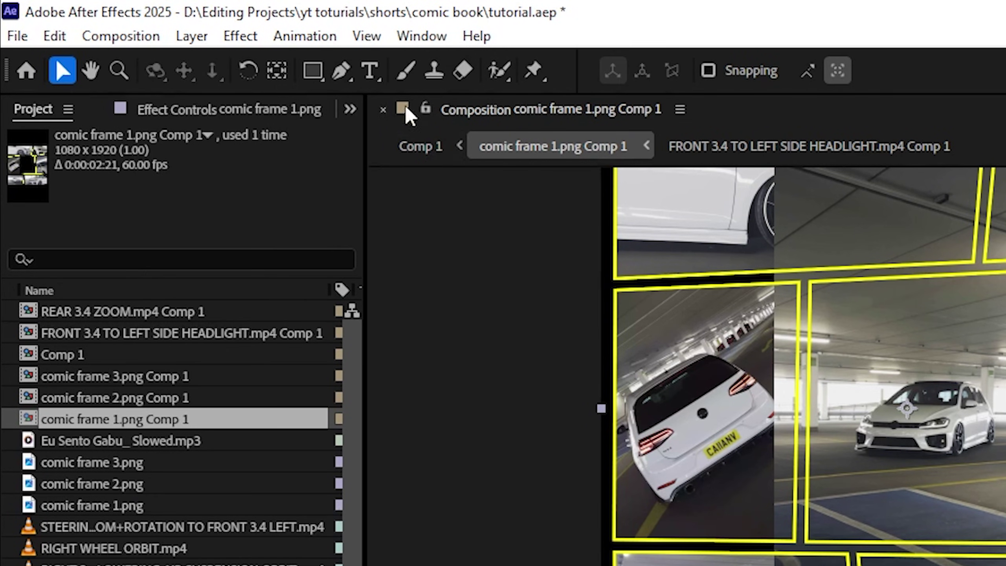
Mask the frozen FRONT 3.4 layer along the edges of the central comic panel with the Pen tool
{"action": "left_click", "coordinate": [22, 11]}
{"action": "scroll", "coordinate": [323, 128], "scroll_direction": "up", "scroll_amount": 1}
{"action": "left_click", "coordinate": [532, 137]}
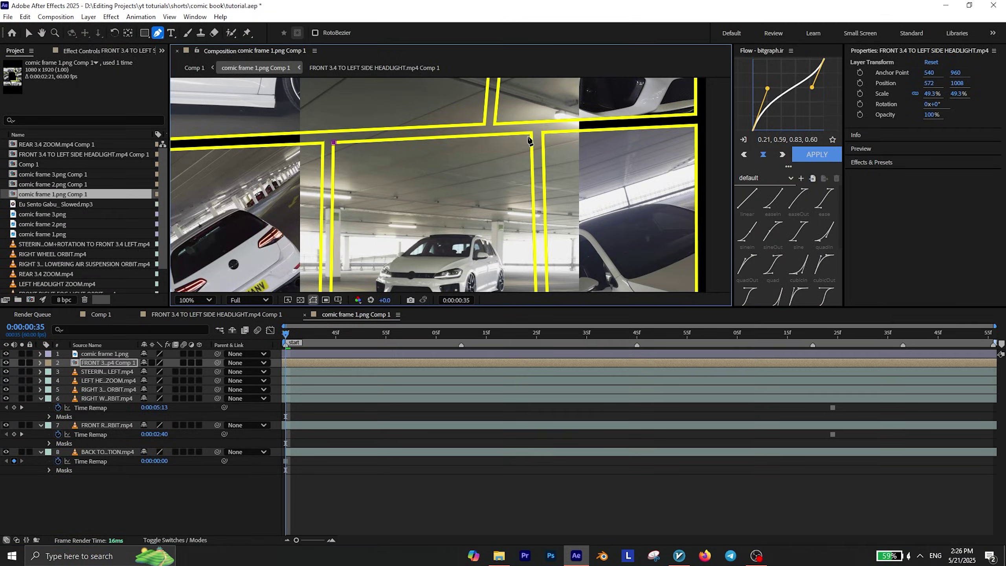
{"action": "left_click_drag", "start_coordinate": [535, 240], "coordinate": [532, 137]}
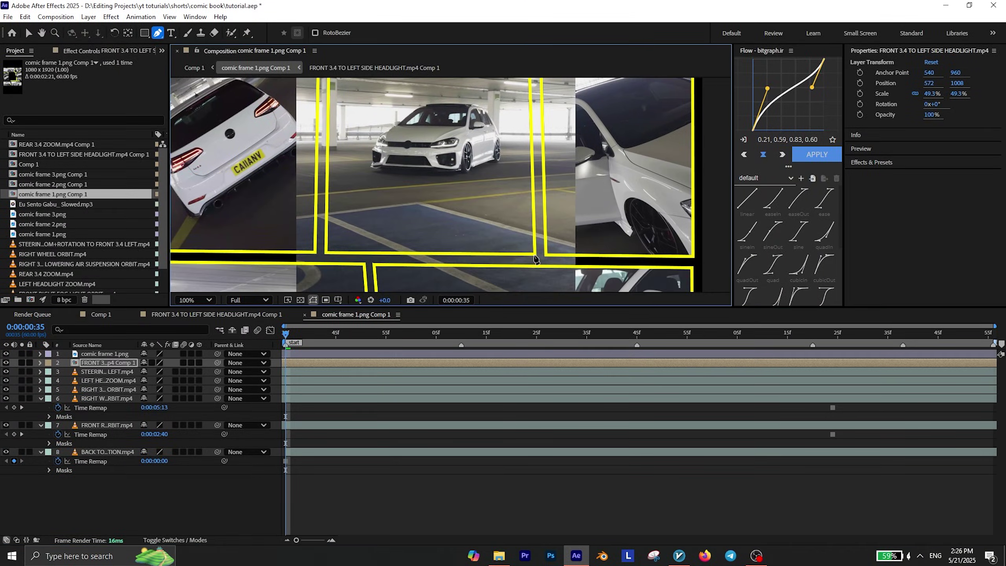
{"action": "key", "text": "shift+slash"}
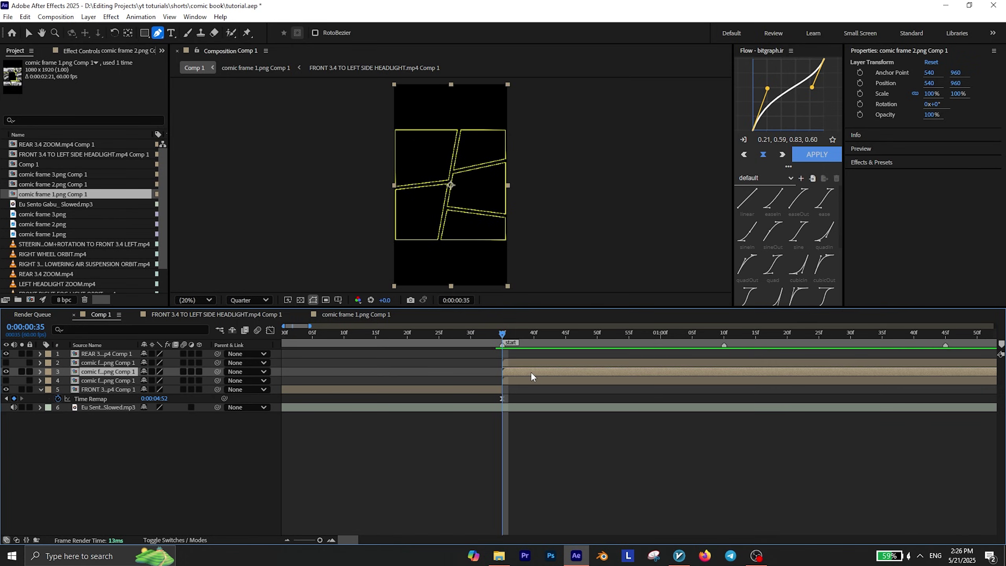
Open the comic frame 2 precomp from Comp 1
{"action": "left_click", "coordinate": [531, 372]}
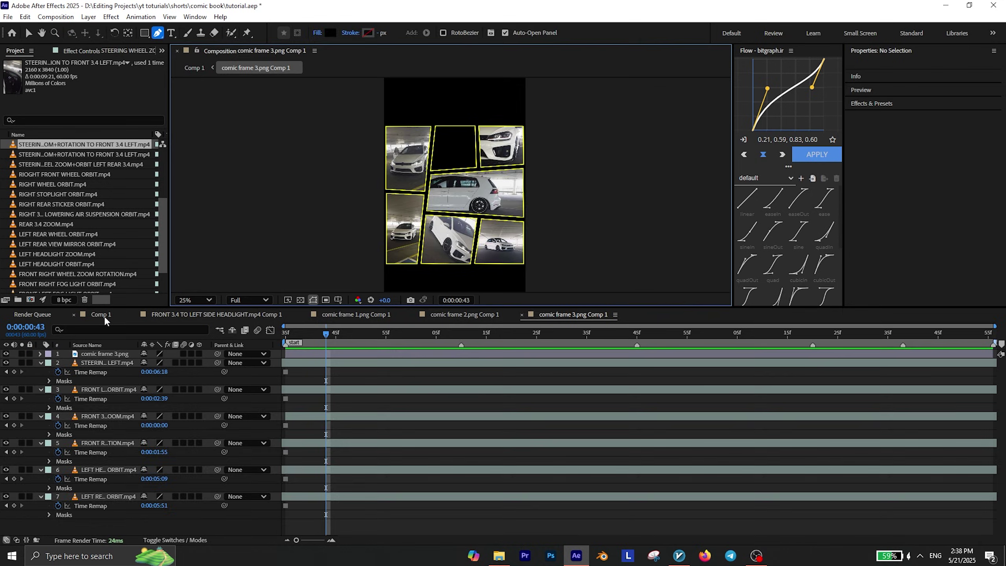
In Comp 1, duplicate the REAR 3.4 ZOOM layer at the end marker, 0:00:02:56
{"action": "left_click", "coordinate": [102, 315]}
{"action": "left_click_drag", "start_coordinate": [348, 539], "coordinate": [376, 538]}
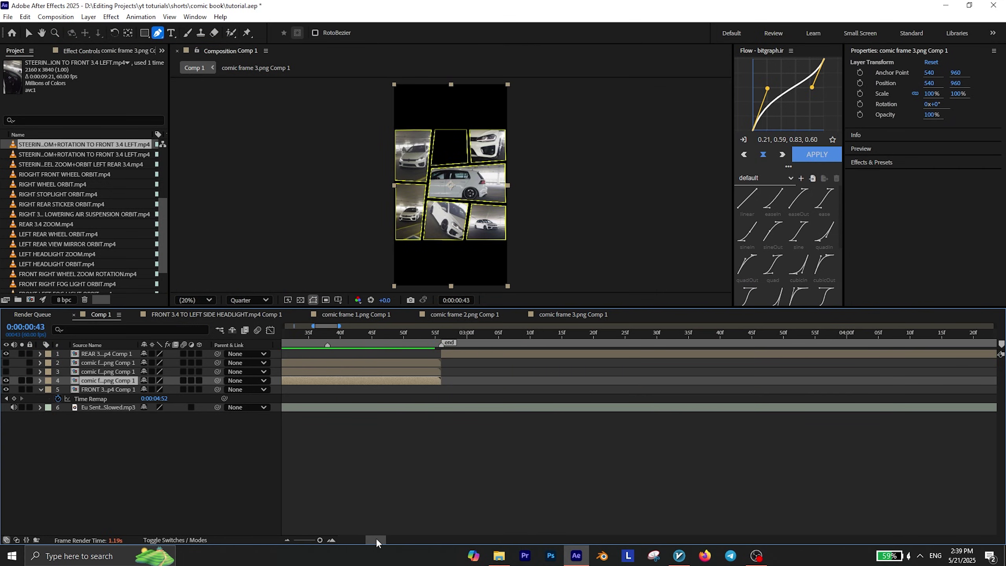
{"action": "left_click", "coordinate": [447, 334]}
{"action": "left_click", "coordinate": [459, 356]}
{"action": "key", "text": "ctrl+d"}
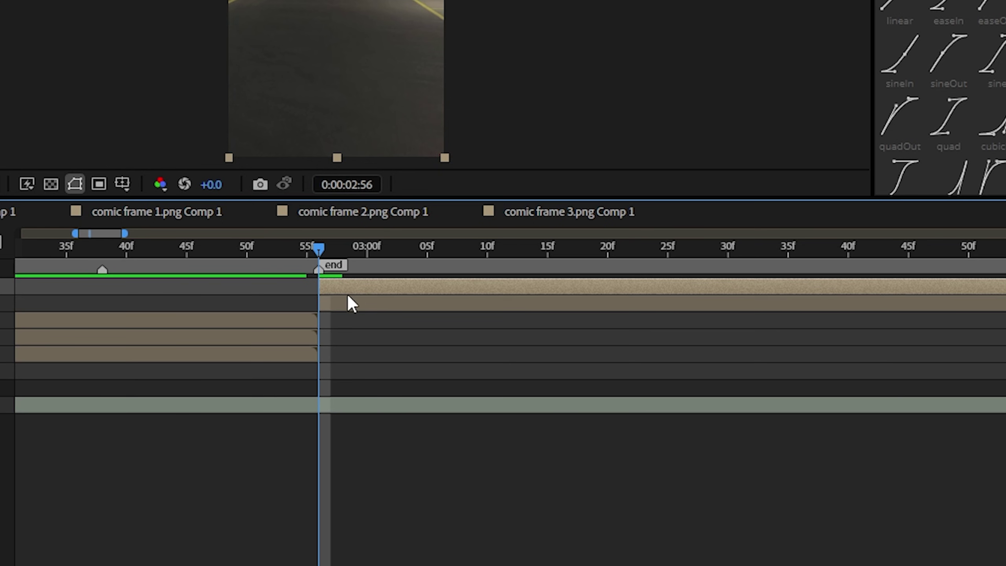
Apply Freeze Frame to the duplicated REAR 3.4 ZOOM layer at the end marker
{"action": "right_click", "coordinate": [517, 278]}
{"action": "mouse_move", "coordinate": [361, 184]}
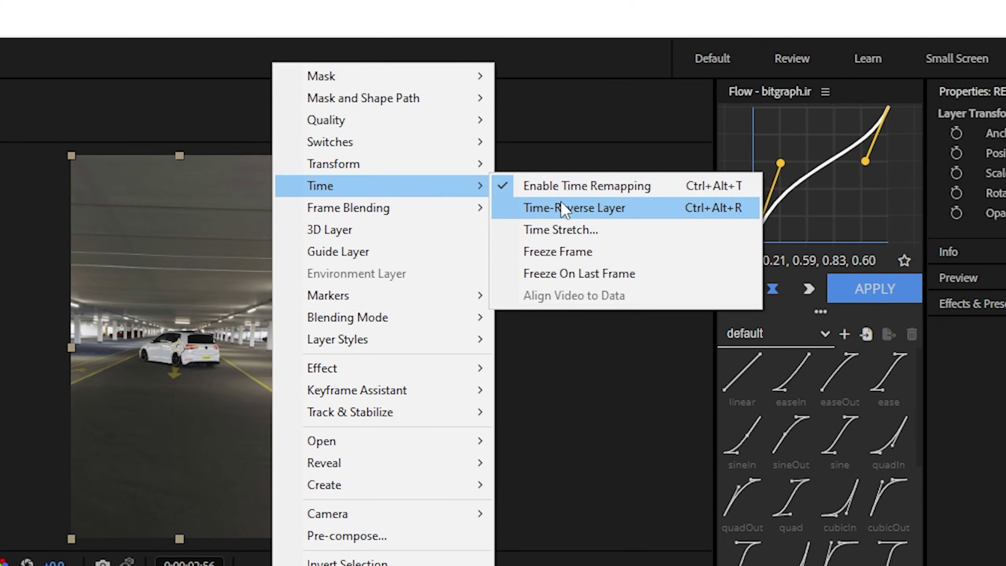
{"action": "left_click", "coordinate": [570, 250]}
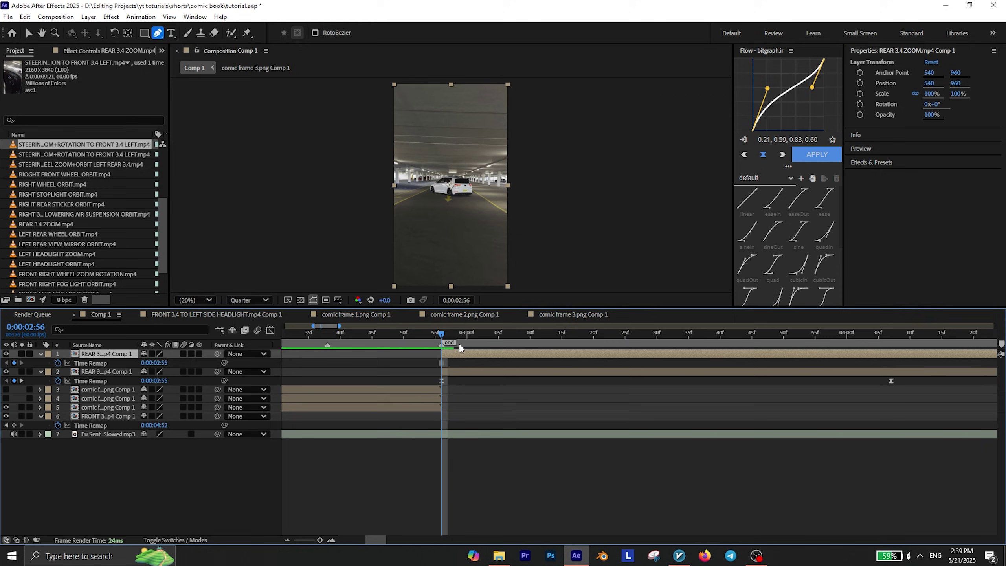
Move the frozen REAR 3.4 ZOOM layer from Comp 1 into the comic frame 3 precomp, starting at 0:00:00:35 and beneath comic frame 3.png
{"action": "key", "text": "Delete"}
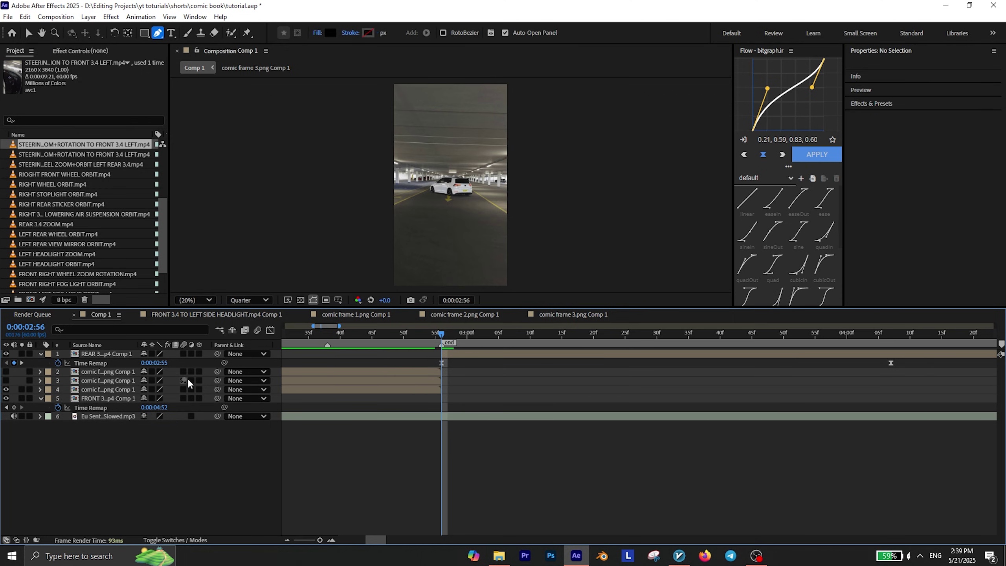
{"action": "double_click", "coordinate": [319, 388]}
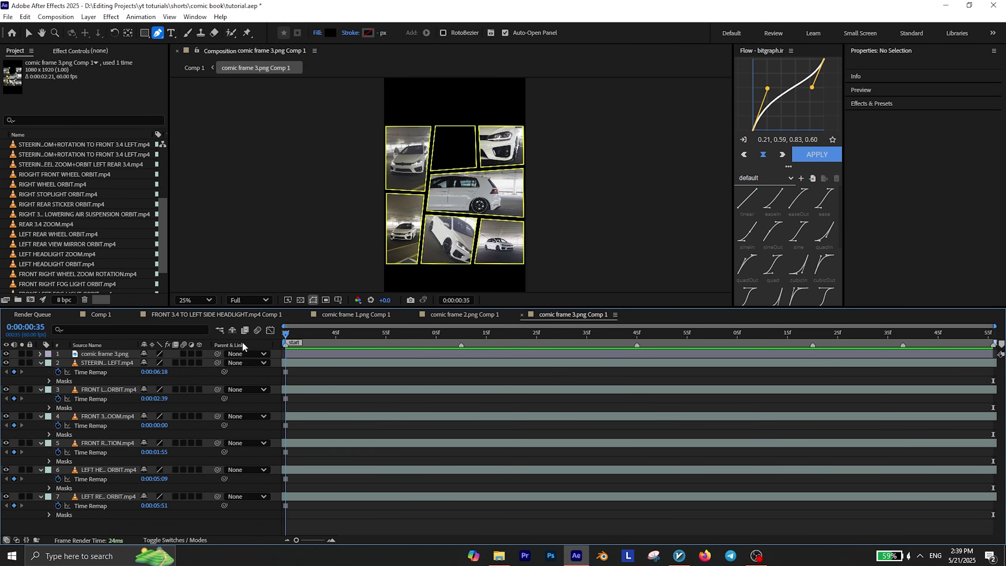
{"action": "key", "text": "ctrl+v"}
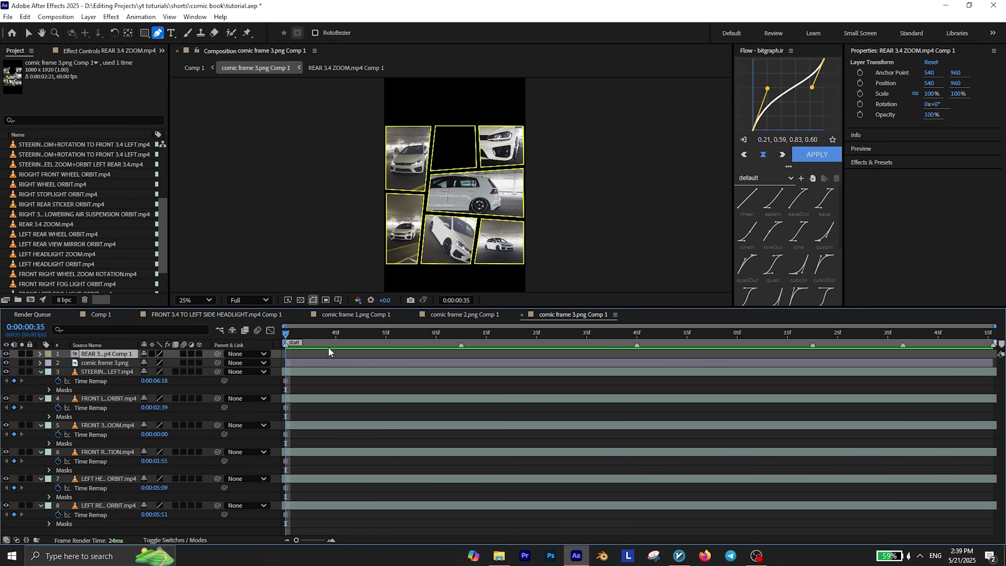
{"action": "key", "text": "["}
{"action": "left_click_drag", "start_coordinate": [112, 354], "coordinate": [116, 368]}
Position the frozen REAR 3.4 ZOOM layer over the empty upper-middle panel and mask it along the panel edges with the Pen tool
{"action": "key", "text": "v"}
{"action": "left_click_drag", "start_coordinate": [526, 195], "coordinate": [482, 195]}
{"action": "left_click_drag", "start_coordinate": [476, 223], "coordinate": [476, 176]}
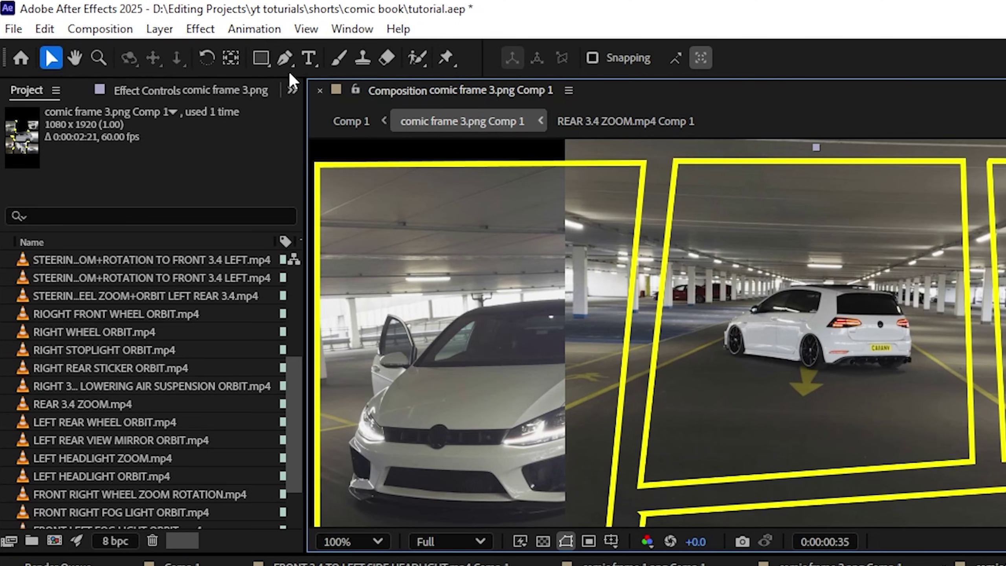
{"action": "left_click", "coordinate": [158, 33]}
{"action": "left_click", "coordinate": [374, 90]}
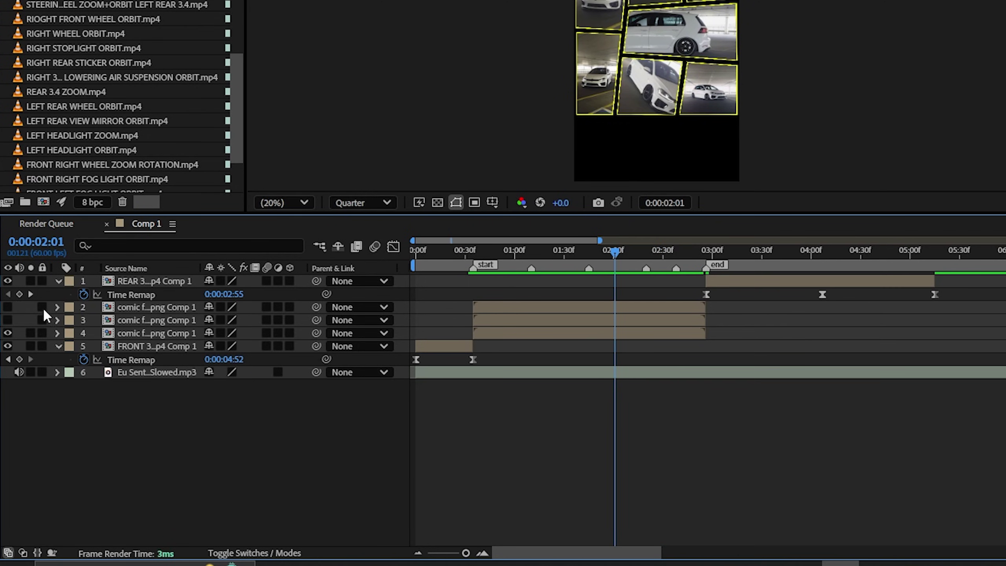
In Comp 1, make all three comic frame layers visible and rename them 1, 2 and 3 in stacking order
{"action": "left_click", "coordinate": [7, 307]}
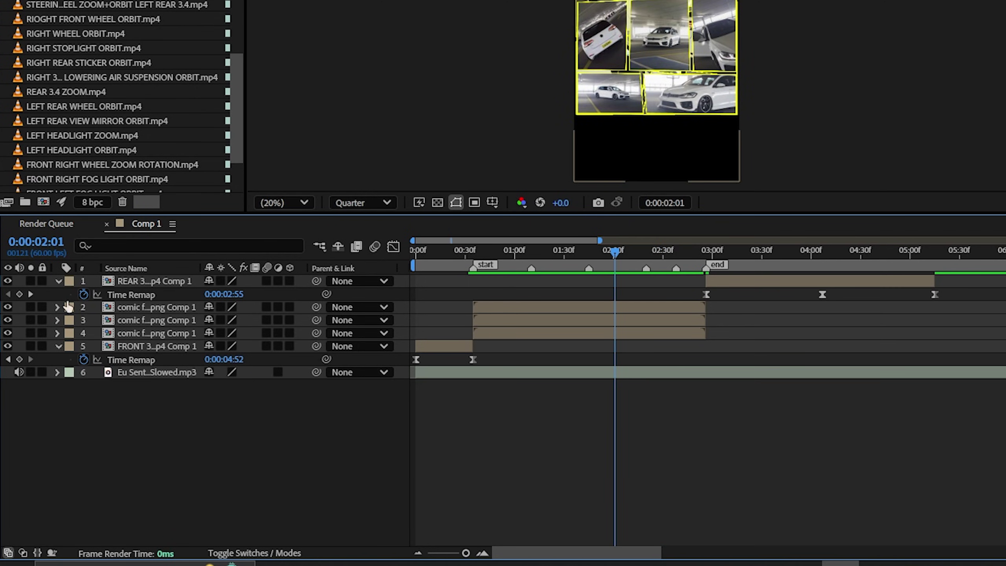
{"action": "right_click", "coordinate": [184, 309]}
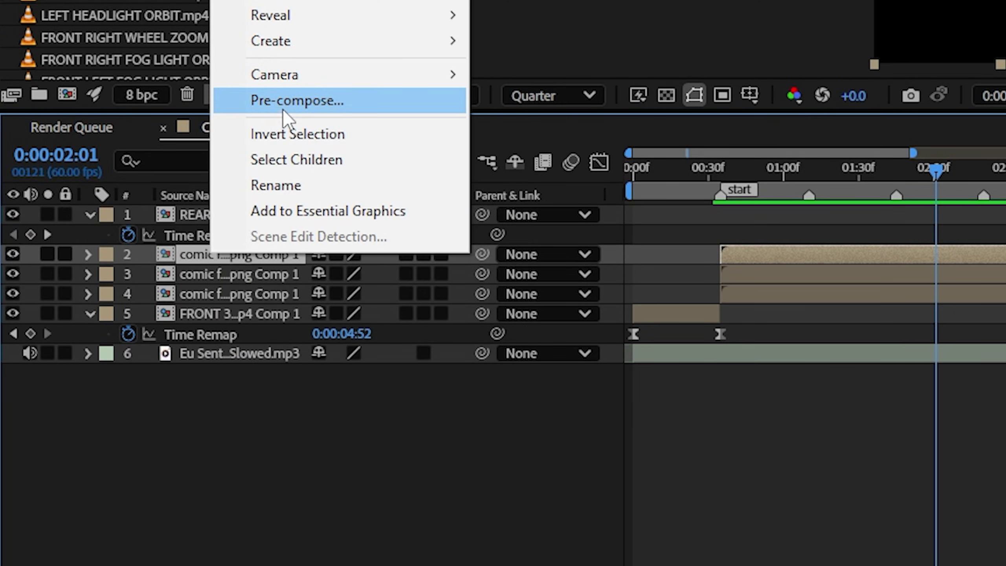
{"action": "left_click", "coordinate": [174, 262]}
{"action": "type", "text": "1"}
{"action": "right_click", "coordinate": [248, 274]}
{"action": "left_click", "coordinate": [278, 211]}
{"action": "type", "text": "2"}
{"action": "right_click", "coordinate": [224, 293]}
{"action": "left_click", "coordinate": [253, 227]}
{"action": "type", "text": "3"}
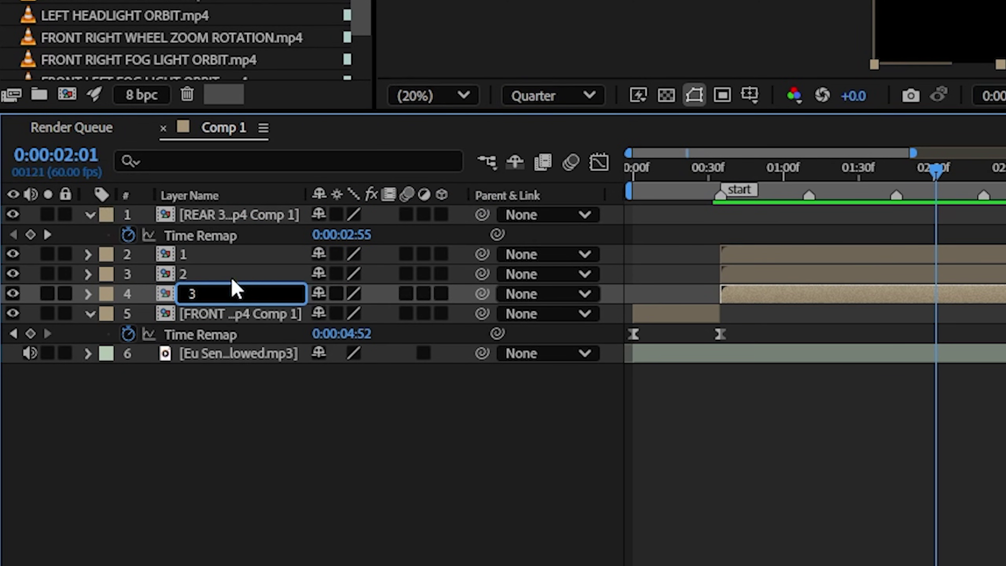
Add a null object above the comic frame layers, parent layers 1, 2 and 3 to it, and make them all 3D
{"action": "left_click", "coordinate": [908, 428]}
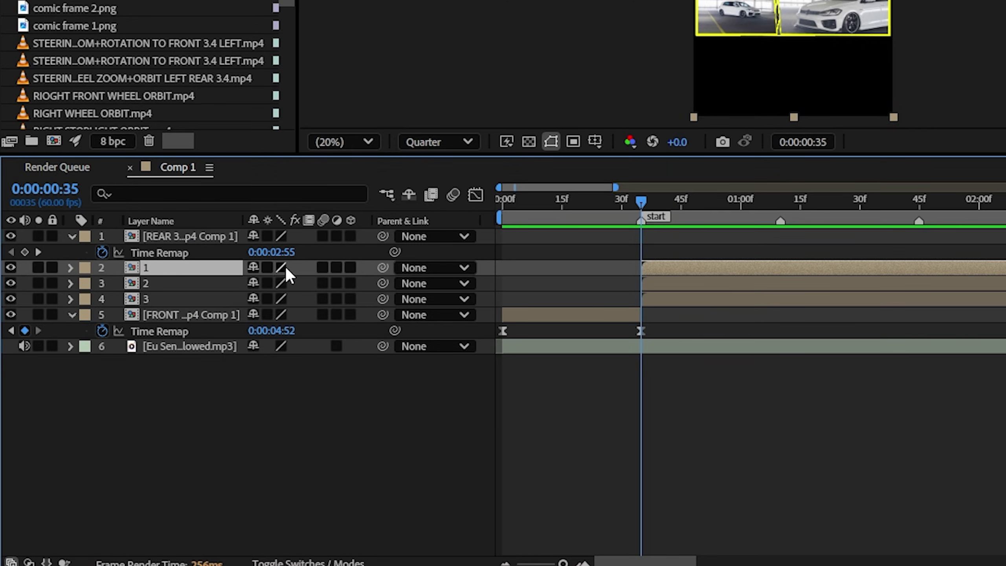
{"action": "right_click", "coordinate": [297, 268]}
{"action": "mouse_move", "coordinate": [324, 276]}
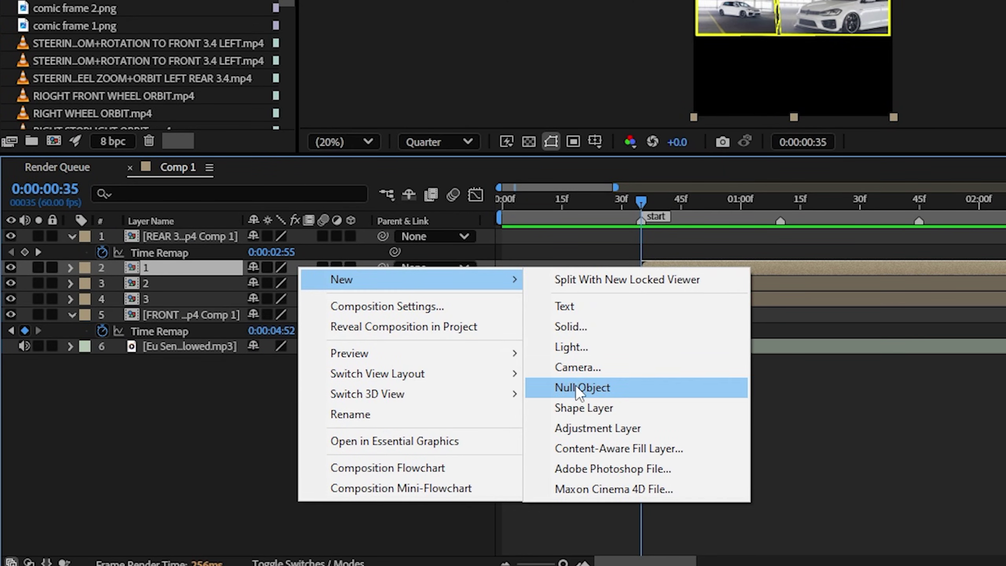
{"action": "left_click", "coordinate": [576, 384]}
{"action": "left_click", "coordinate": [210, 283]}
{"action": "left_click", "coordinate": [210, 317], "text": "shift"}
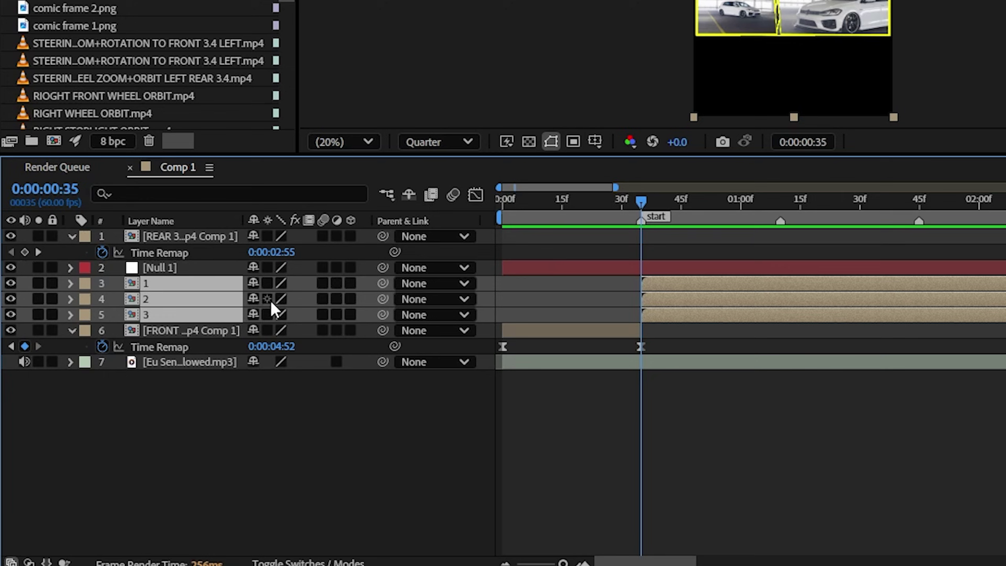
{"action": "left_click_drag", "start_coordinate": [300, 294], "coordinate": [297, 270]}
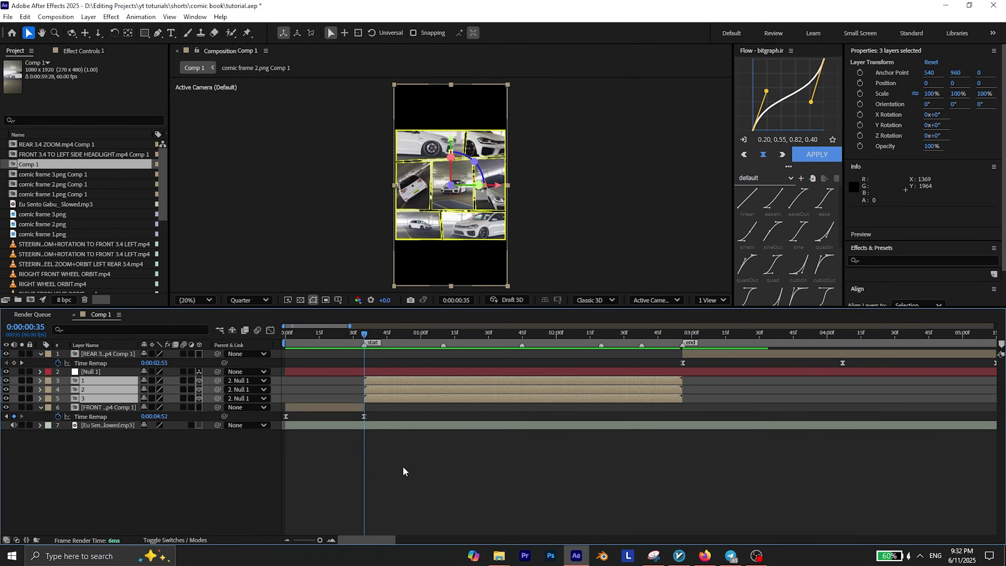
{"action": "left_click", "coordinate": [403, 466]}
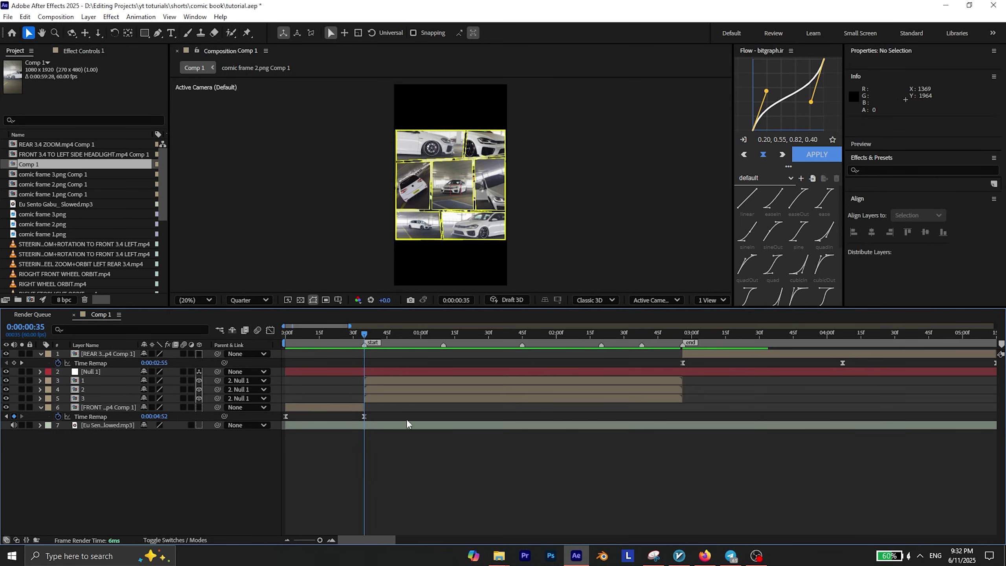
Set the null's Z position to 1532, then place frame 2 directly below frame 1 and frame 3 directly above it
{"action": "left_click", "coordinate": [384, 370]}
{"action": "key", "text": "p"}
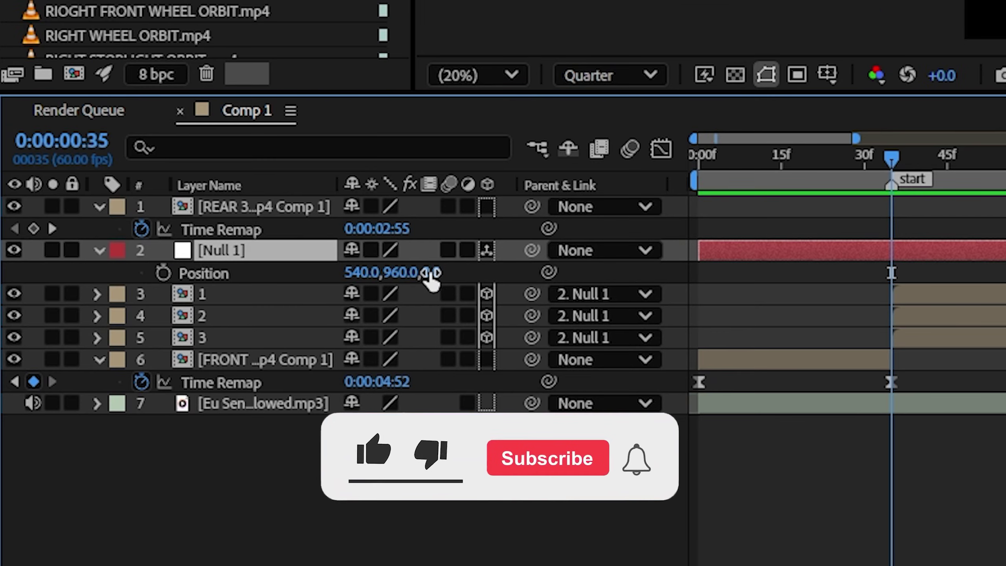
{"action": "left_click_drag", "start_coordinate": [412, 274], "coordinate": [1002, 265]}
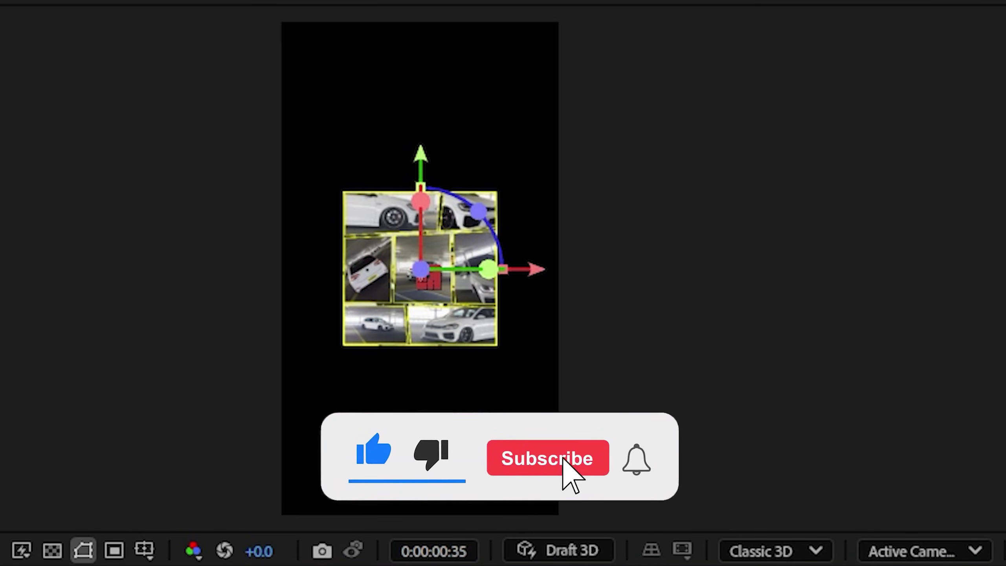
{"action": "left_click_drag", "start_coordinate": [446, 209], "coordinate": [447, 235]}
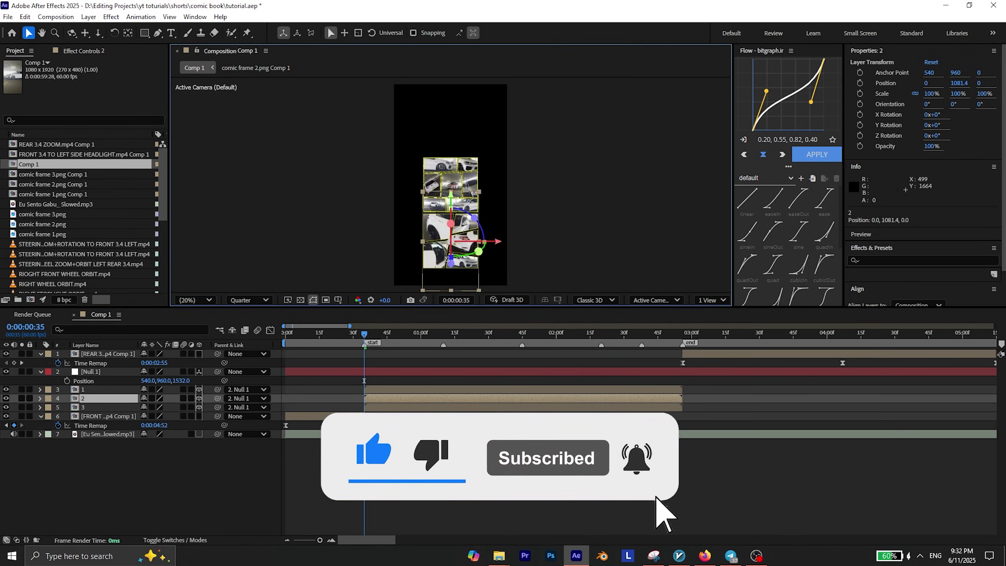
{"action": "left_click", "coordinate": [412, 406]}
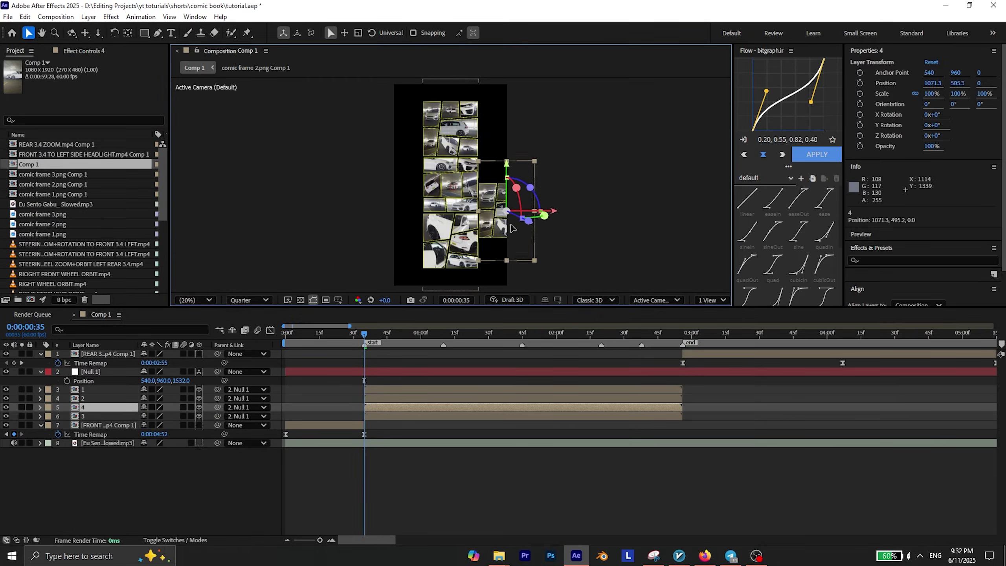
Duplicate the frame layers as 4, 5 and 6 and stack the copies in a second column to the right of the originals
{"action": "left_click", "coordinate": [380, 286]}
{"action": "key", "text": "ctrl+d"}
{"action": "left_click_drag", "start_coordinate": [459, 263], "coordinate": [516, 263]}
{"action": "left_click", "coordinate": [486, 390]}
{"action": "key", "text": "ctrl+d"}
{"action": "left_click_drag", "start_coordinate": [456, 188], "coordinate": [512, 250]}
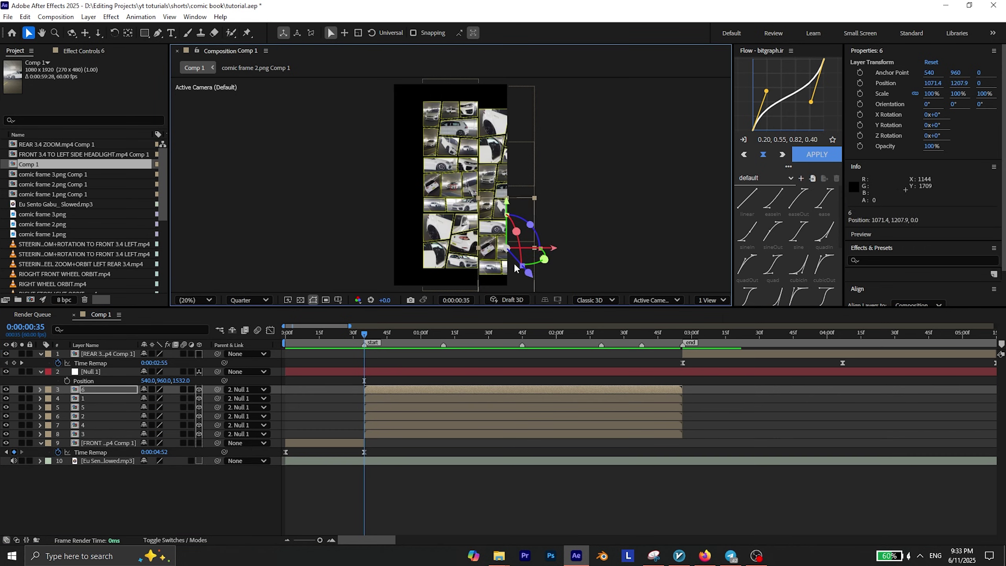
Reset the null's Position property
{"action": "left_click", "coordinate": [91, 371]}
{"action": "right_click", "coordinate": [83, 379]}
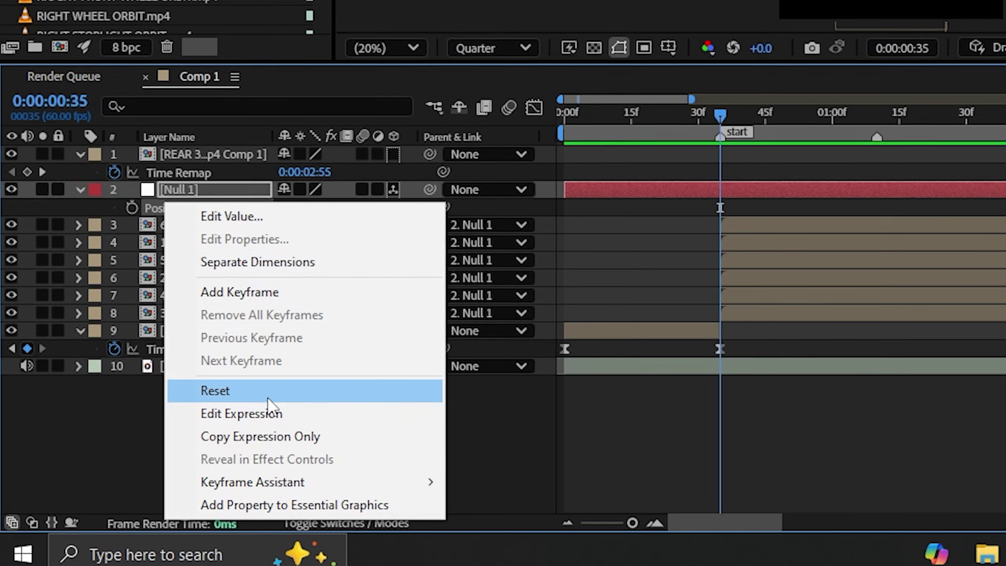
{"action": "left_click", "coordinate": [268, 398]}
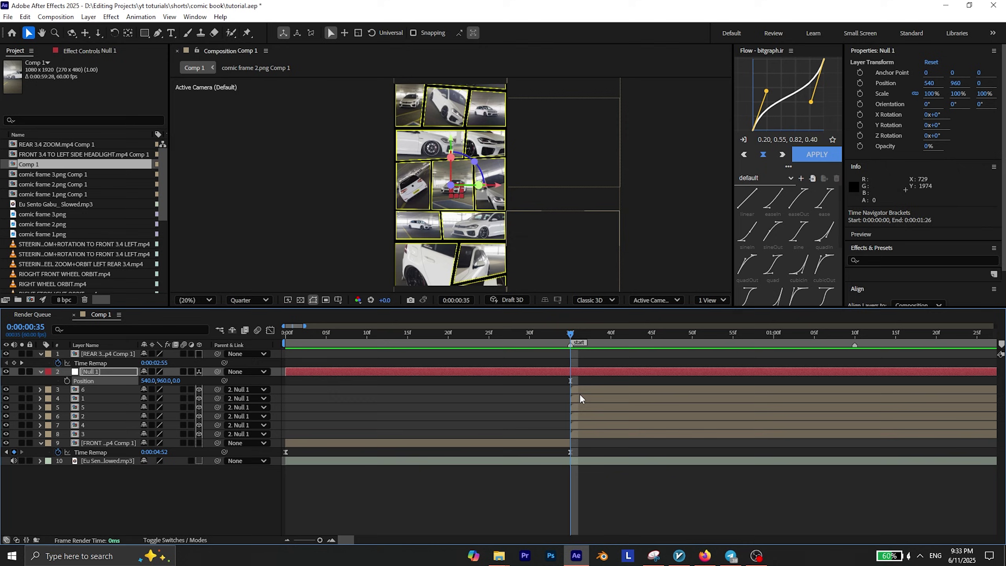
Shift layer 1 one frame earlier to 0:00:00:34 and lower its opacity to 29% to reveal the car clip underneath
{"action": "left_click", "coordinate": [581, 398]}
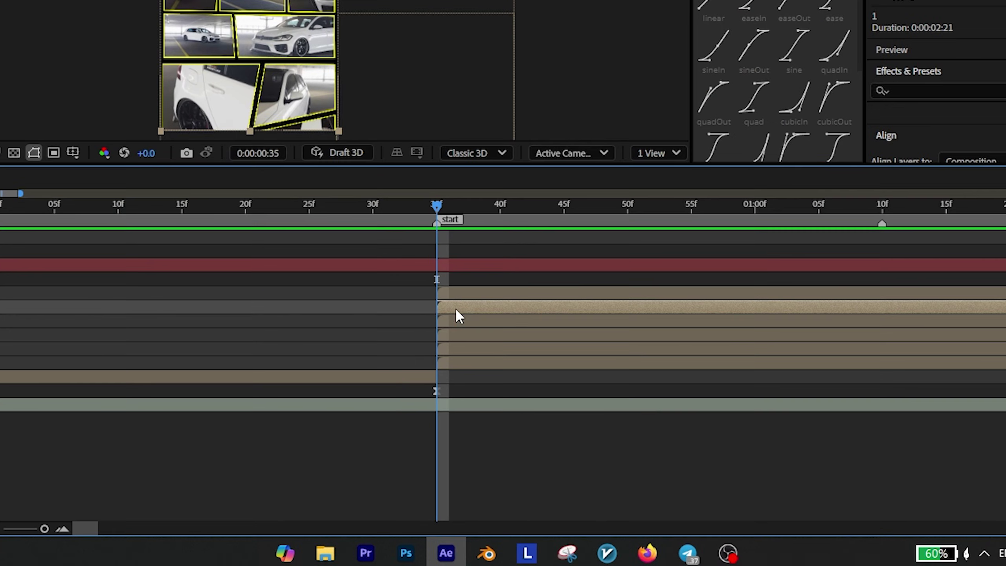
{"action": "left_click_drag", "start_coordinate": [582, 399], "coordinate": [581, 399]}
{"action": "left_click_drag", "start_coordinate": [437, 206], "coordinate": [426, 208]}
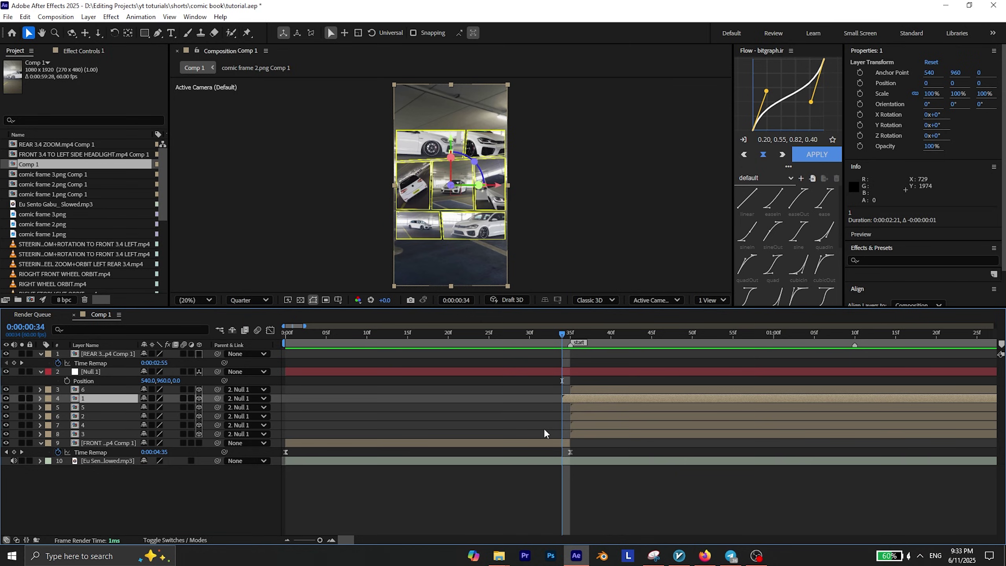
{"action": "key", "text": "t"}
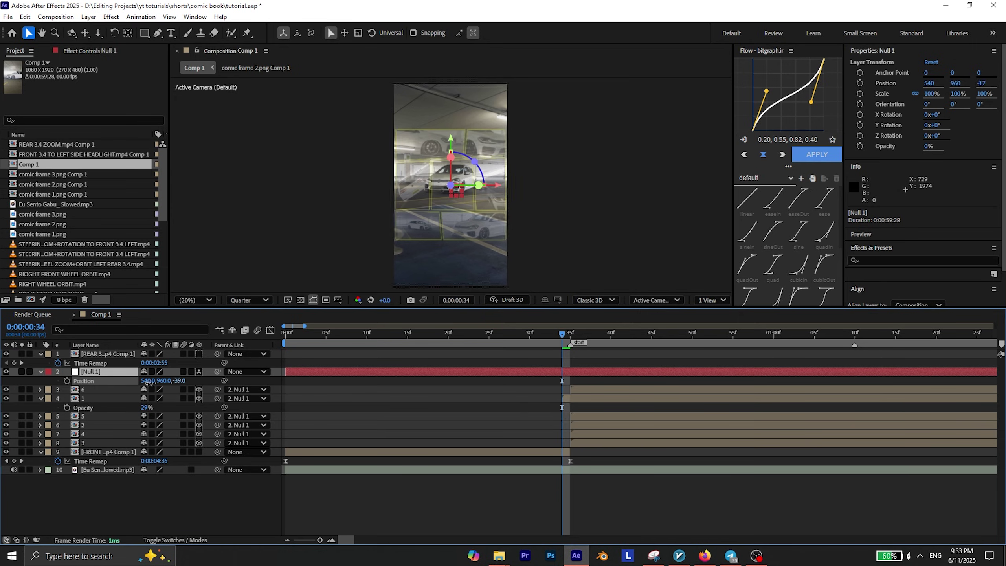
Align the central panel's car with the clip underneath by setting the null's position to 506, 914.1, -742, and restore layer 1's opacity to 100%
{"action": "left_click_drag", "start_coordinate": [148, 382], "coordinate": [2, 408]}
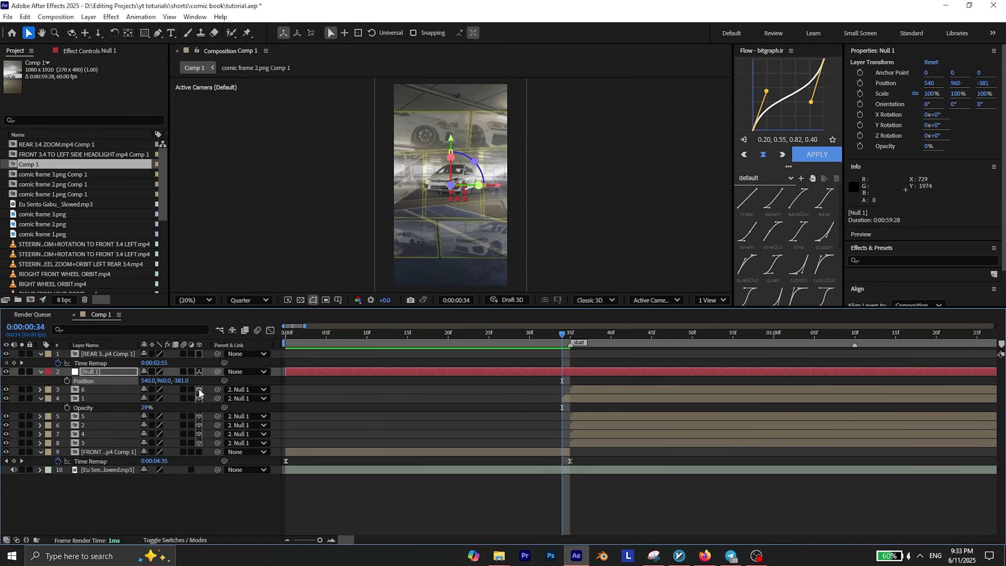
{"action": "left_click_drag", "start_coordinate": [181, 381], "coordinate": [56, 382]}
{"action": "left_click_drag", "start_coordinate": [148, 381], "coordinate": [129, 382]}
{"action": "left_click_drag", "start_coordinate": [163, 382], "coordinate": [172, 408]}
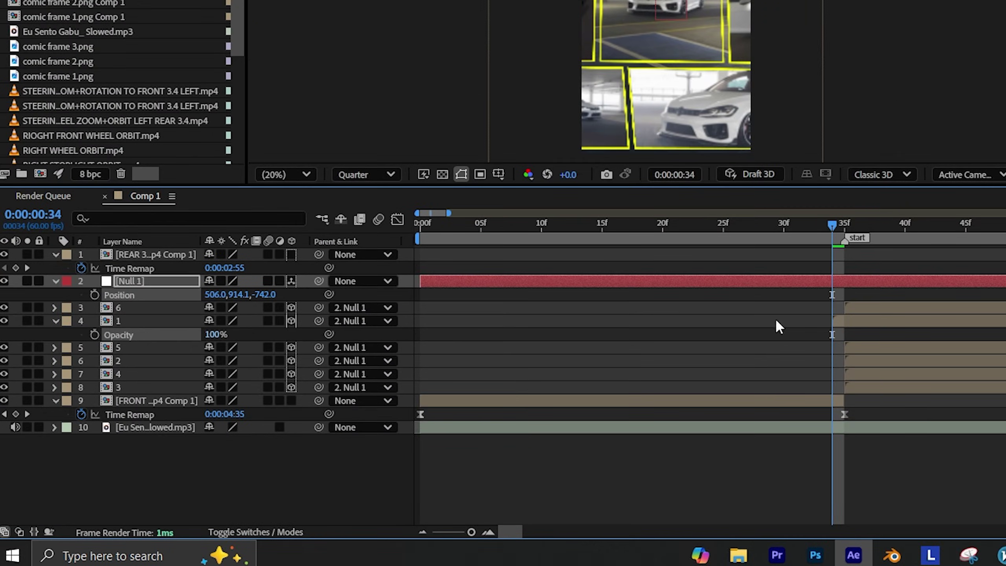
Move layer 1 and the current time back to the start marker at 0:00:00:35
{"action": "left_click", "coordinate": [575, 400]}
{"action": "left_click_drag", "start_coordinate": [560, 322], "coordinate": [571, 322]}
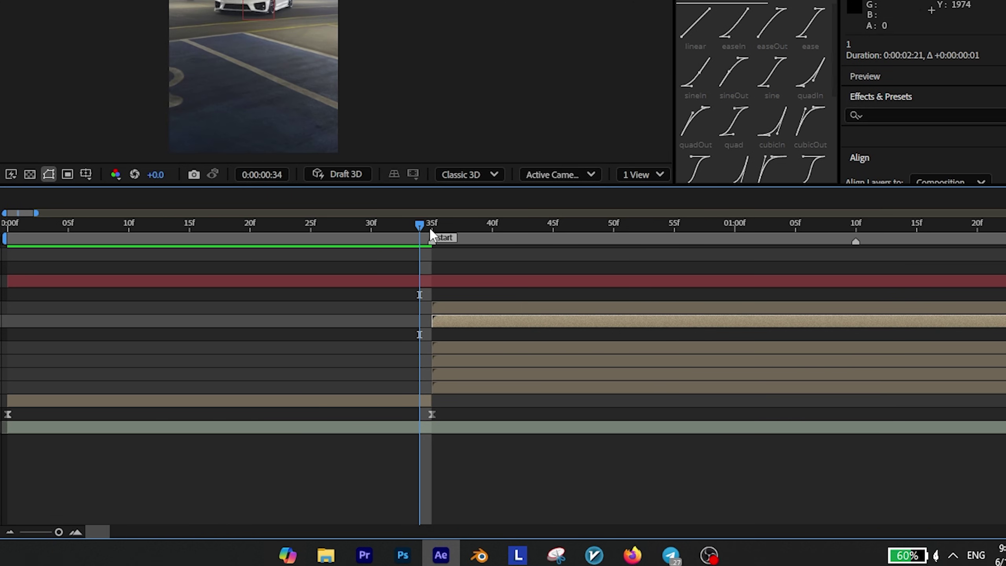
{"action": "left_click_drag", "start_coordinate": [430, 228], "coordinate": [369, 230]}
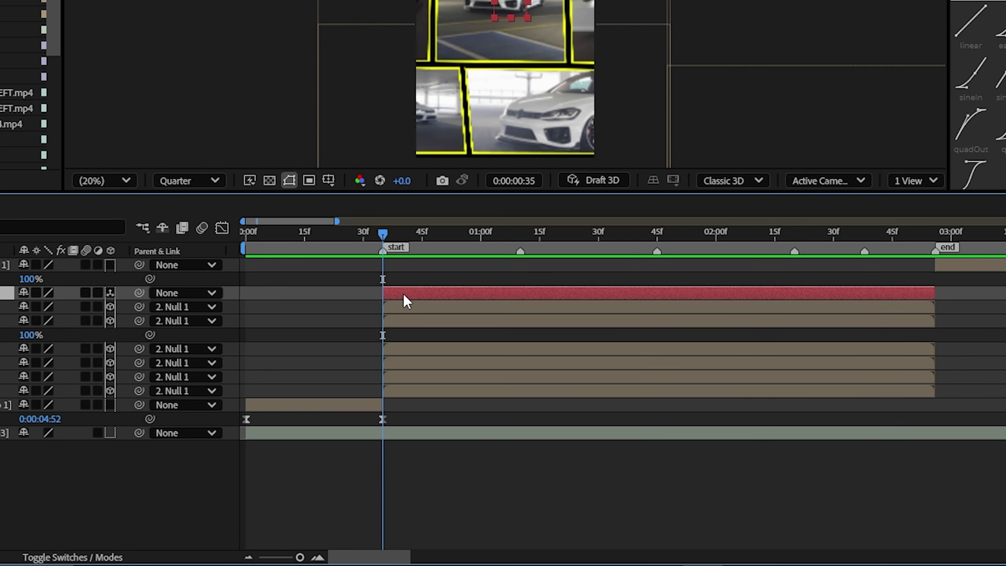
Duplicate the null spanning the start and end markers five times
{"action": "key", "text": "ctrl+d"}
{"action": "key", "text": "ctrl+d"}
{"action": "key", "text": "ctrl+d"}
{"action": "key", "text": "ctrl+d"}
{"action": "key", "text": "ctrl+d"}
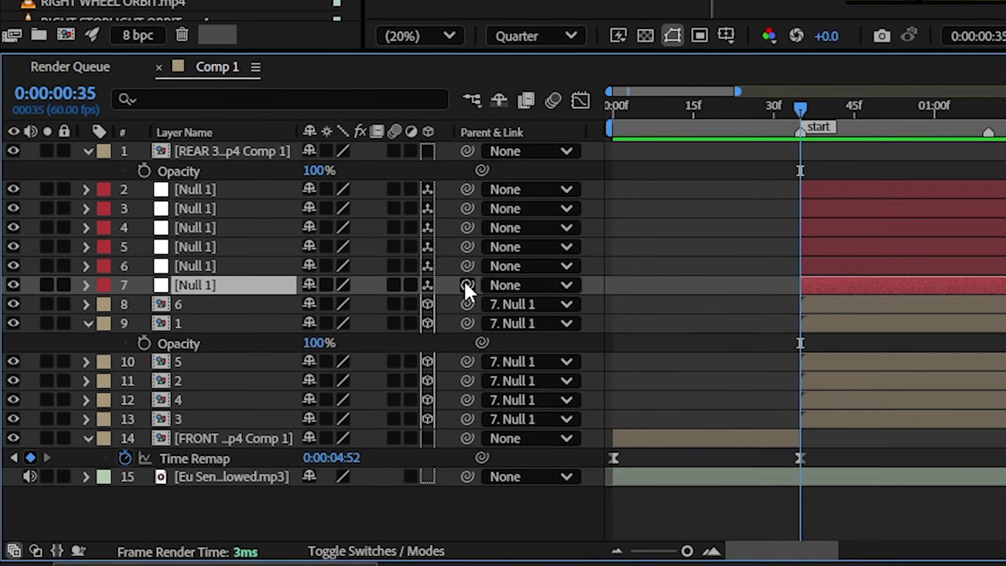
Chain the six nulls by parenting each one, from layer 7 up to layer 3, to the null directly above it
{"action": "left_click_drag", "start_coordinate": [467, 286], "coordinate": [231, 270]}
{"action": "left_click_drag", "start_coordinate": [503, 269], "coordinate": [238, 248]}
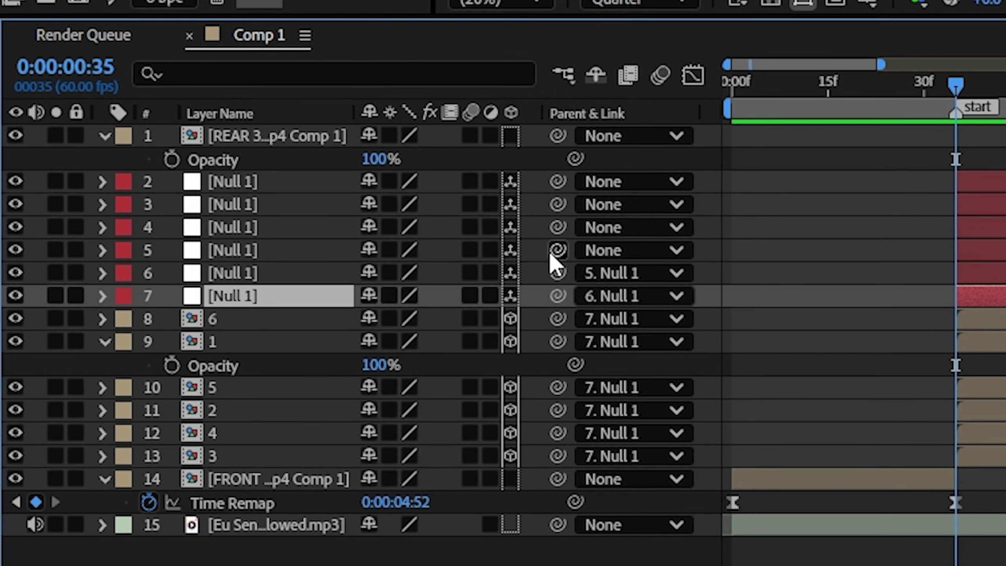
{"action": "left_click_drag", "start_coordinate": [503, 248], "coordinate": [335, 229]}
{"action": "left_click_drag", "start_coordinate": [575, 228], "coordinate": [296, 208]}
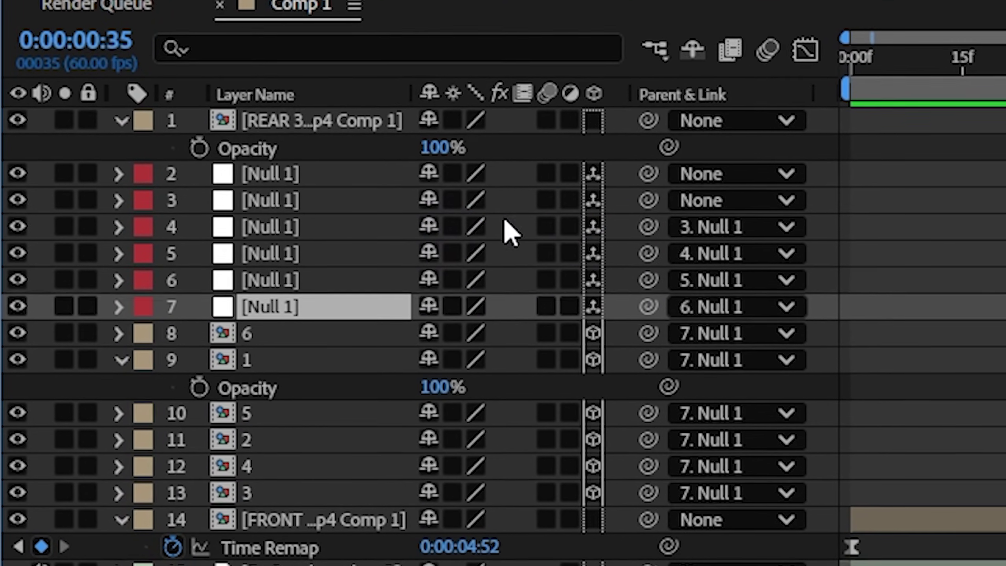
{"action": "left_click_drag", "start_coordinate": [649, 200], "coordinate": [327, 179]}
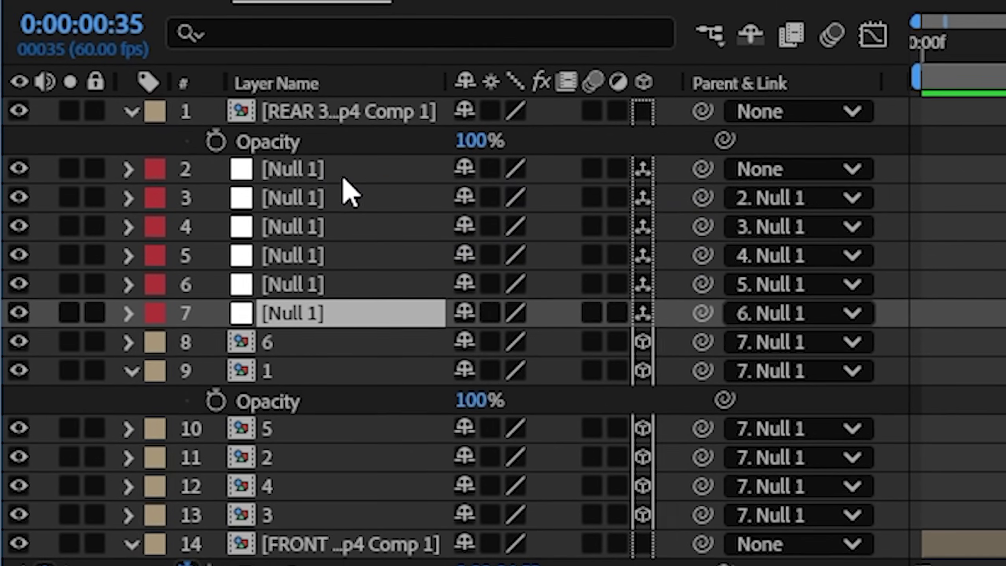
Keyframe the Position of the layer 7 null at the start marker and set its Z value to about 480 at 0:00:01:45
{"action": "left_click", "coordinate": [381, 414]}
{"action": "key", "text": "p"}
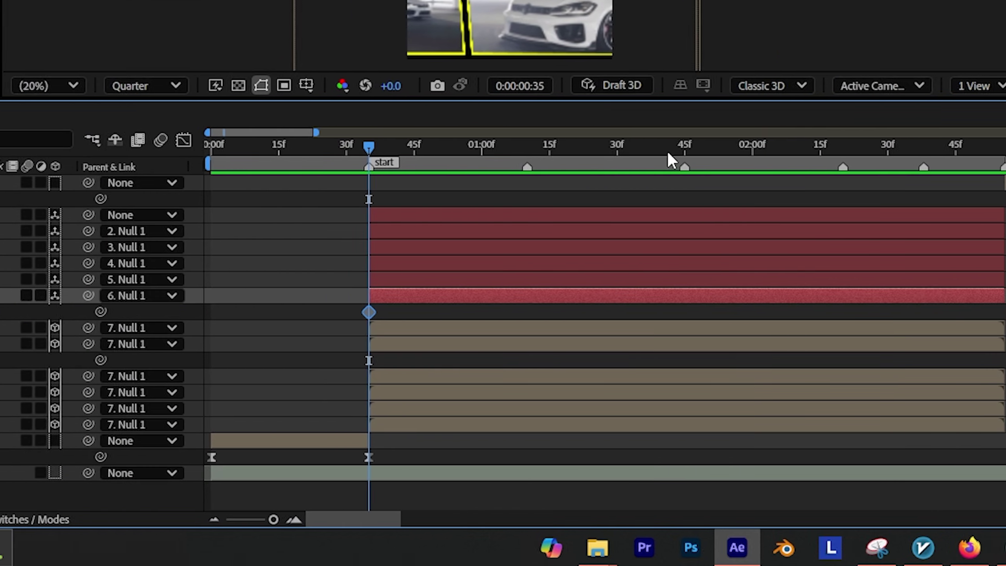
{"action": "left_click", "coordinate": [990, 147]}
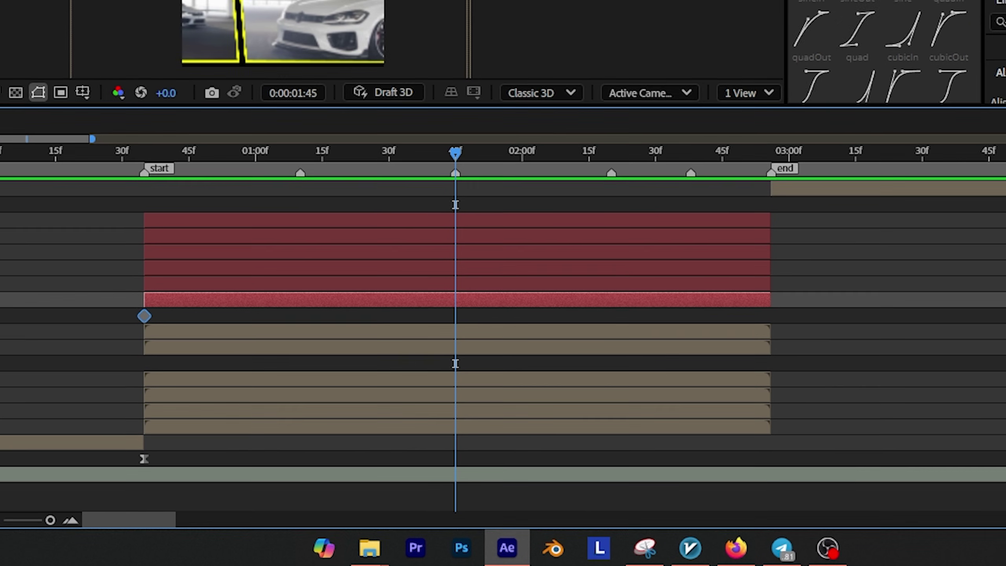
{"action": "left_click_drag", "start_coordinate": [162, 426], "coordinate": [413, 424]}
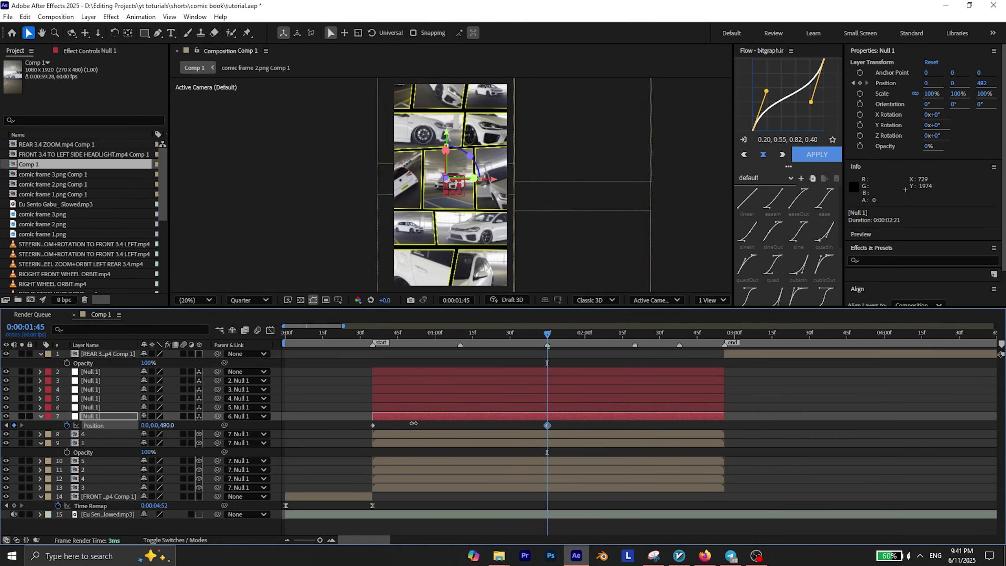
Keyframe the Position of the layer 6 null at the start marker and at 0:00:01:45, moving the view to another comic frame
{"action": "left_click", "coordinate": [386, 409]}
{"action": "key", "text": "p"}
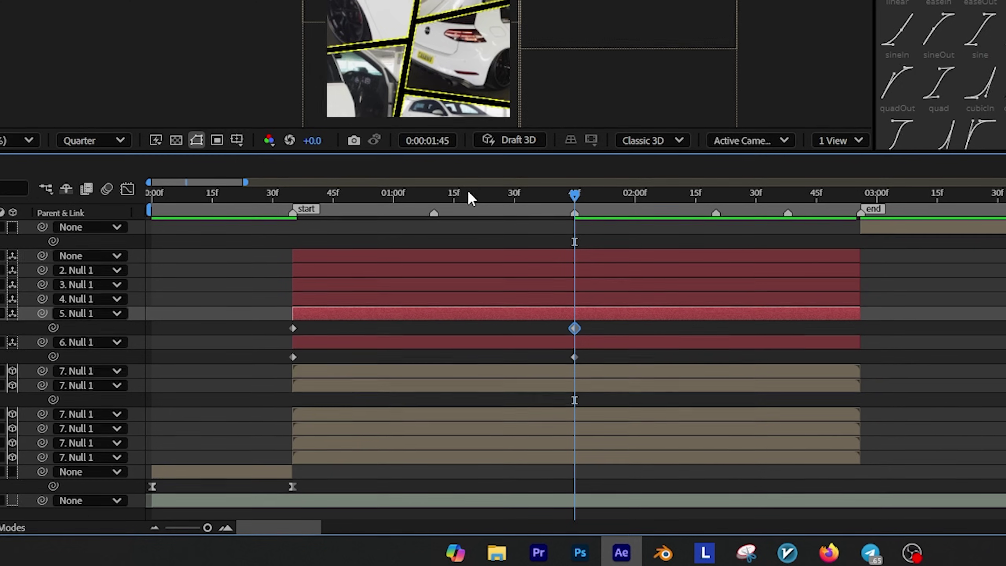
Keyframe the Position of the layer 5 null at the first marker after start, and set it to -1076, 209, 0 at 0:00:02:20
{"action": "left_click_drag", "start_coordinate": [480, 335], "coordinate": [461, 333]}
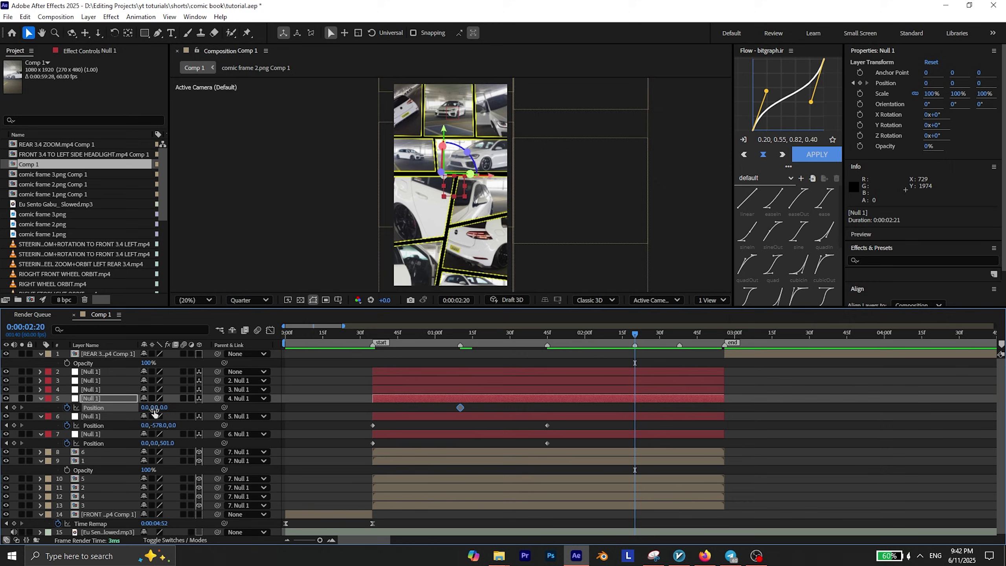
{"action": "left_click_drag", "start_coordinate": [150, 408], "coordinate": [43, 412]}
{"action": "left_click_drag", "start_coordinate": [148, 408], "coordinate": [15, 411]}
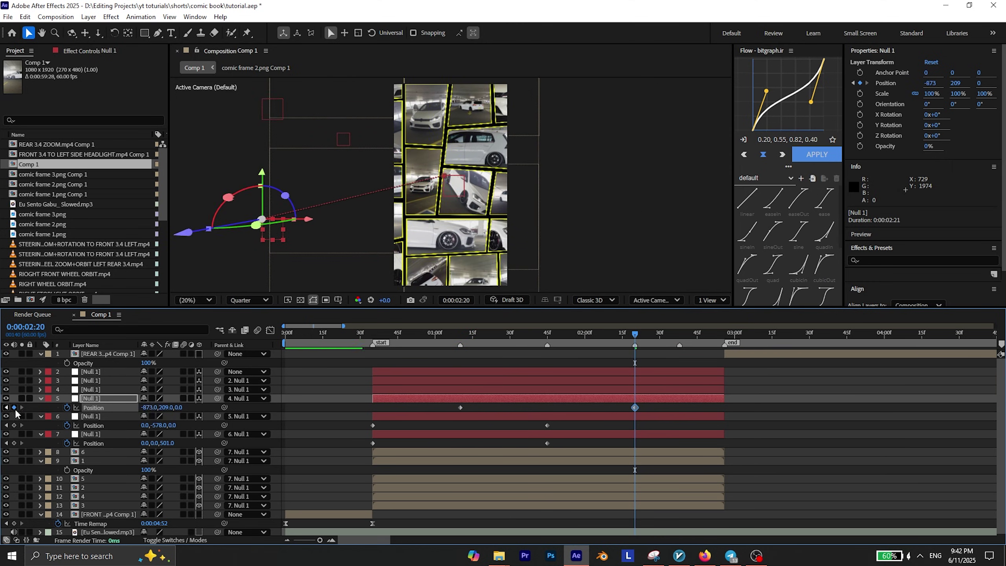
Keyframe the Position of the layer 4 null at 0:00:01:45 and set its Y value to 561 at 0:00:02:38
{"action": "key", "text": "j"}
{"action": "left_click", "coordinate": [548, 390]}
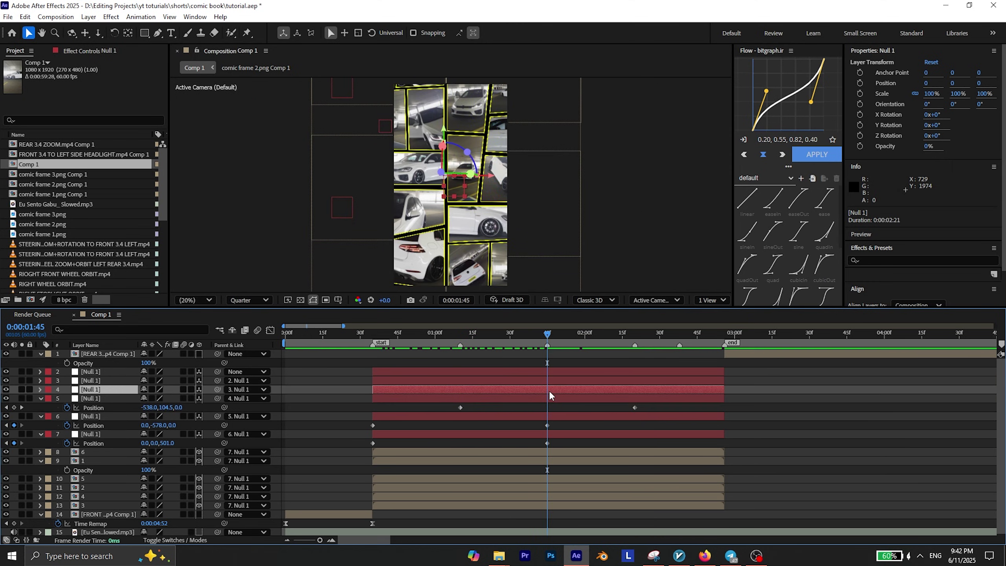
{"action": "key", "text": "p"}
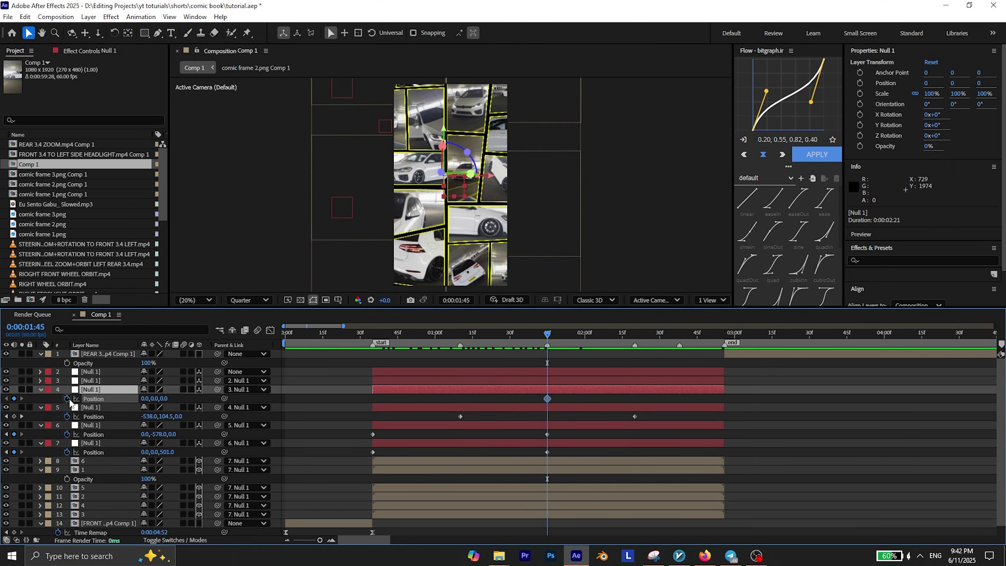
{"action": "key", "text": "k"}
{"action": "key", "text": "k"}
{"action": "left_click", "coordinate": [104, 390]}
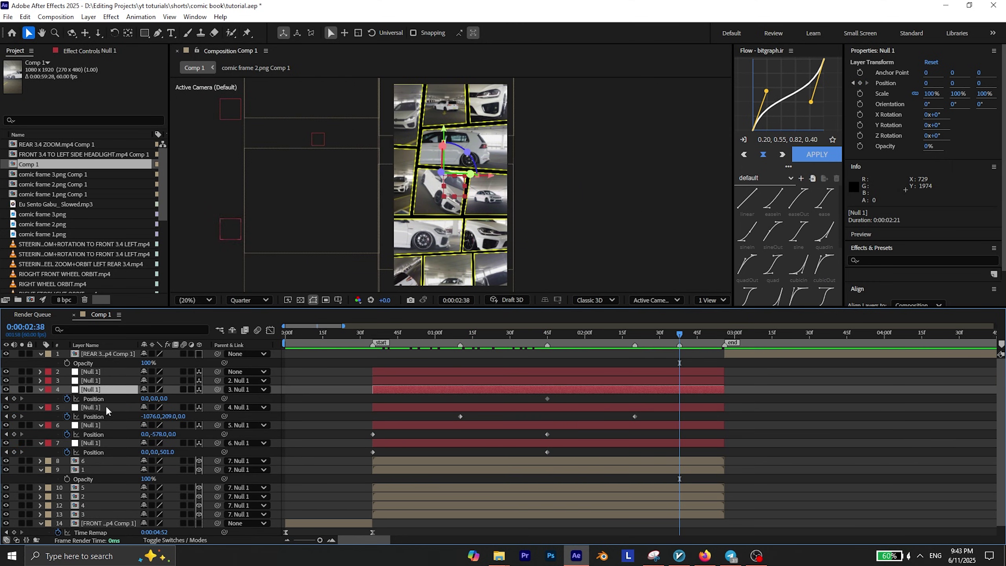
{"action": "left_click_drag", "start_coordinate": [155, 399], "coordinate": [451, 380]}
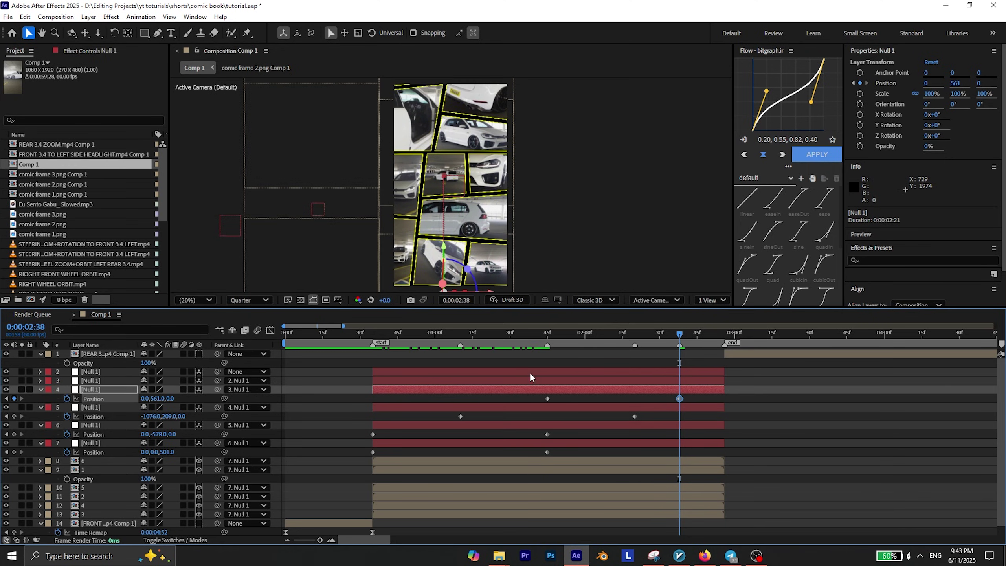
Keyframe the Position of the layer 3 null at 0:00:02:20
{"action": "left_click_drag", "start_coordinate": [679, 335], "coordinate": [637, 338]}
{"action": "left_click", "coordinate": [644, 381]}
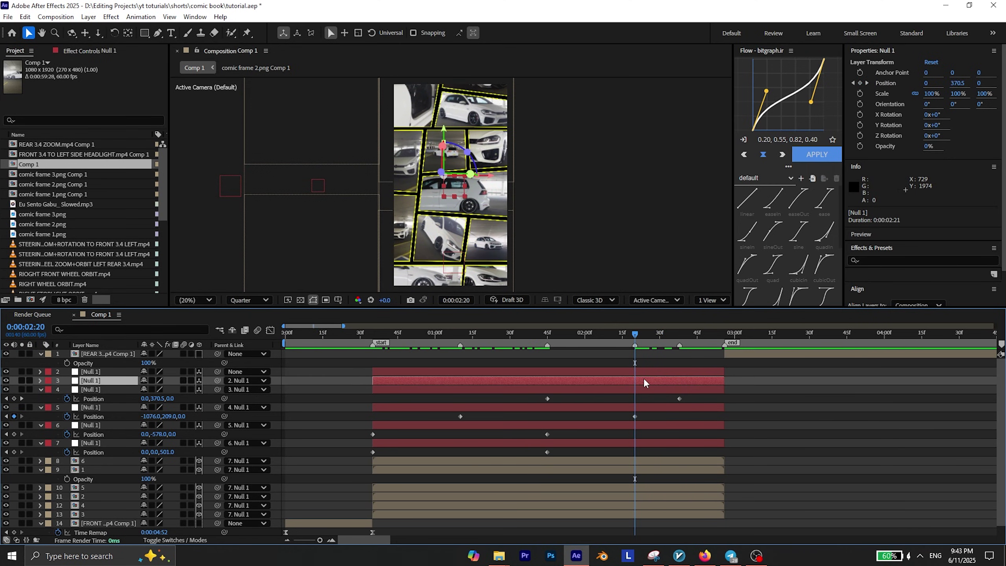
{"action": "key", "text": "p"}
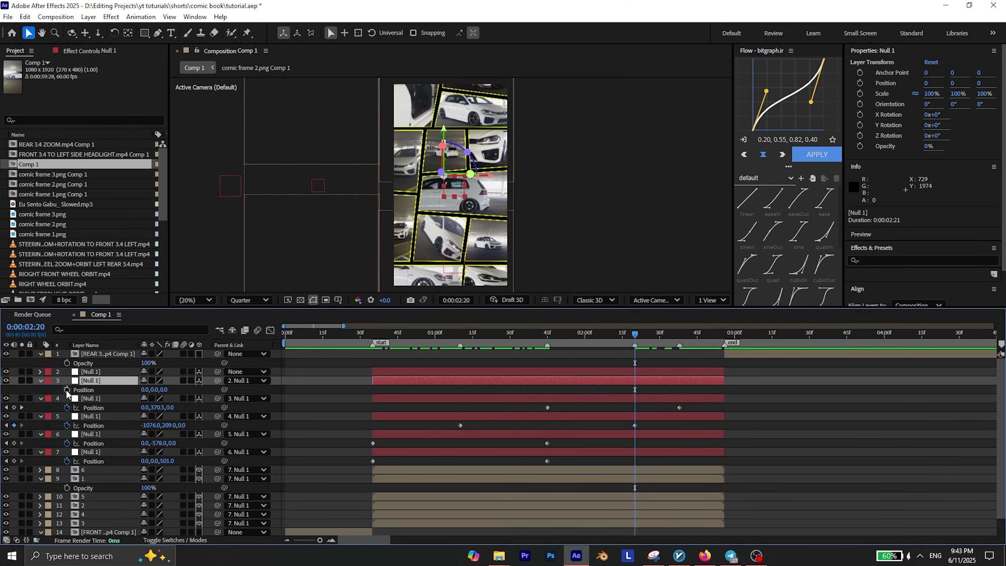
At 0:00:02:55, lower the rear clip's opacity to 33% and align the panel to it by setting the layer 3 null's Position to about 39, 77, -502
{"action": "left_click", "coordinate": [720, 335]}
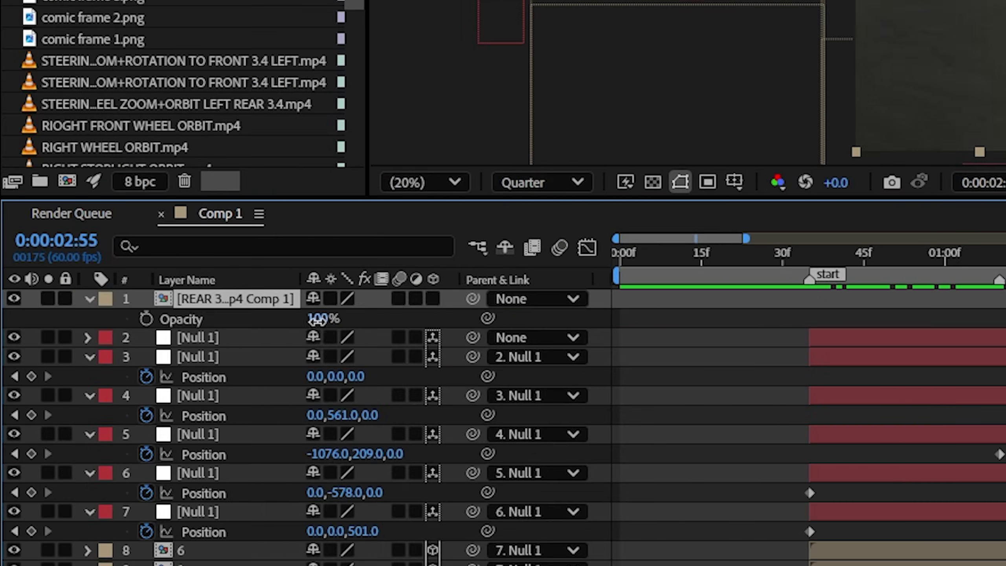
{"action": "left_click_drag", "start_coordinate": [320, 320], "coordinate": [249, 330]}
{"action": "left_click", "coordinate": [362, 362]}
{"action": "left_click_drag", "start_coordinate": [164, 390], "coordinate": [198, 390]}
{"action": "mouse_move", "coordinate": [145, 390]}
{"action": "left_mouse_down"}
{"action": "mouse_move", "coordinate": [161, 390]}
{"action": "mouse_move", "coordinate": [99, 402]}
{"action": "mouse_move", "coordinate": [147, 390]}
{"action": "left_mouse_up"}
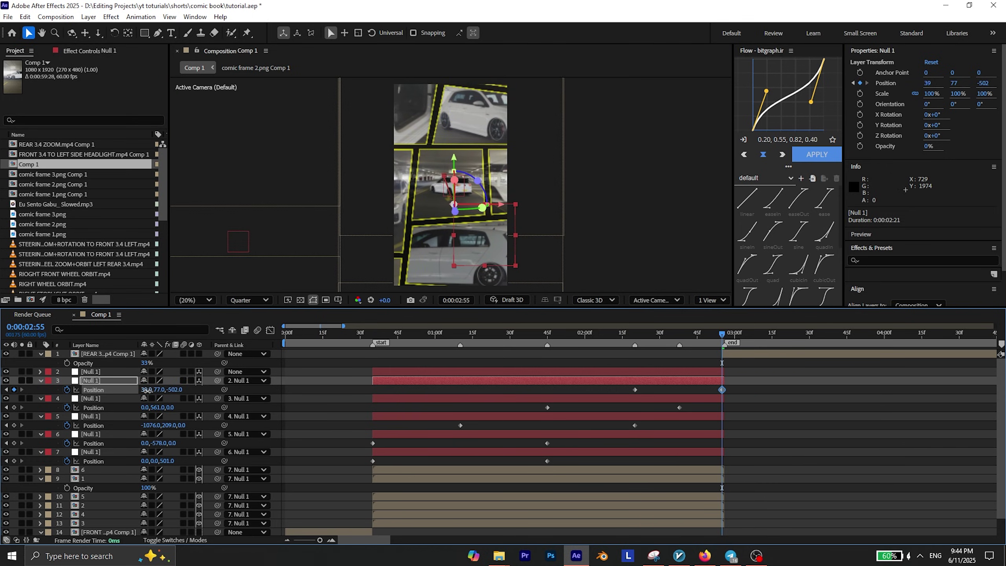
Restore the rear clip's opacity to 100% and move the layer 3 null's last Position keyframe to the end marker at 0:00:02:56
{"action": "left_click", "coordinate": [249, 300]}
{"action": "left_click", "coordinate": [245, 334]}
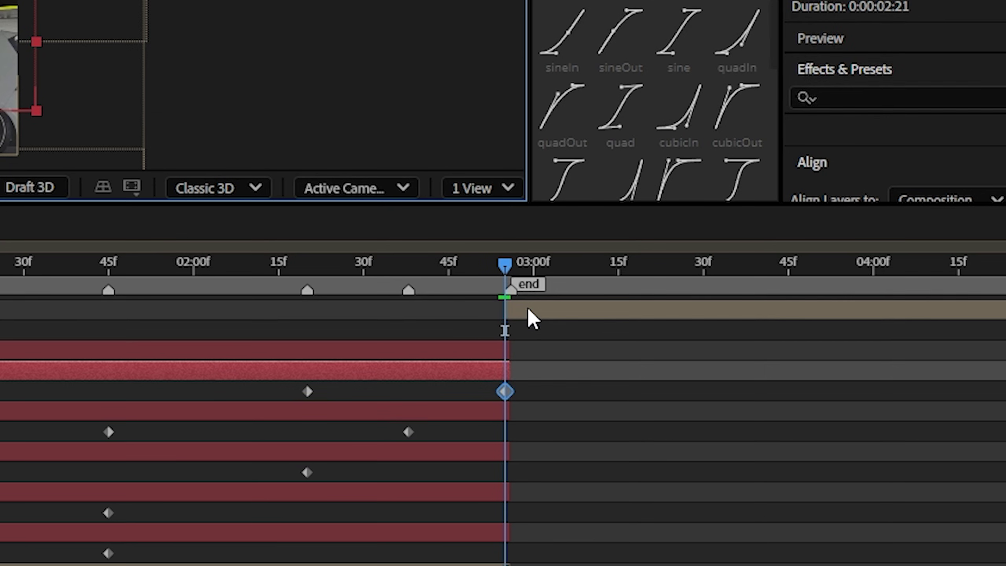
{"action": "left_click", "coordinate": [734, 353]}
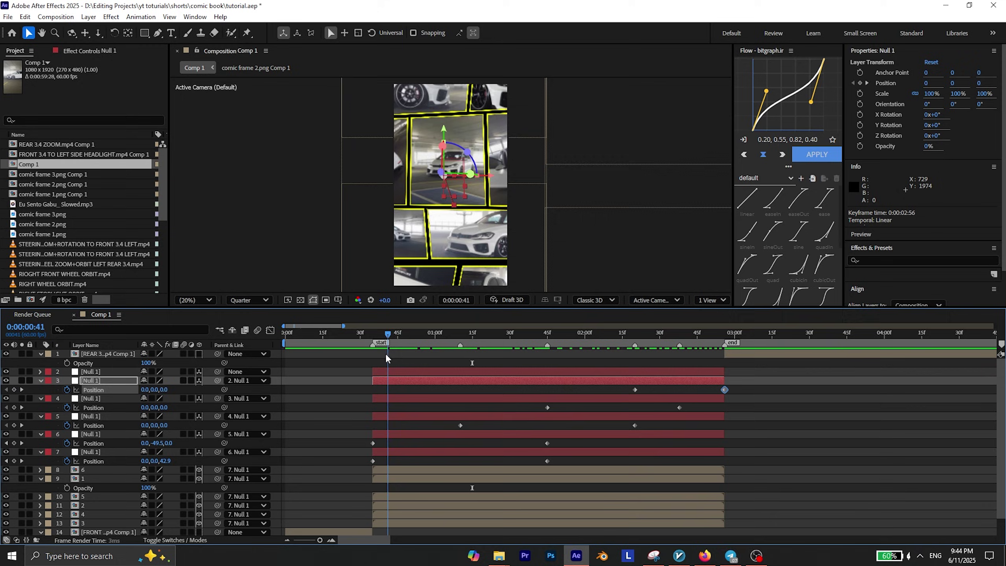
Easy-ease the layer 7 null's Position keyframes and lengthen their speed-graph handles for a sharper mid-move peak
{"action": "left_click_drag", "start_coordinate": [385, 353], "coordinate": [383, 354]}
{"action": "left_click_drag", "start_coordinate": [598, 405], "coordinate": [237, 405]}
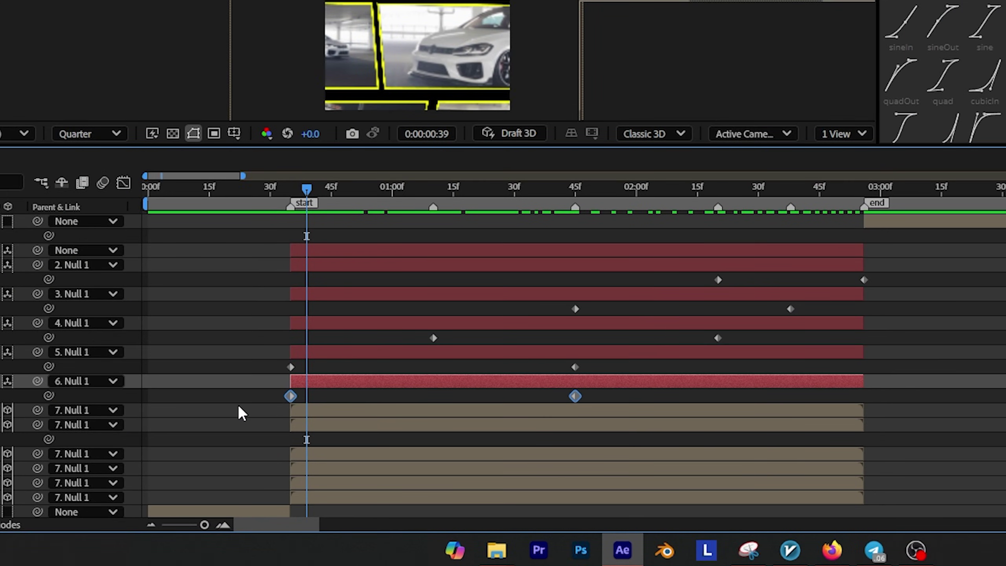
{"action": "left_click", "coordinate": [123, 183]}
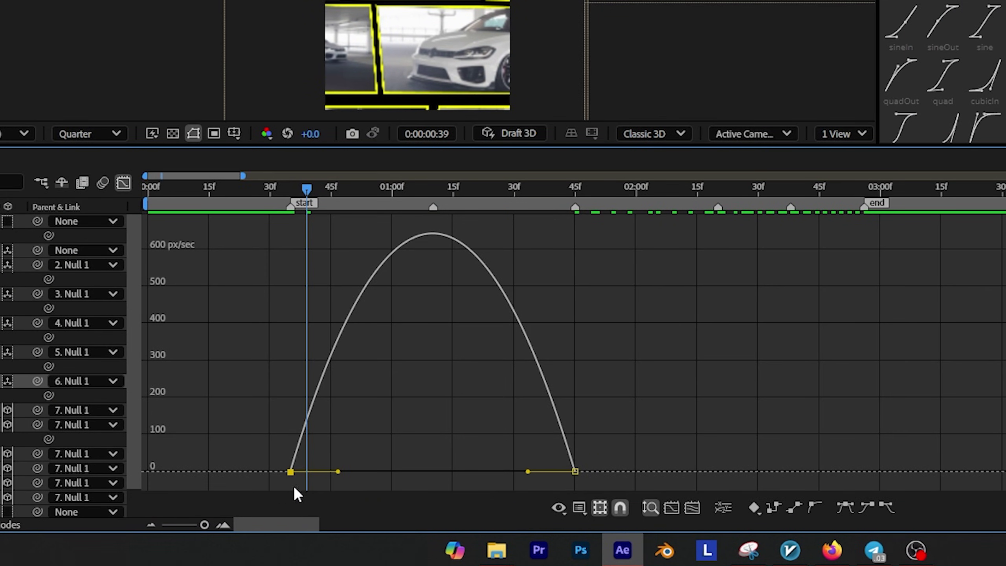
{"action": "left_click_drag", "start_coordinate": [338, 472], "coordinate": [276, 476]}
{"action": "left_click_drag", "start_coordinate": [676, 434], "coordinate": [522, 510]}
{"action": "left_click_drag", "start_coordinate": [528, 472], "coordinate": [377, 481]}
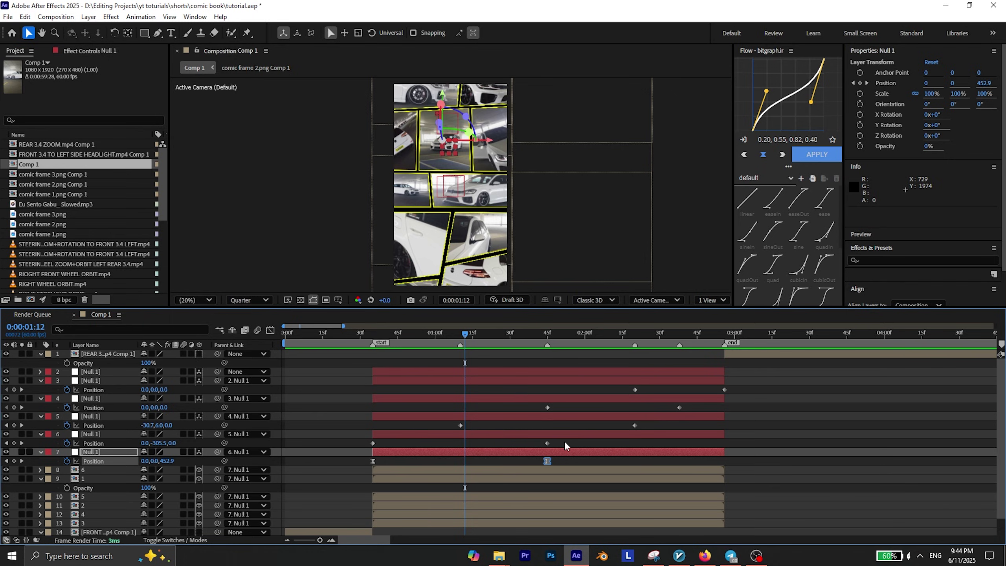
Easy-ease both Position keyframes of the layer 6 null and pull their speed-graph handles inward to steepen the curve
{"action": "left_click_drag", "start_coordinate": [565, 440], "coordinate": [360, 444]}
{"action": "key", "text": "F9"}
{"action": "left_click", "coordinate": [270, 330]}
{"action": "left_click", "coordinate": [559, 479]}
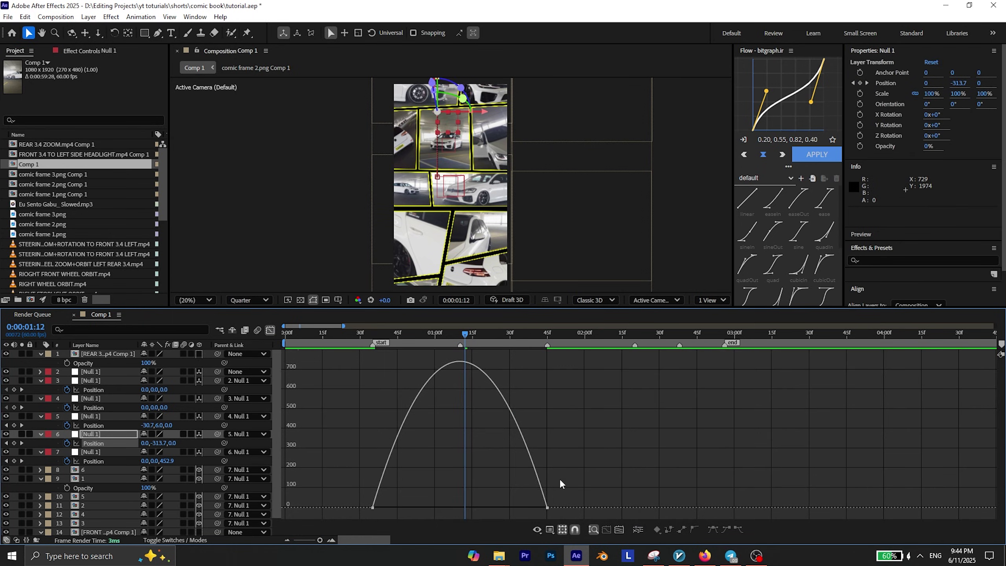
{"action": "left_click_drag", "start_coordinate": [590, 494], "coordinate": [526, 524]}
{"action": "left_click_drag", "start_coordinate": [490, 508], "coordinate": [434, 508]}
{"action": "left_click_drag", "start_coordinate": [456, 488], "coordinate": [351, 524]}
{"action": "left_click_drag", "start_coordinate": [431, 507], "coordinate": [486, 508]}
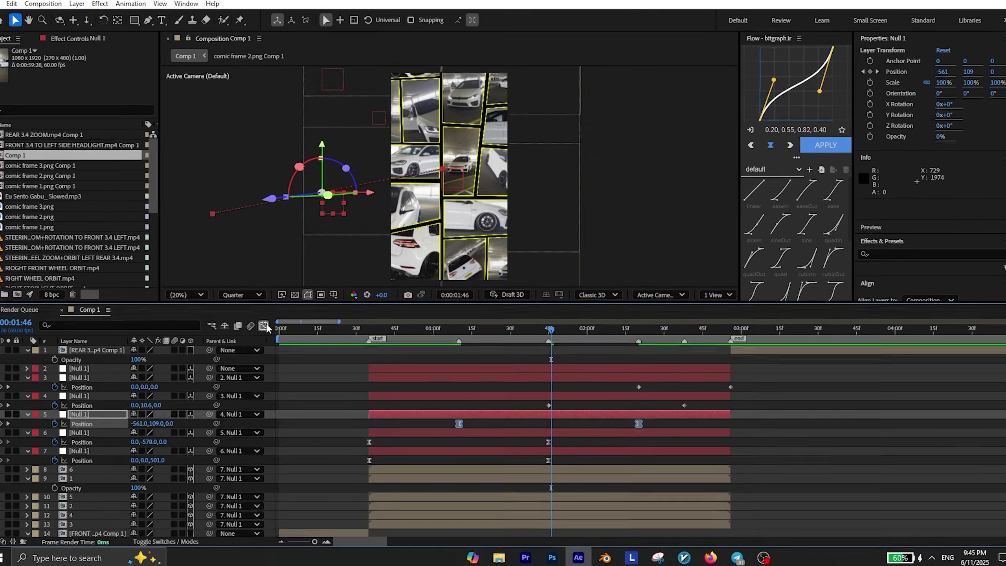
Reshape the speed graph of the layer 5 null's eased Position keyframes with longer handles
{"action": "left_click", "coordinate": [270, 330]}
{"action": "left_click_drag", "start_coordinate": [492, 485], "coordinate": [439, 522]}
{"action": "mouse_move", "coordinate": [518, 508]}
{"action": "left_mouse_down"}
{"action": "mouse_move", "coordinate": [489, 508]}
{"action": "mouse_move", "coordinate": [520, 509]}
{"action": "left_mouse_up"}
{"action": "key", "text": "space"}
Easy-ease the layer 4 null's Position keyframes and extend both speed-graph handles toward the middle of the move
{"action": "left_click", "coordinate": [252, 318]}
{"action": "left_click_drag", "start_coordinate": [713, 397], "coordinate": [537, 407]}
{"action": "key", "text": "F9"}
{"action": "left_click", "coordinate": [252, 318]}
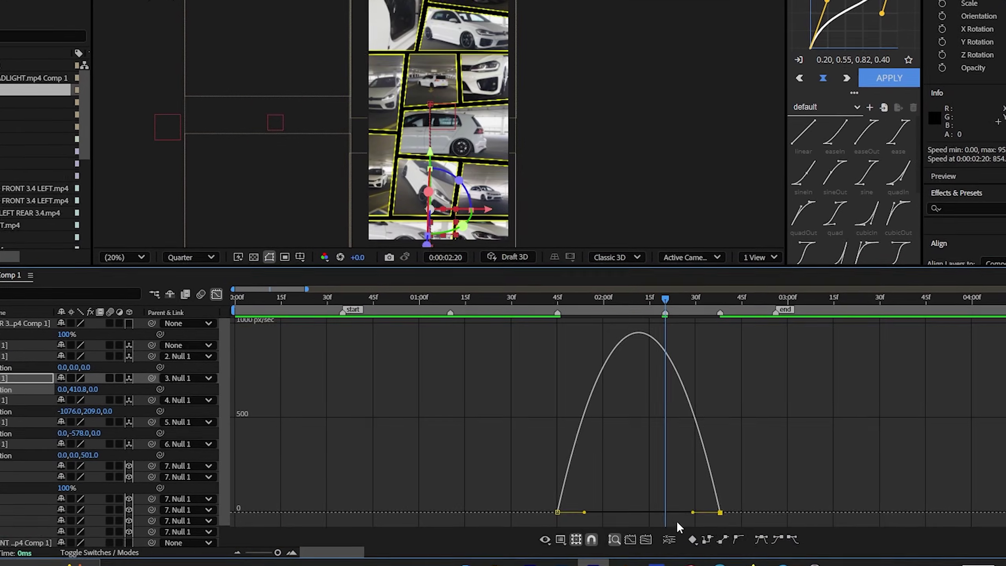
{"action": "left_click_drag", "start_coordinate": [670, 510], "coordinate": [657, 509]}
{"action": "left_click_drag", "start_coordinate": [575, 509], "coordinate": [632, 515]}
{"action": "left_click", "coordinate": [481, 293]}
{"action": "key", "text": "space"}
Easy-ease the layer 3 null's Position keyframes, steepen their speed graph with longer handles, and preview the transition from the beginning
{"action": "left_click_drag", "start_coordinate": [560, 264], "coordinate": [323, 283]}
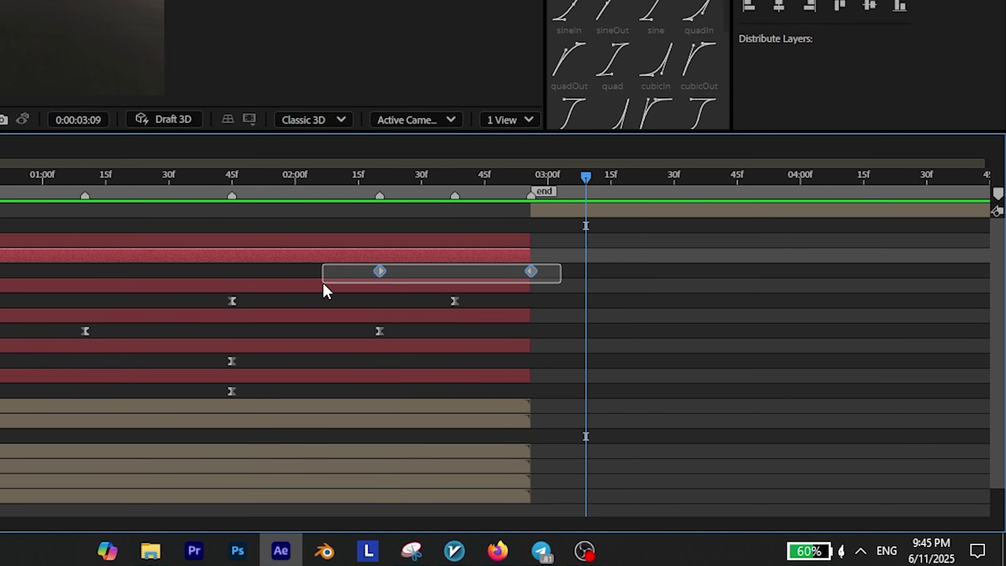
{"action": "key", "text": "F9"}
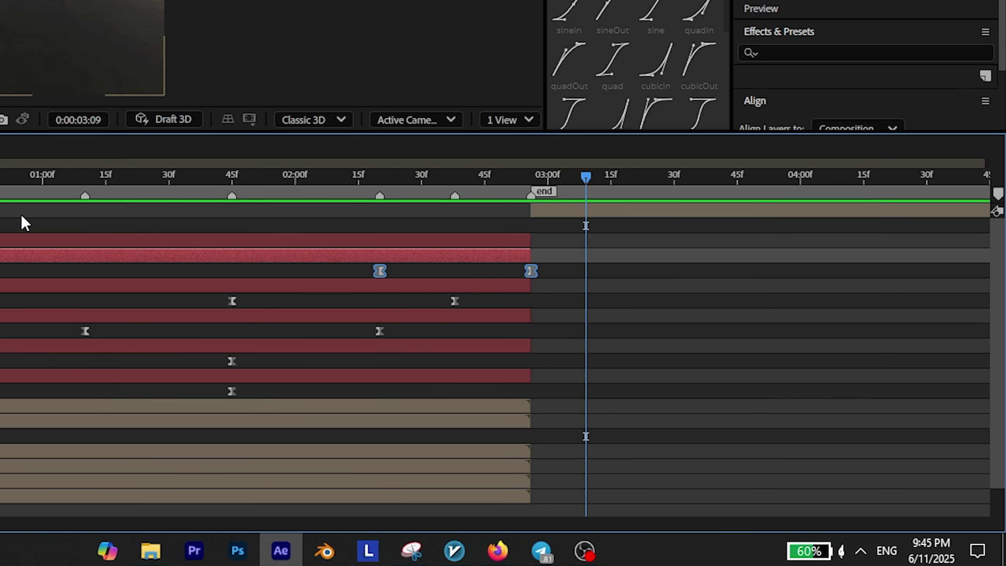
{"action": "left_click", "coordinate": [204, 287]}
{"action": "left_click", "coordinate": [487, 329]}
{"action": "left_click_drag", "start_coordinate": [559, 440], "coordinate": [513, 486]}
{"action": "left_click_drag", "start_coordinate": [506, 470], "coordinate": [530, 470]}
{"action": "left_click_drag", "start_coordinate": [436, 436], "coordinate": [357, 485]}
{"action": "left_click_drag", "start_coordinate": [405, 470], "coordinate": [455, 470]}
{"action": "left_click_drag", "start_coordinate": [420, 178], "coordinate": [1, 177]}
{"action": "key", "text": "space"}
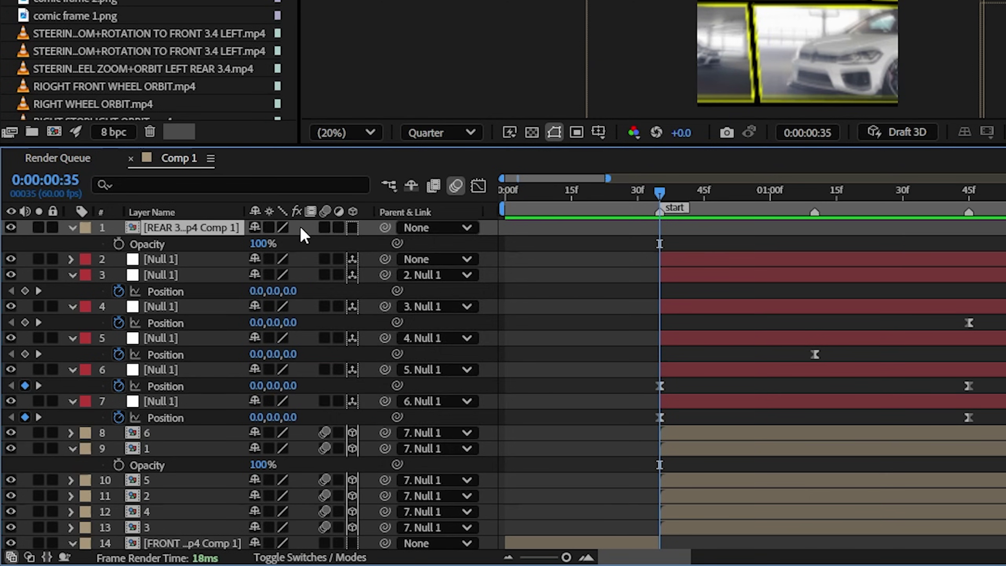
Create a new solid layer in deep blue, about #061BB8
{"action": "right_click", "coordinate": [300, 227]}
{"action": "mouse_move", "coordinate": [495, 239]}
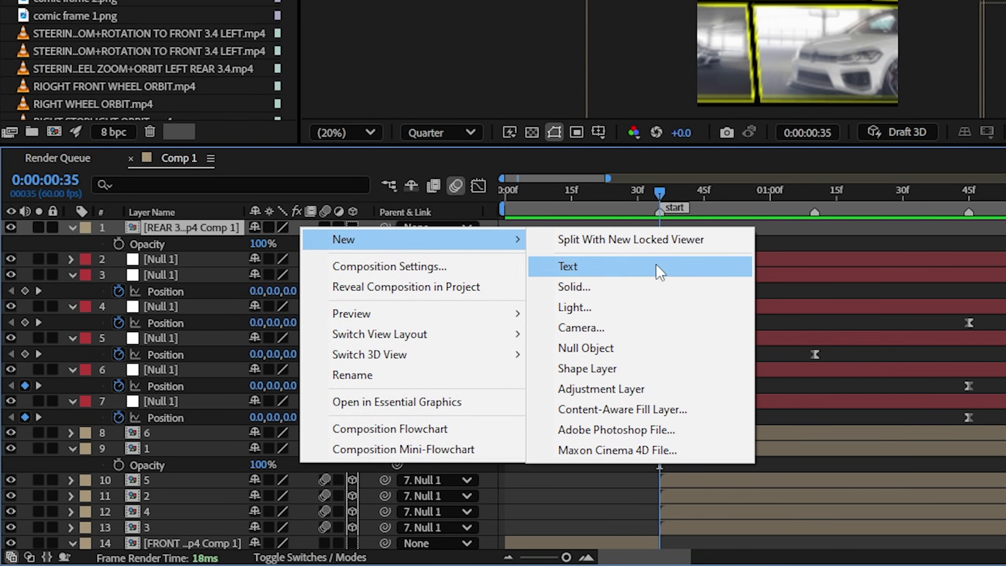
{"action": "left_click", "coordinate": [647, 289]}
{"action": "left_click", "coordinate": [882, 231]}
{"action": "left_click", "coordinate": [530, 258]}
{"action": "left_click_drag", "start_coordinate": [509, 242], "coordinate": [526, 247]}
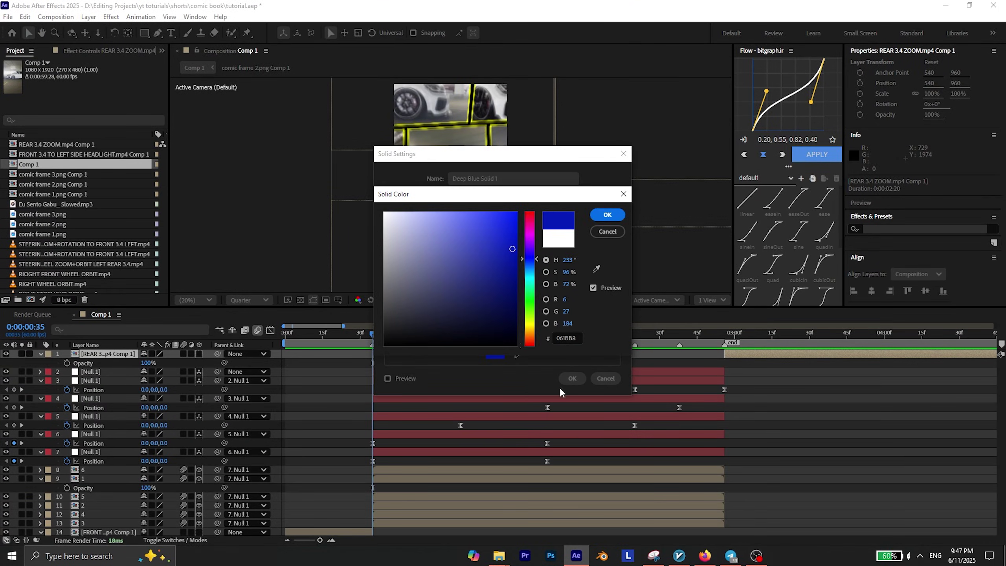
{"action": "key", "text": "Return"}
{"action": "left_click", "coordinate": [573, 379]}
Move the blue solid below the comic panel layers and trim it to span from the start marker to 0:00:02:55
{"action": "left_click_drag", "start_coordinate": [130, 355], "coordinate": [127, 517]}
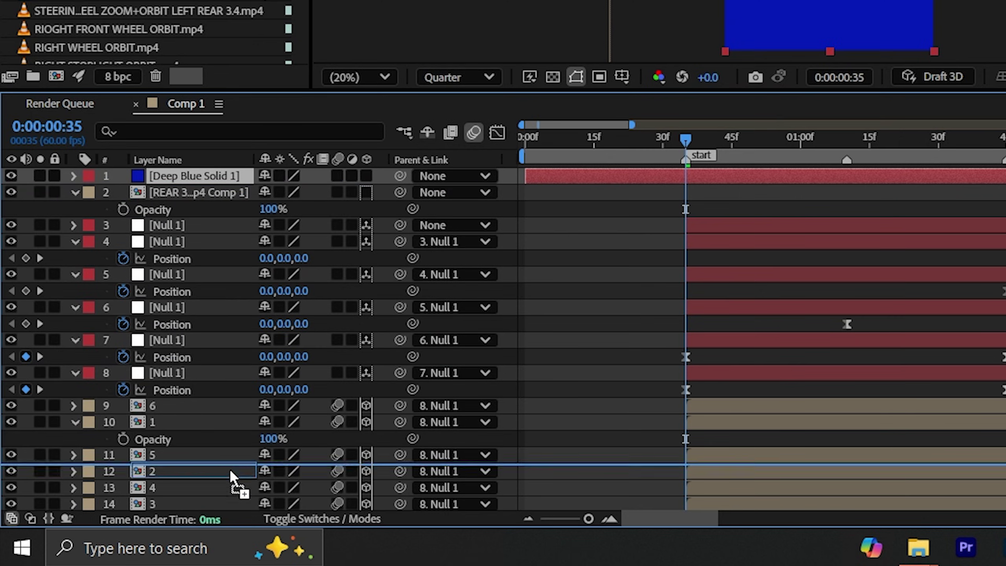
{"action": "left_click_drag", "start_coordinate": [234, 478], "coordinate": [235, 513]}
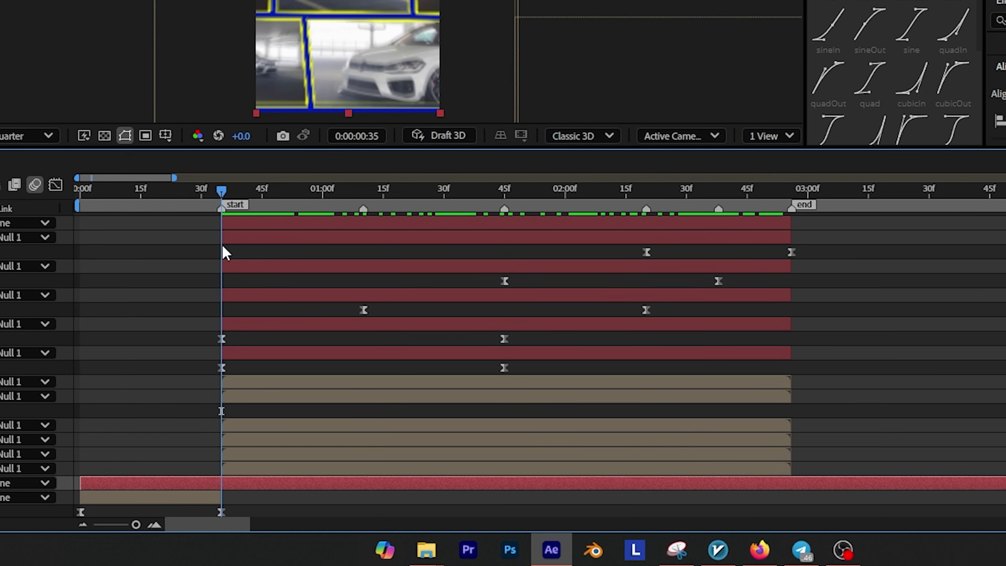
{"action": "key", "text": "alt+bracketleft"}
{"action": "left_click_drag", "start_coordinate": [768, 193], "coordinate": [788, 188]}
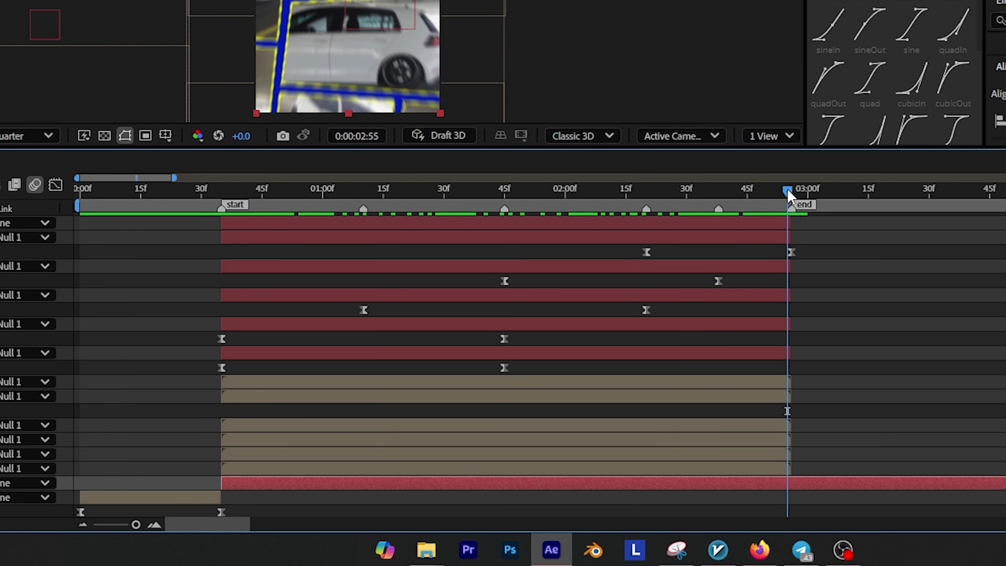
{"action": "key", "text": "alt+bracketright"}
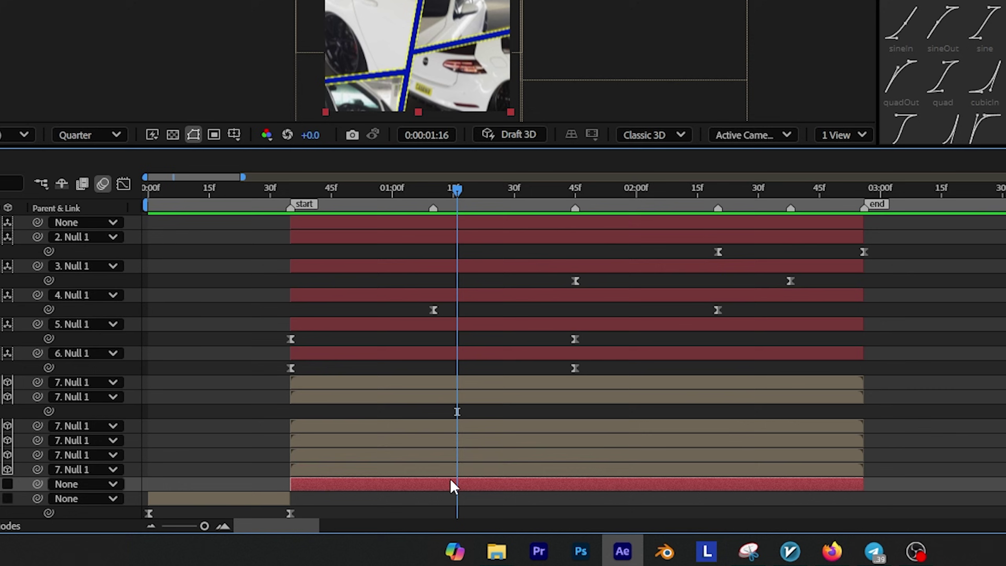
Apply the S_HalfTone effect to the blue solid
{"action": "key", "text": "ctrl+space"}
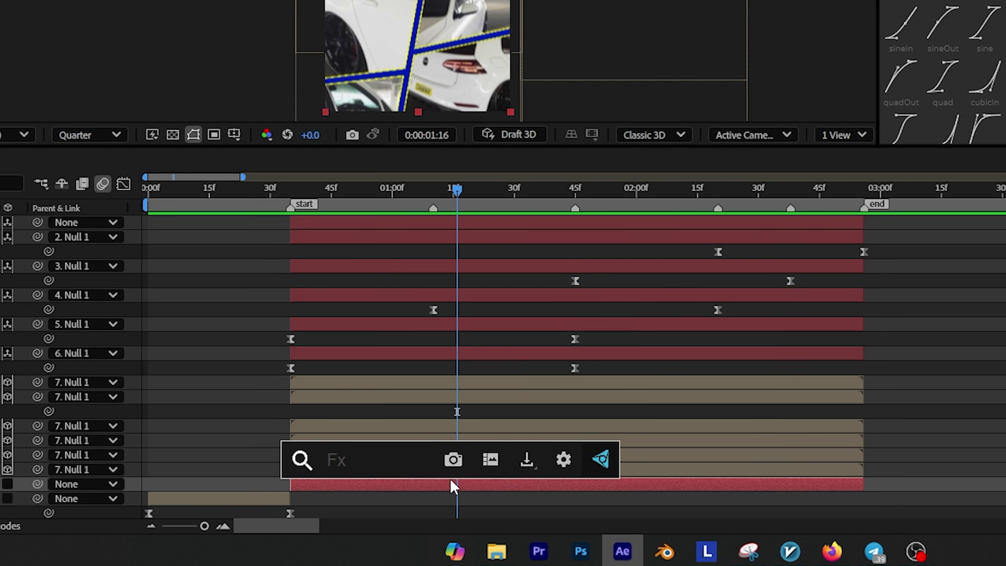
{"action": "type", "text": "hal"}
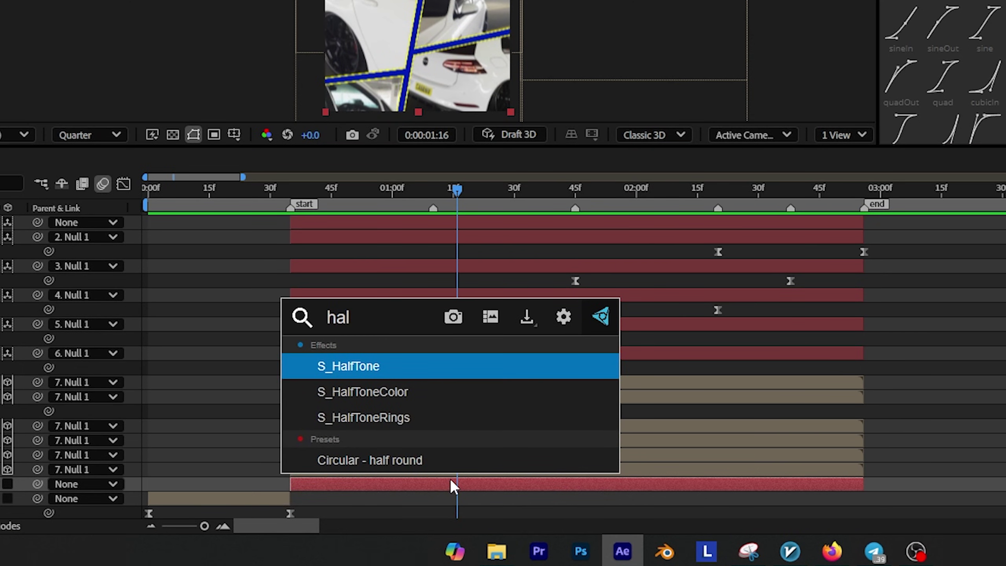
{"action": "left_click", "coordinate": [376, 385]}
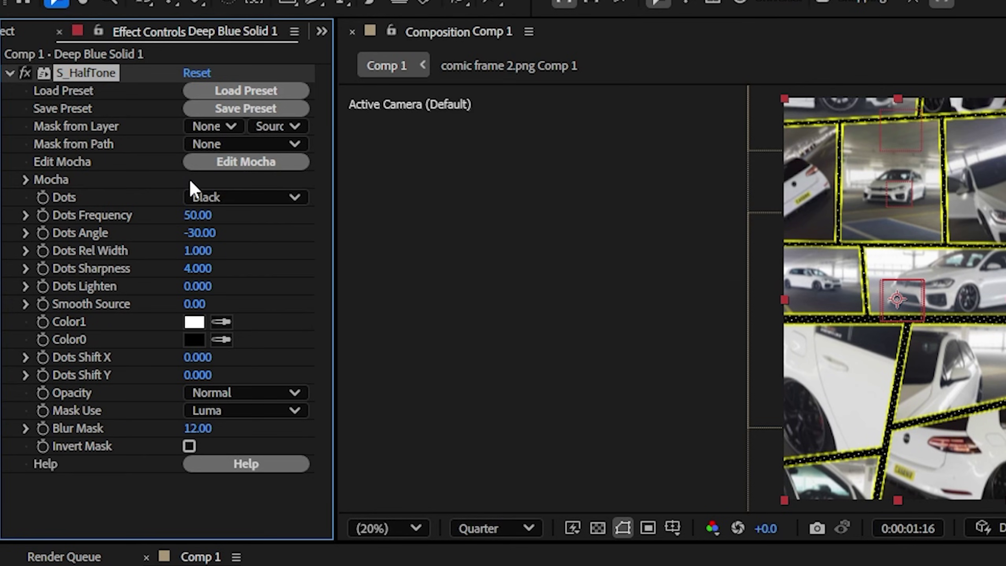
Set the halftone effect's Dots to White and open its Color0 for editing
{"action": "left_click", "coordinate": [215, 200]}
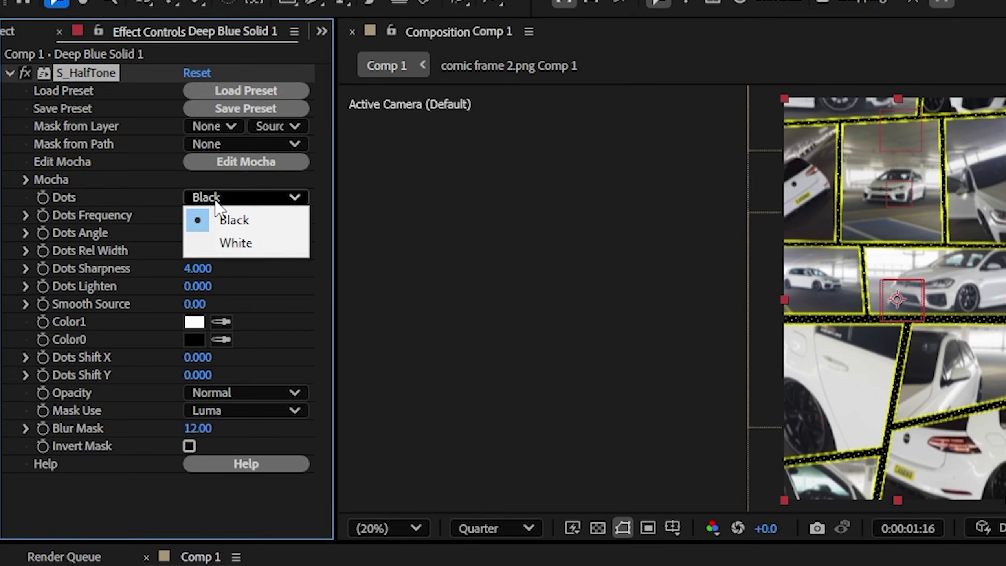
{"action": "left_click", "coordinate": [234, 243]}
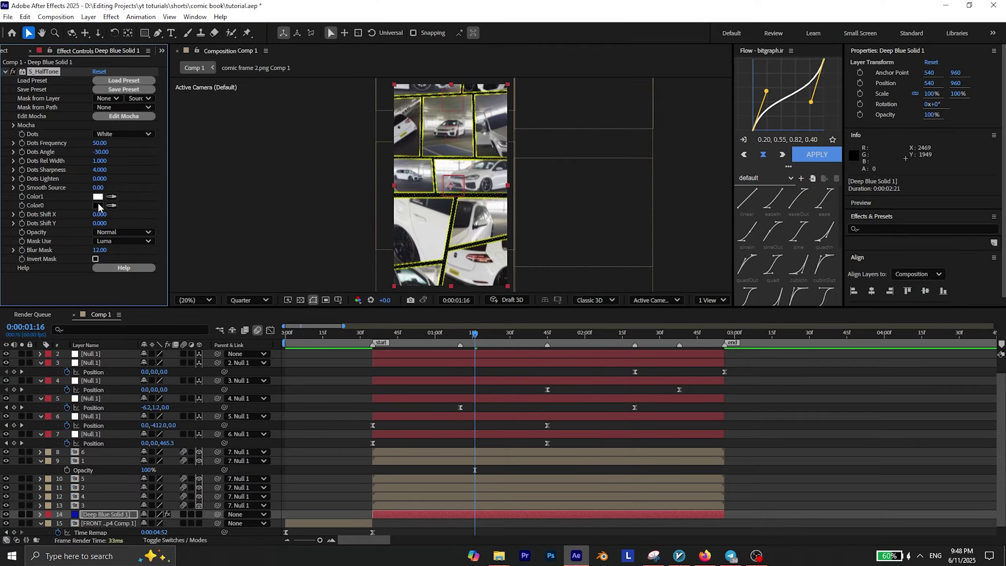
{"action": "left_click", "coordinate": [194, 340]}
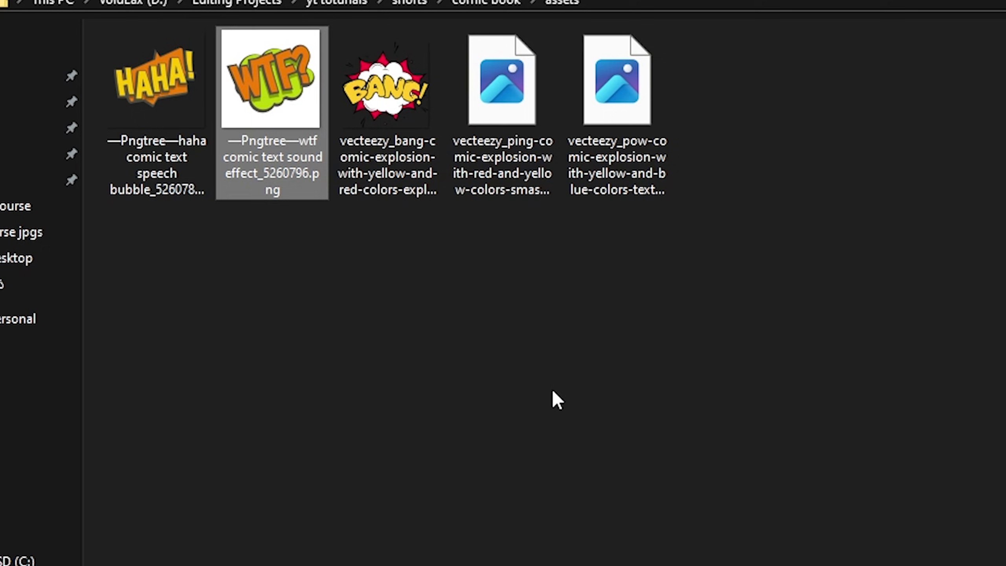
Import the assets folder of comic sound-effect PNGs and add the yellow-and-blue pow image above panel layer 6, starting at the start marker
{"action": "left_click_drag", "start_coordinate": [776, 145], "coordinate": [191, 257]}
{"action": "left_click", "coordinate": [488, 402]}
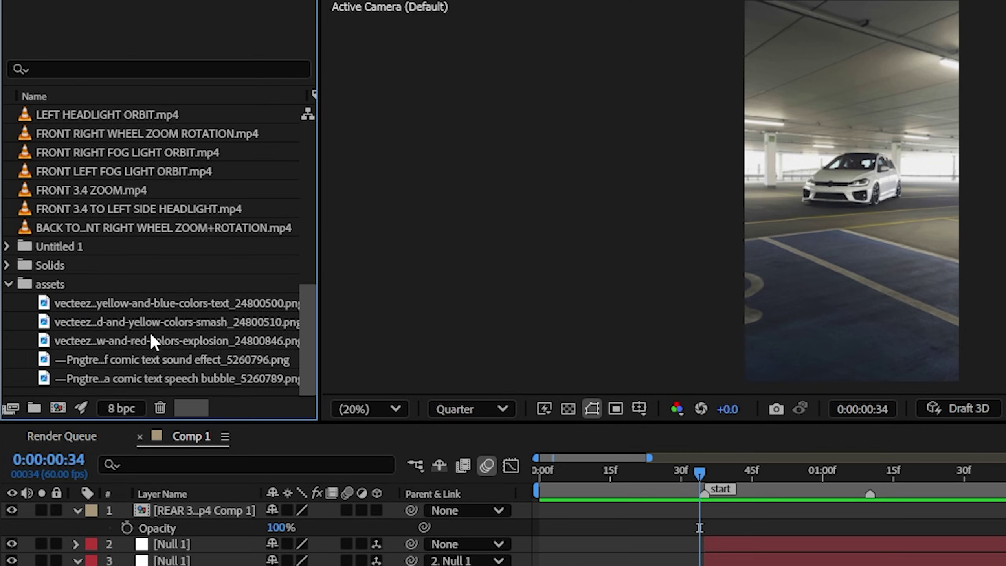
{"action": "left_click_drag", "start_coordinate": [213, 339], "coordinate": [409, 473]}
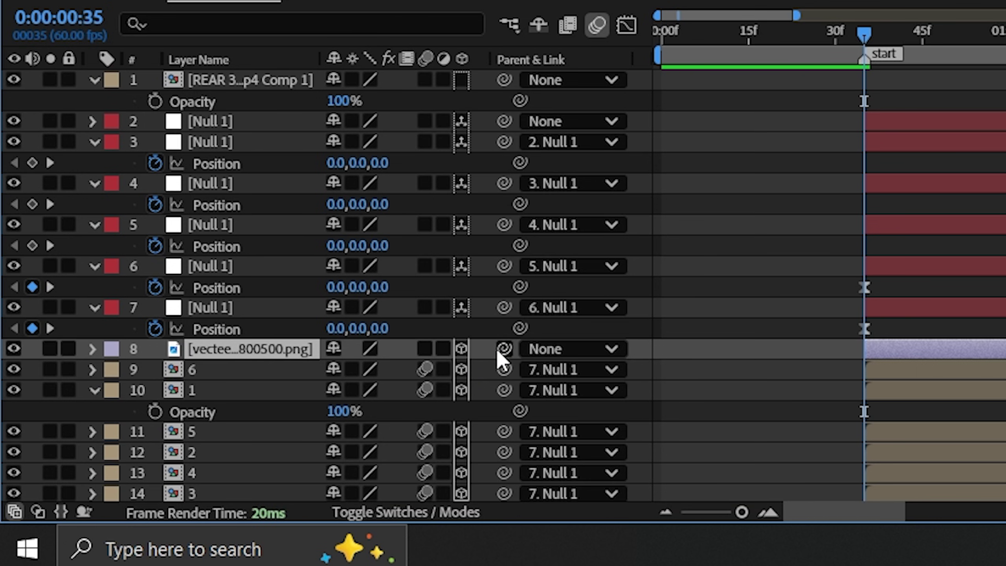
Parent the pow image to the layer 7 null, scale it to 6%, and place it at about -147.6, 213.2 over the panels
{"action": "left_click_drag", "start_coordinate": [248, 309], "coordinate": [249, 309]}
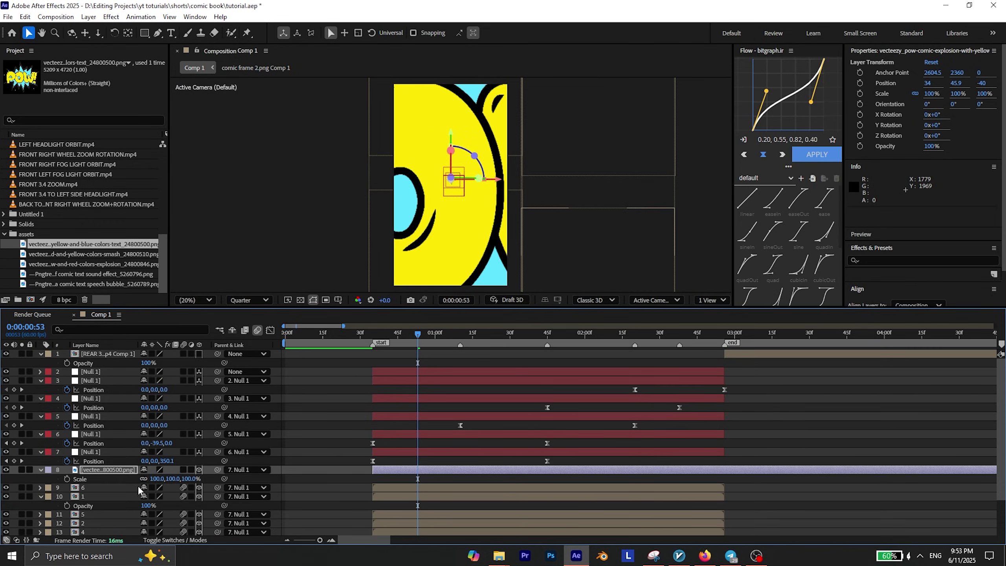
{"action": "left_click_drag", "start_coordinate": [155, 479], "coordinate": [121, 479]}
{"action": "left_click_drag", "start_coordinate": [451, 177], "coordinate": [427, 202]}
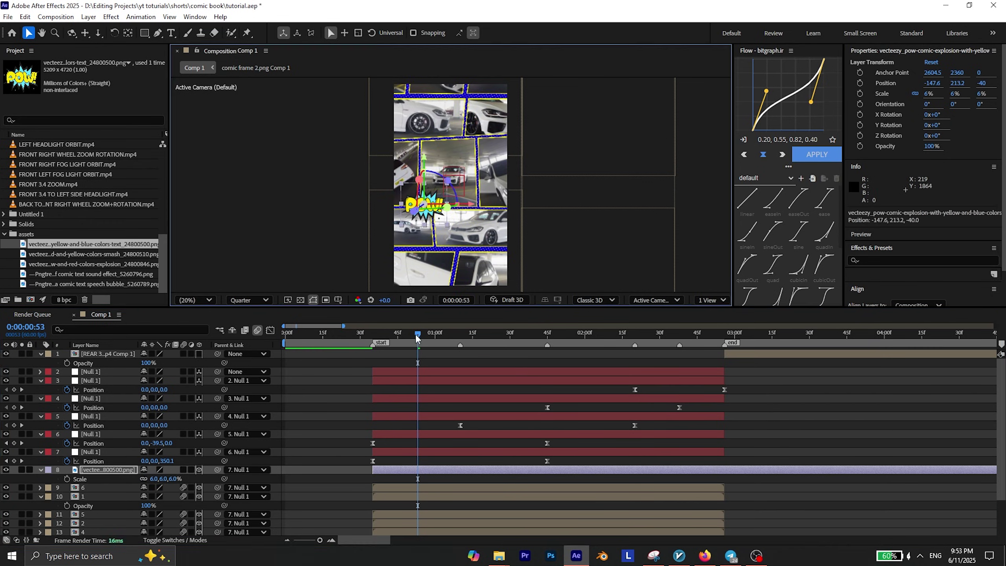
Add the red-and-yellow ping image at 0:00:01:09 as a 3D layer, parent it to the layer 7 null, and position it over the lower panels
{"action": "left_click_drag", "start_coordinate": [418, 335], "coordinate": [457, 334]}
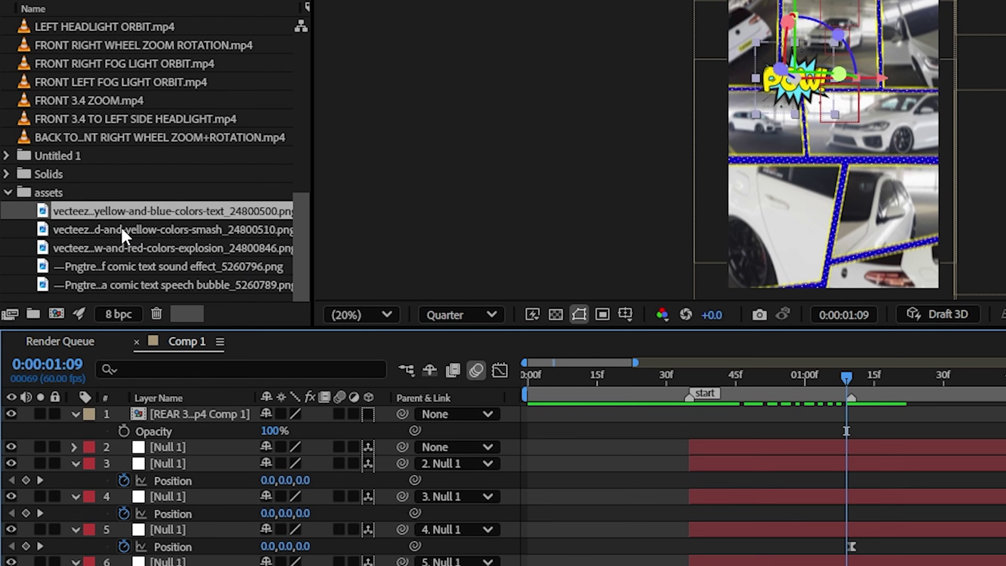
{"action": "left_click_drag", "start_coordinate": [68, 254], "coordinate": [95, 262]}
{"action": "left_click_drag", "start_coordinate": [177, 245], "coordinate": [464, 469]}
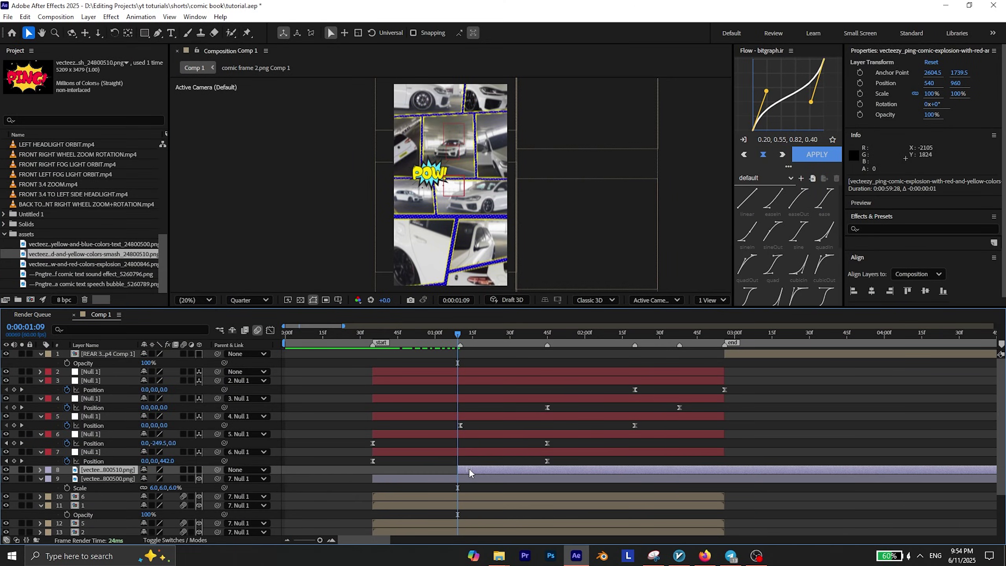
{"action": "left_click", "coordinate": [201, 470]}
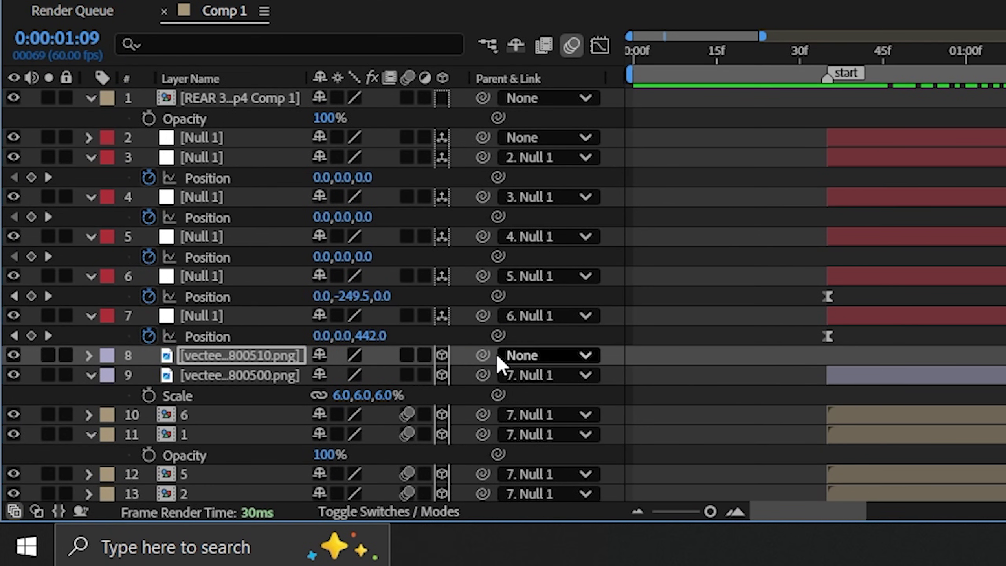
{"action": "left_click_drag", "start_coordinate": [483, 355], "coordinate": [235, 321]}
{"action": "left_click_drag", "start_coordinate": [487, 175], "coordinate": [462, 224]}
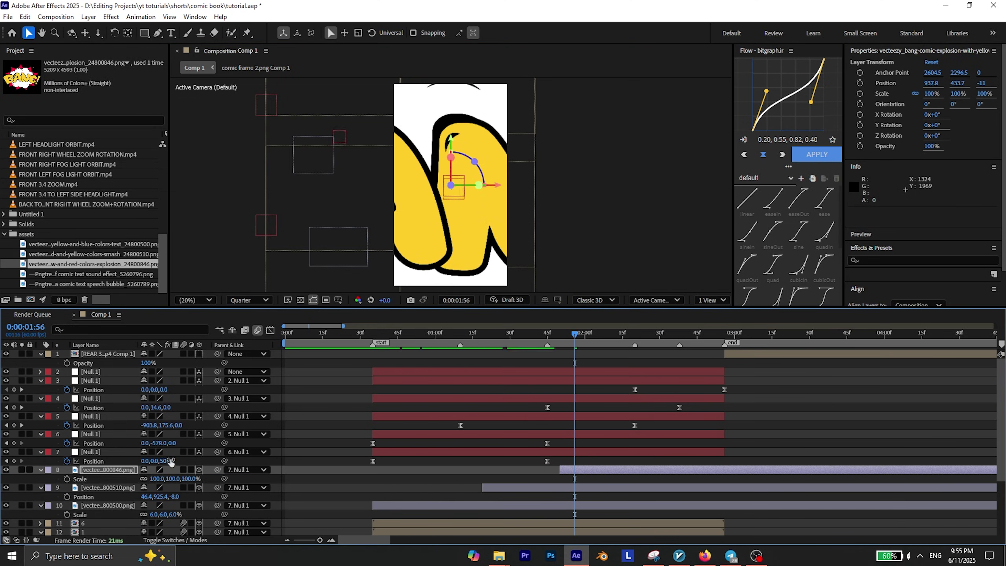
{"action": "left_click_drag", "start_coordinate": [573, 347], "coordinate": [654, 346]}
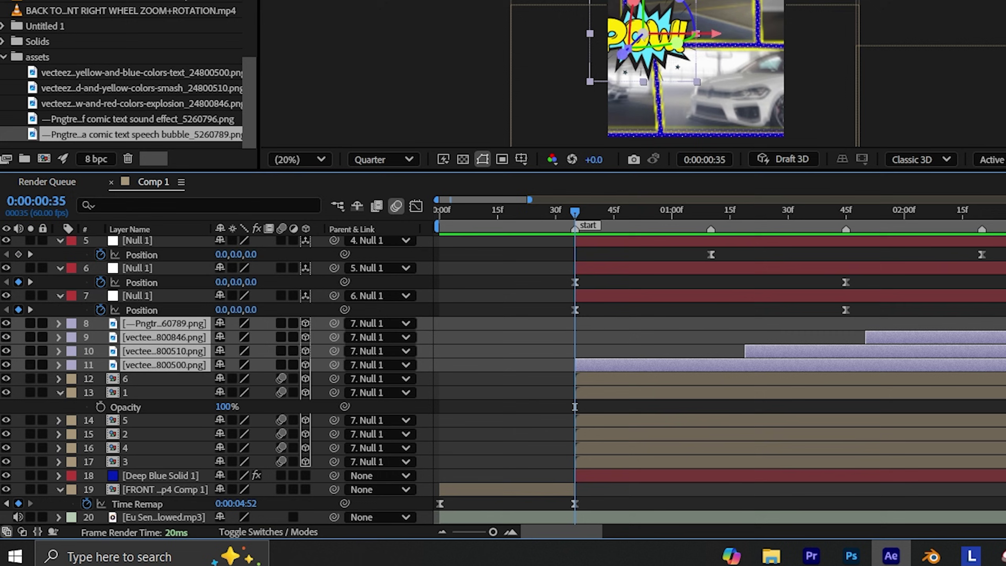
Keyframe the pow image's Scale from 0% at the start marker to 6% ten frames after it, at 0:00:00:45
{"action": "key", "text": "s"}
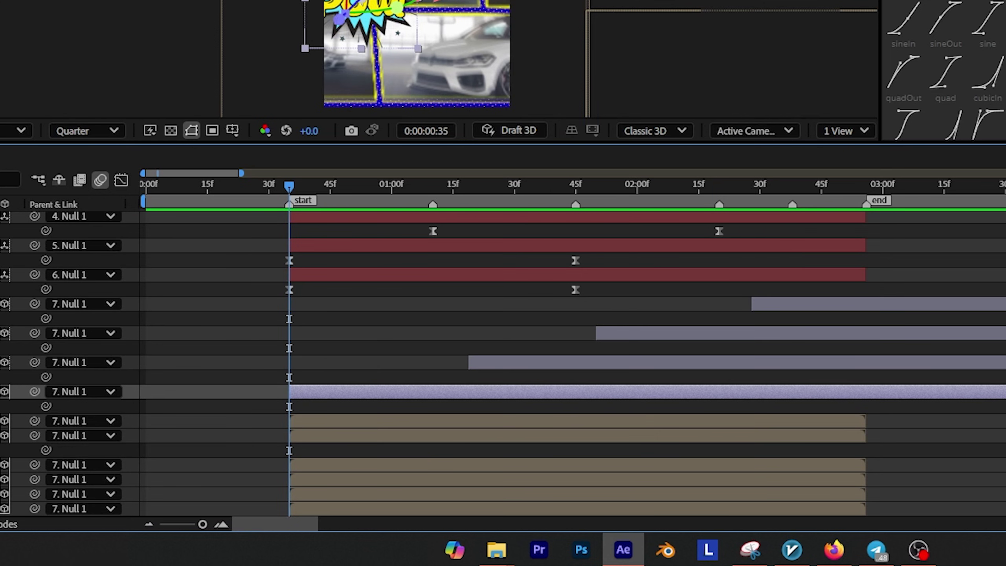
{"action": "key", "text": "shift+Page_Down"}
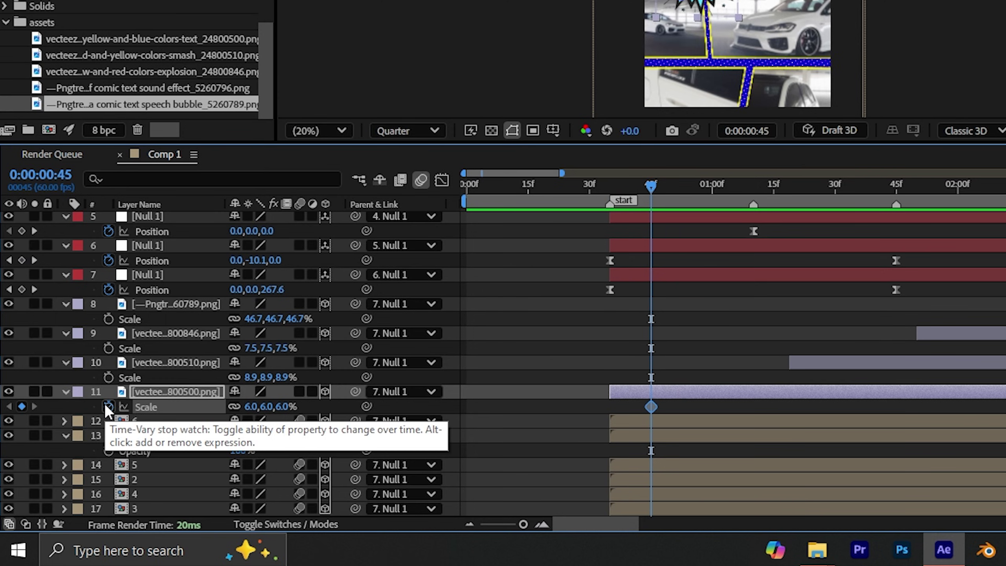
{"action": "left_click", "coordinate": [105, 405]}
{"action": "key", "text": "shift+Page_Up"}
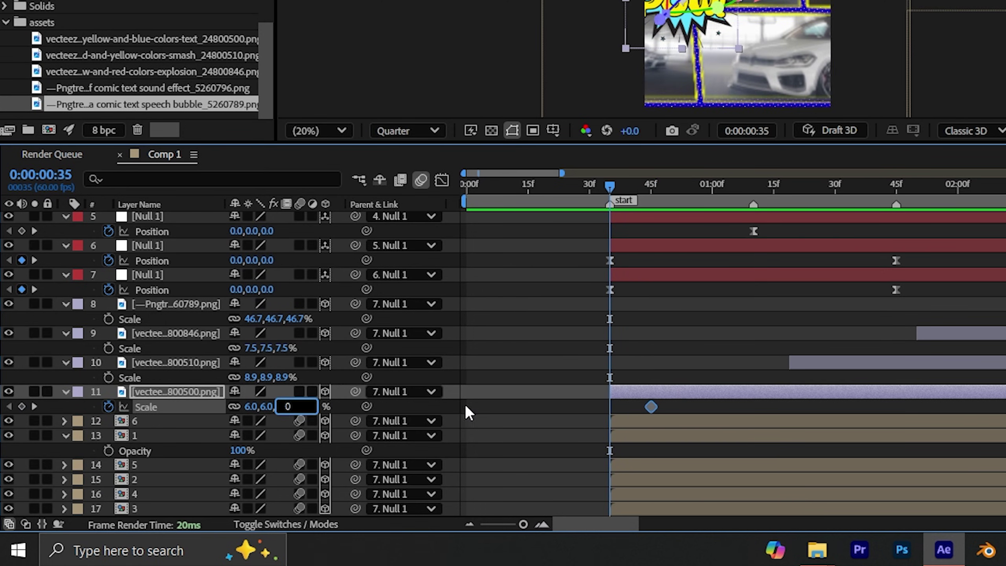
{"action": "left_click", "coordinate": [466, 404]}
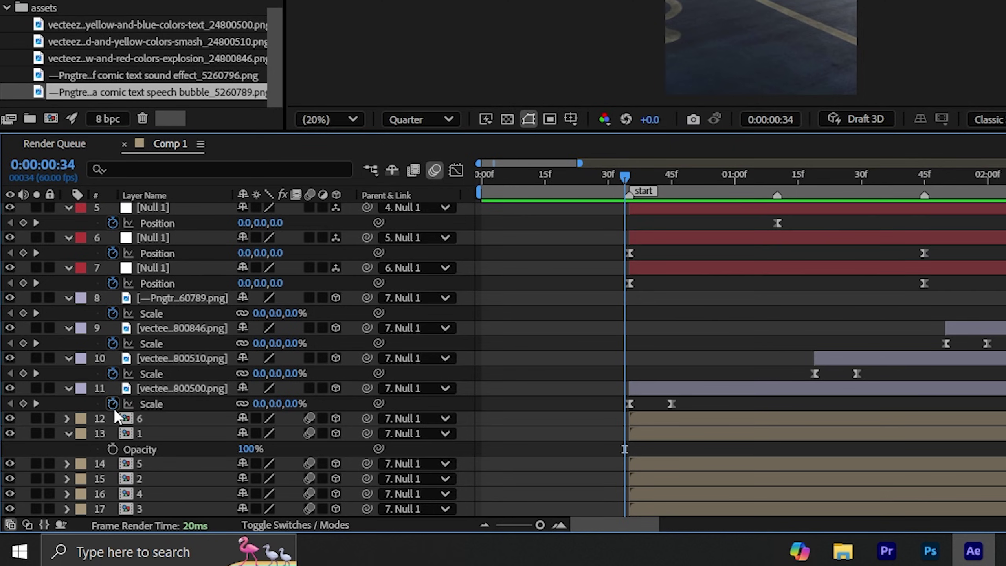
Add an expression to the pow image's Scale property and paste the copied code into it
{"action": "left_click", "coordinate": [113, 403], "text": "alt"}
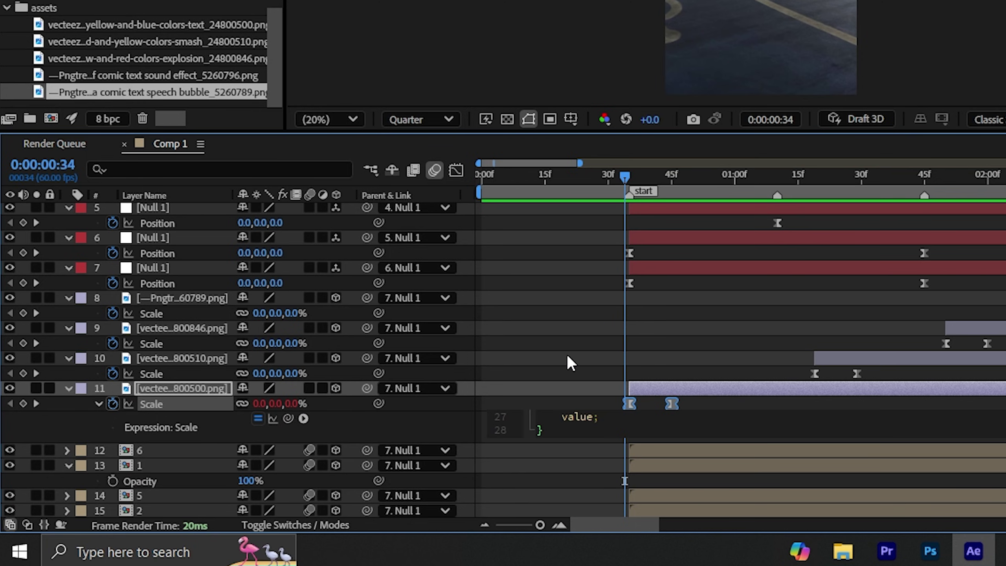
{"action": "key", "text": "ctrl+v"}
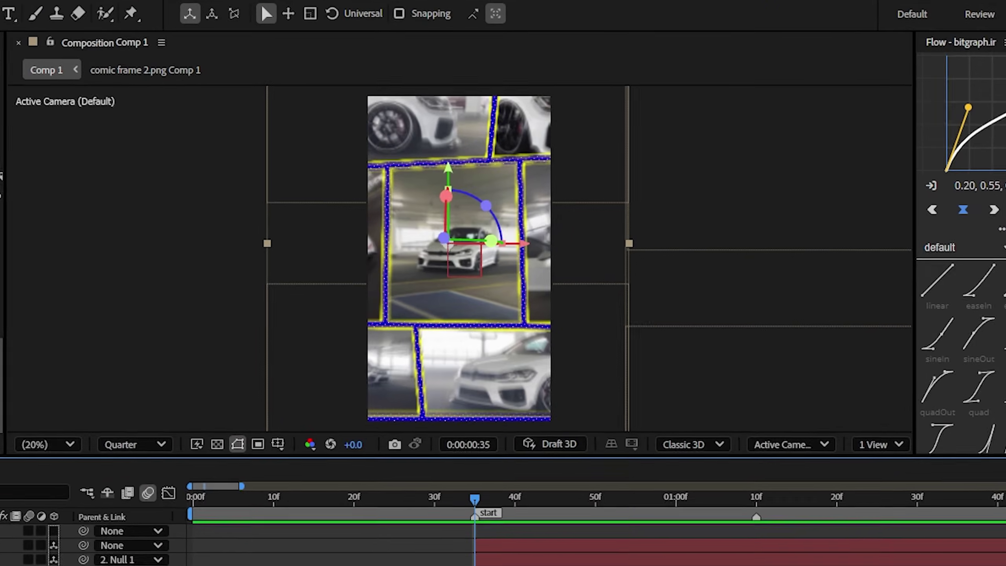
Duplicate panel layer 1 and shift the copy earlier so it begins at the start of the composition
{"action": "key", "text": "Page_Up"}
{"action": "key", "text": "Page_Down"}
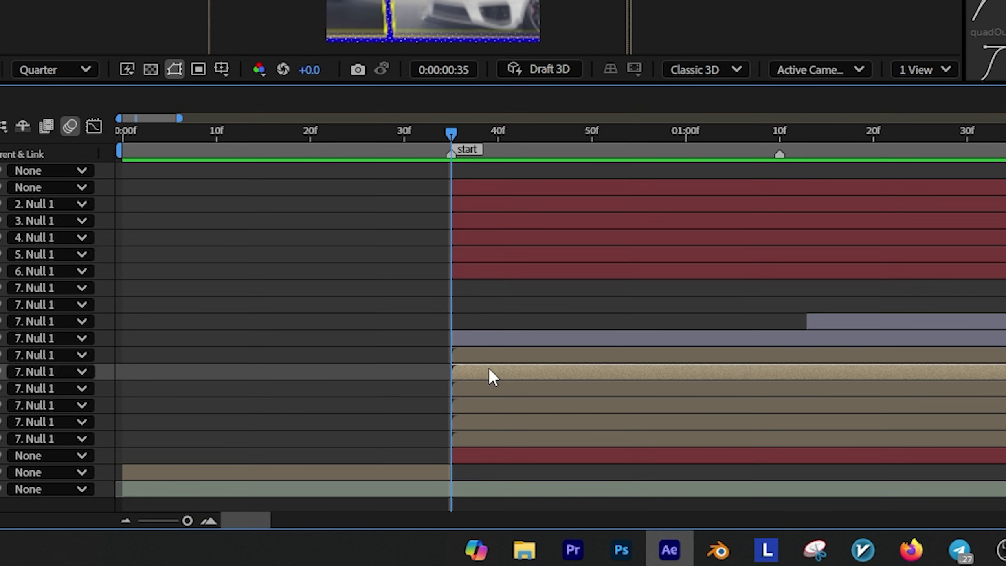
{"action": "left_click_drag", "start_coordinate": [535, 375], "coordinate": [233, 523]}
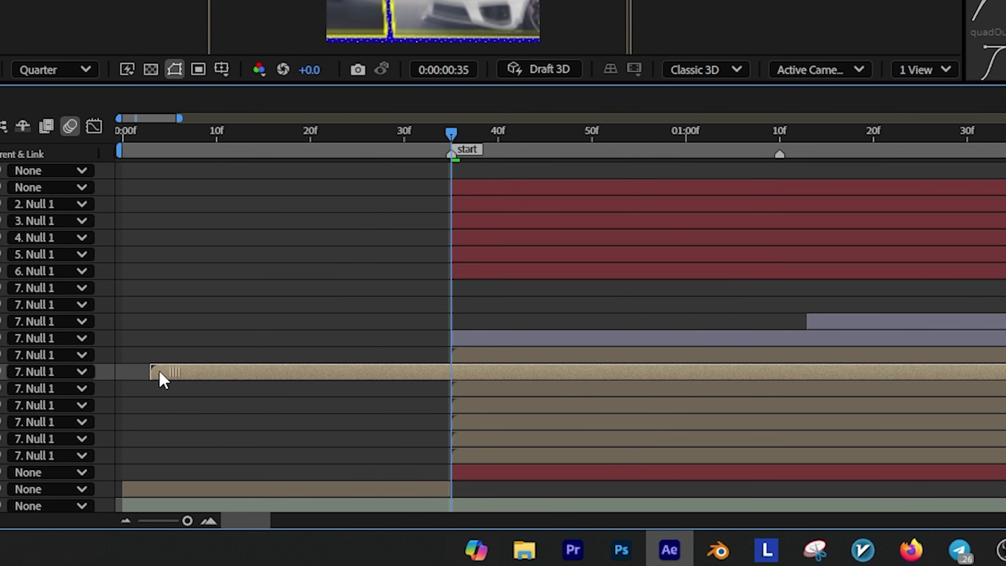
Duplicate the blue halftone solid, place the copy directly below the duplicated panel, and extend it back to frame 0
{"action": "left_click", "coordinate": [462, 472]}
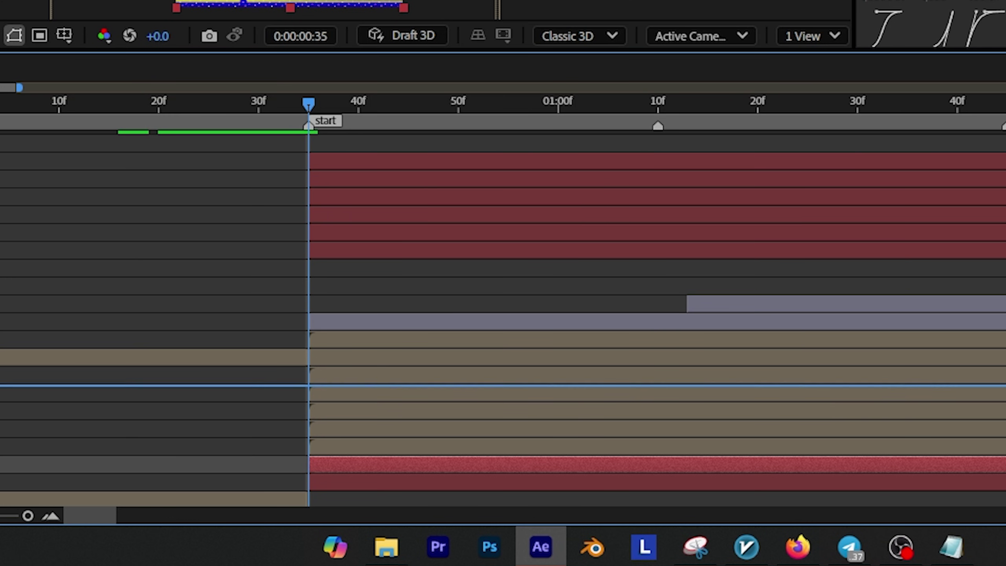
{"action": "left_click_drag", "start_coordinate": [2, 386], "coordinate": [2, 368]}
{"action": "mouse_move", "coordinate": [328, 376]}
{"action": "left_mouse_down"}
{"action": "mouse_move", "coordinate": [216, 374]}
{"action": "mouse_move", "coordinate": [318, 375]}
{"action": "left_mouse_up"}
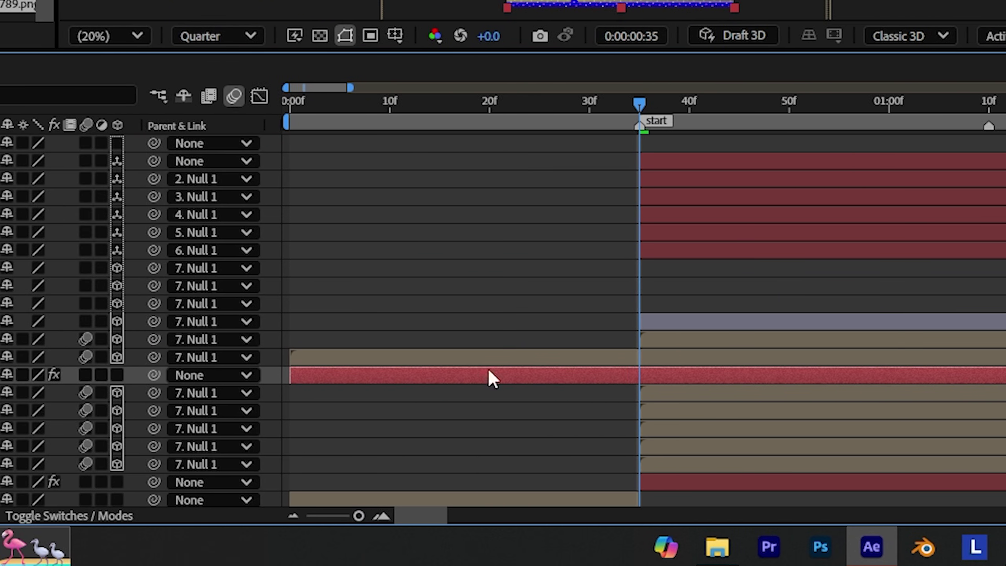
Split the duplicated panel and blue solid at the start marker and delete the portions after it
{"action": "left_click", "coordinate": [651, 360], "text": "ctrl"}
{"action": "key", "text": "ctrl+shift+d"}
{"action": "key", "text": "Delete"}
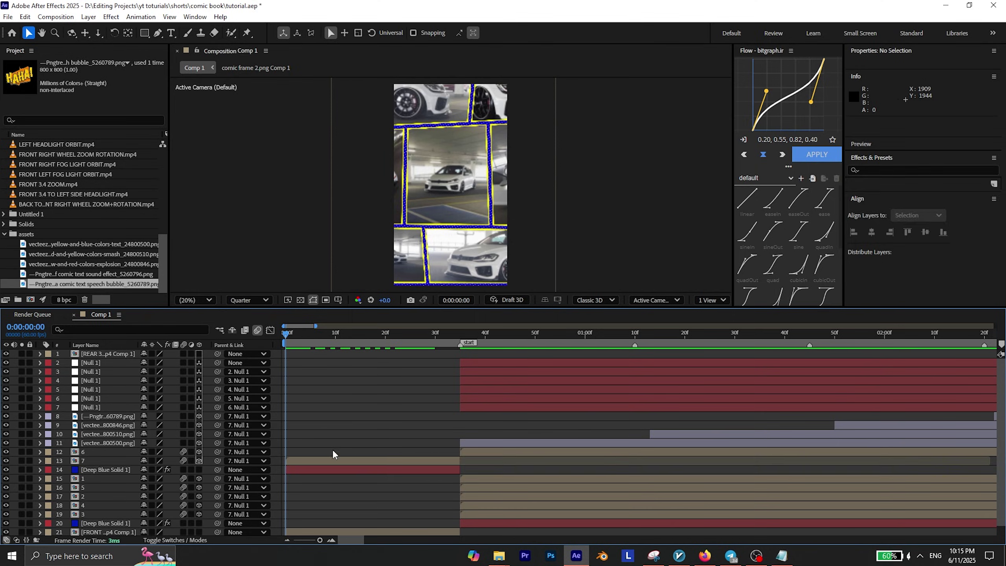
Pre-compose the trimmed panel copy and its blue solid together into one composition
{"action": "left_click", "coordinate": [331, 461]}
{"action": "left_click", "coordinate": [325, 470], "text": "shift"}
{"action": "right_click", "coordinate": [324, 469]}
{"action": "left_click", "coordinate": [377, 399]}
{"action": "left_click", "coordinate": [555, 351]}
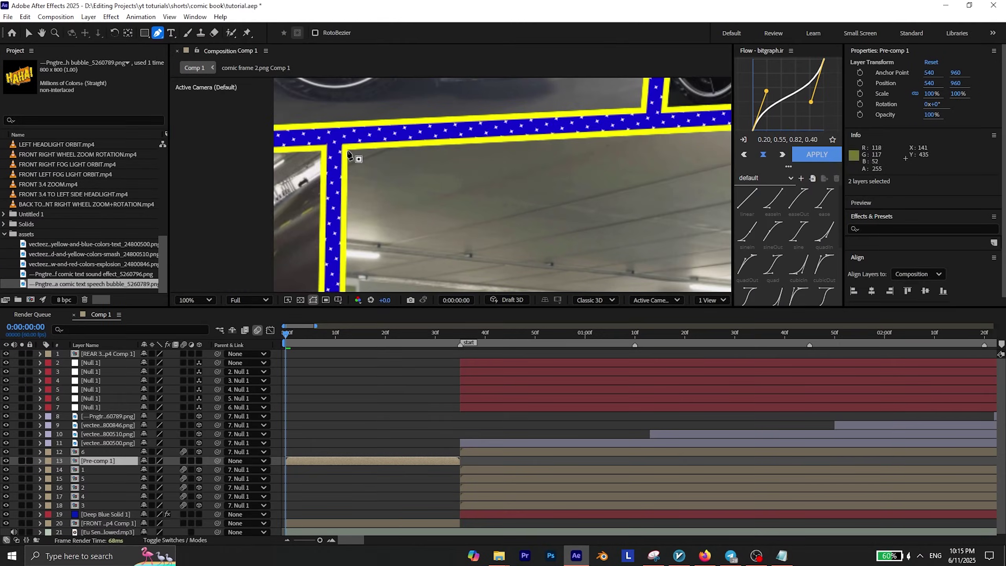
Draw a closed Pen tool mask on the pre-comp along the inner edges of the central panel's yellow border
{"action": "left_click", "coordinate": [884, 371]}
{"action": "left_click_drag", "start_coordinate": [689, 206], "coordinate": [505, 206]}
{"action": "left_click", "coordinate": [555, 127]}
{"action": "left_click_drag", "start_coordinate": [562, 262], "coordinate": [565, 96]}
{"action": "left_click", "coordinate": [557, 253]}
{"action": "left_click_drag", "start_coordinate": [344, 222], "coordinate": [485, 208]}
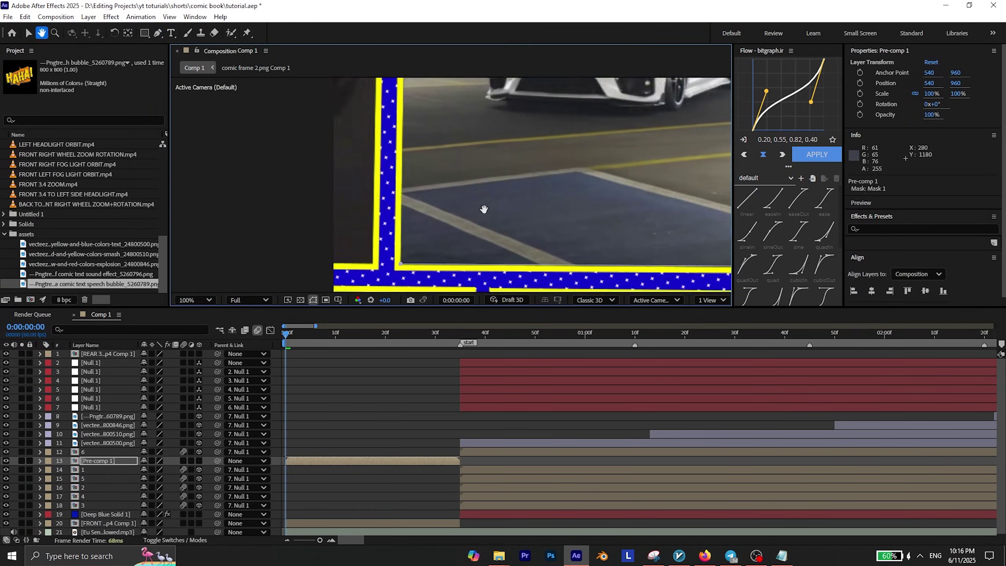
{"action": "left_click_drag", "start_coordinate": [486, 119], "coordinate": [483, 289]}
Duplicate the masked pre-comp and set the upper copy's Mask 1 mode to Subtract
{"action": "left_click", "coordinate": [341, 461]}
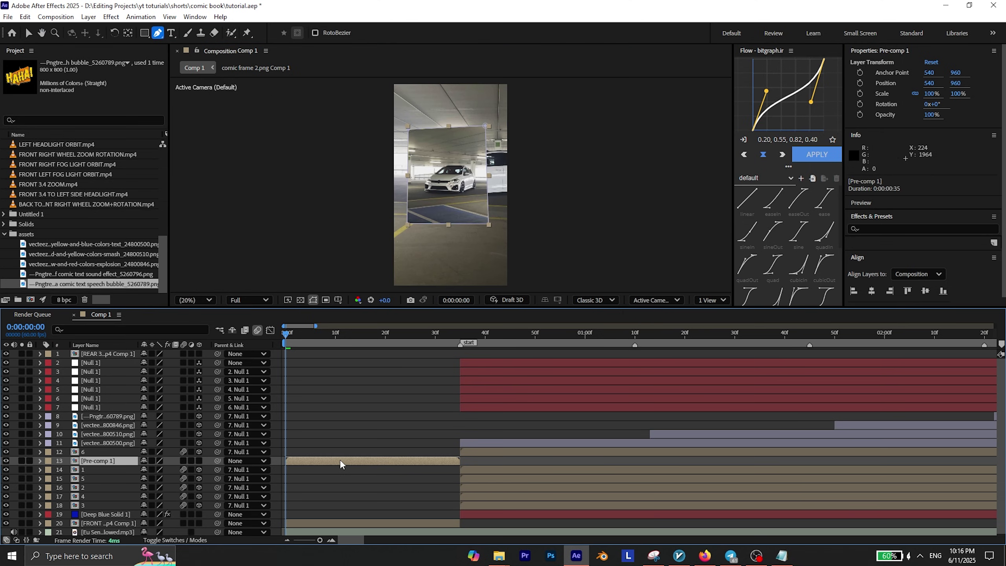
{"action": "key", "text": "ctrl+d"}
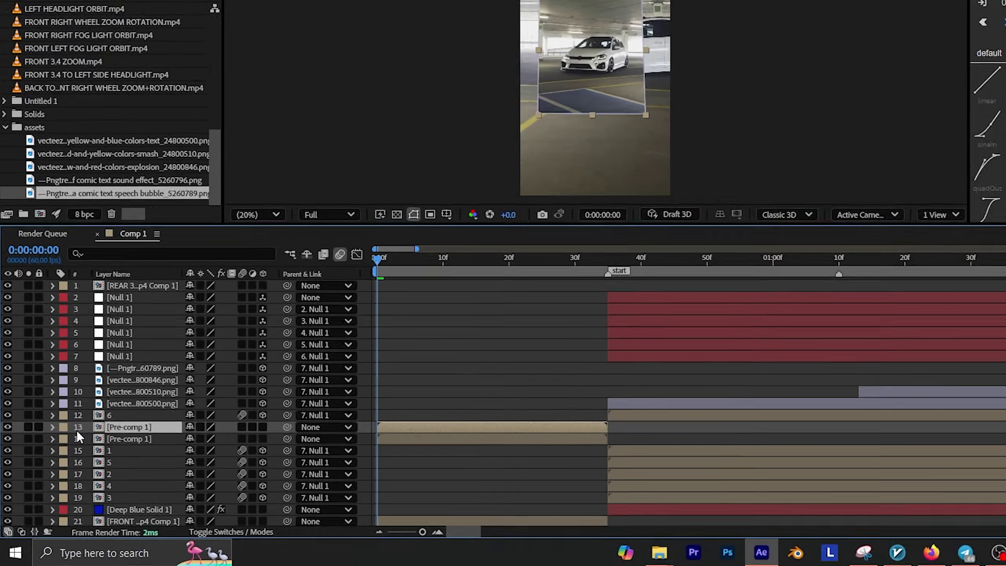
{"action": "key", "text": "m"}
{"action": "left_click", "coordinate": [274, 411]}
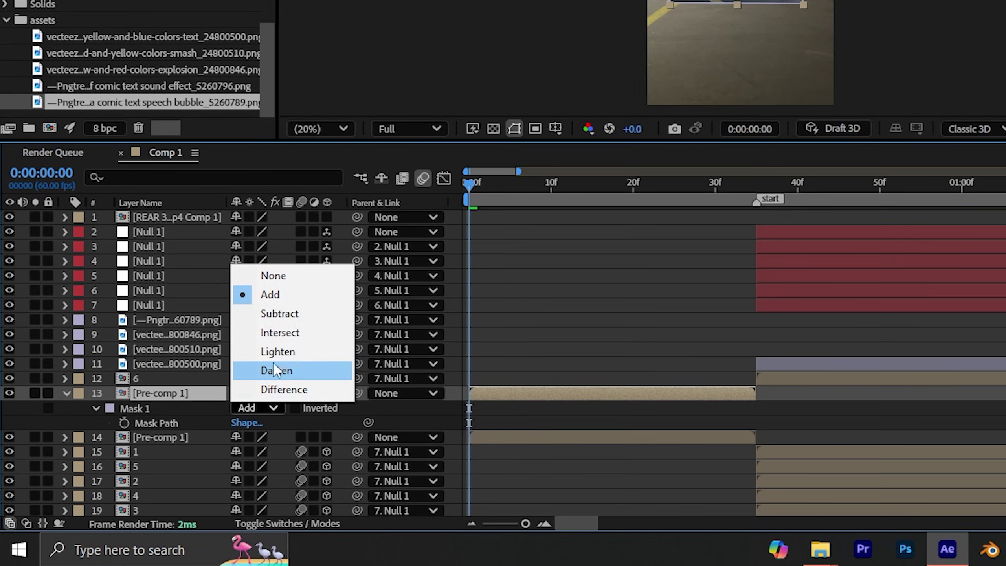
{"action": "left_click", "coordinate": [279, 313]}
Use the lower pre-comp with the Add mask as the track matte for the FRONT clip composition layer
{"action": "key", "text": "ctrl+Down"}
{"action": "key", "text": "m"}
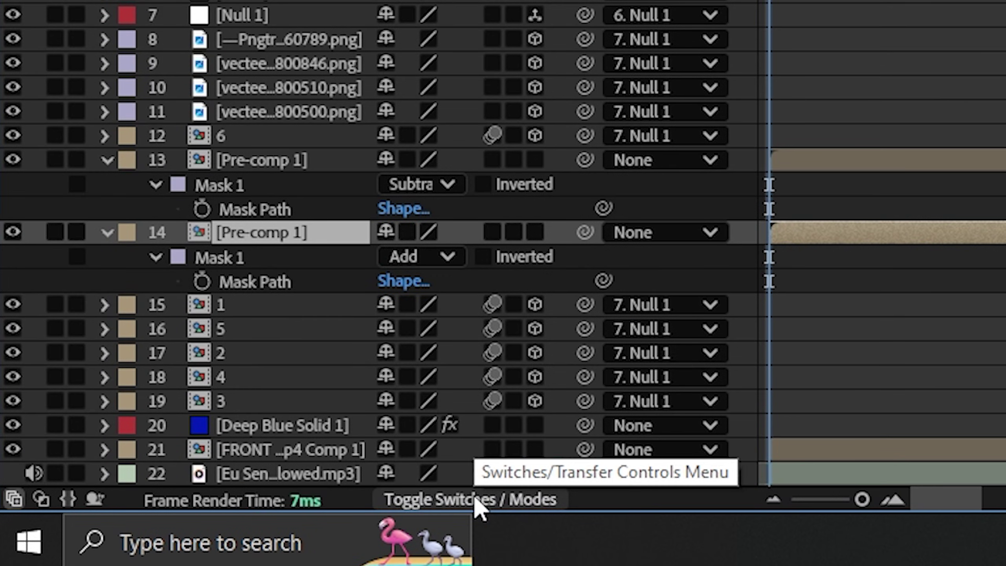
{"action": "left_click", "coordinate": [290, 521]}
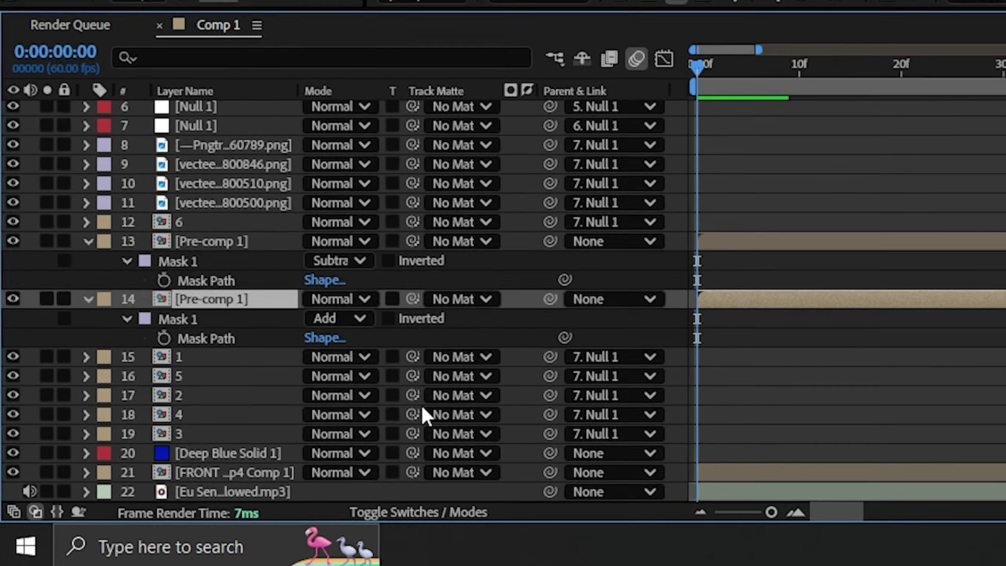
{"action": "left_click", "coordinate": [839, 444]}
{"action": "left_click_drag", "start_coordinate": [369, 482], "coordinate": [201, 330]}
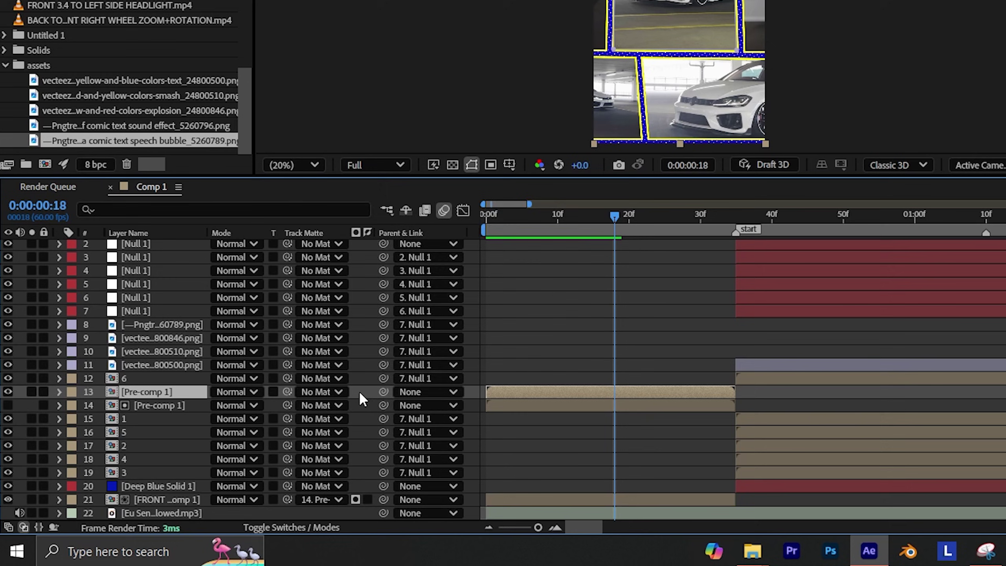
Add a null object above the two pre-comps and make the null and both pre-comps 3D layers
{"action": "right_click", "coordinate": [358, 393]}
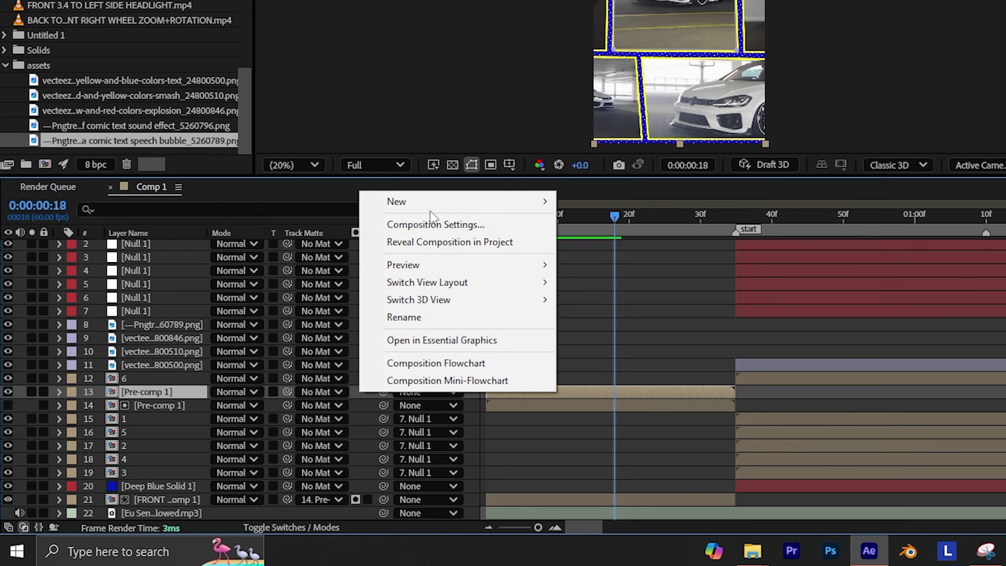
{"action": "mouse_move", "coordinate": [404, 200]}
{"action": "left_click", "coordinate": [620, 292]}
{"action": "left_click", "coordinate": [463, 297]}
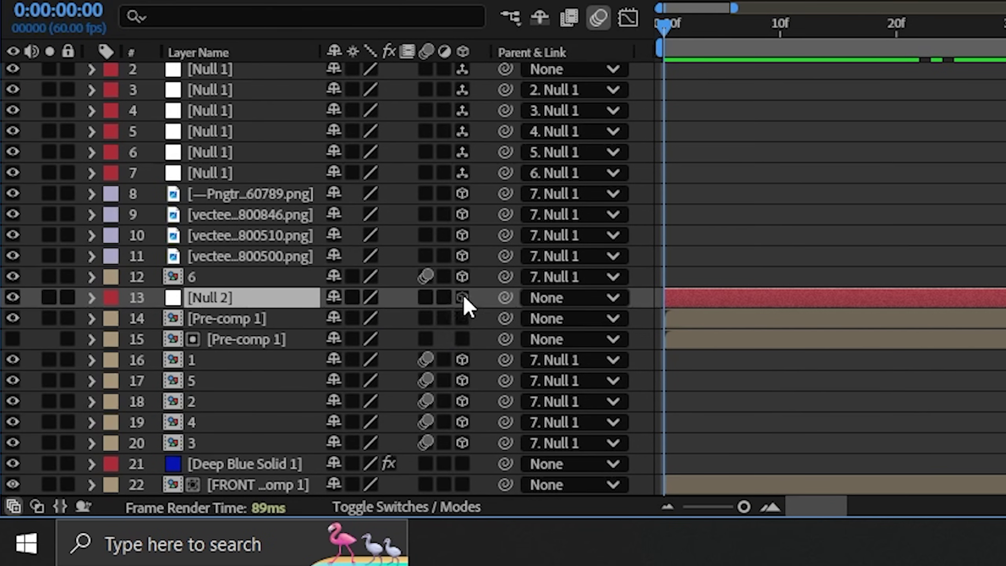
{"action": "left_click", "coordinate": [463, 339]}
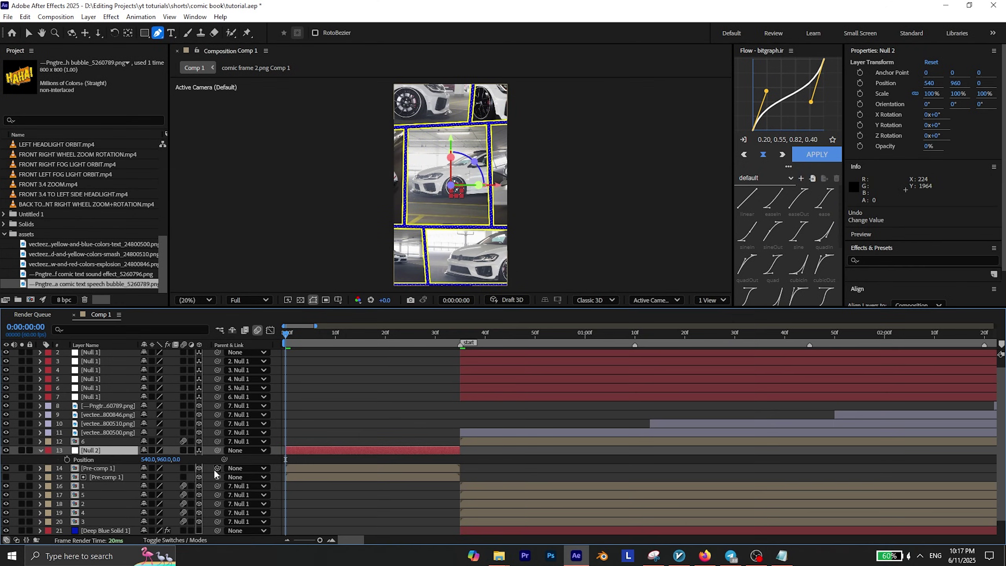
Parent both pre-comp layers to the null directly above them
{"action": "left_click", "coordinate": [99, 470]}
{"action": "left_click", "coordinate": [102, 477], "text": "shift"}
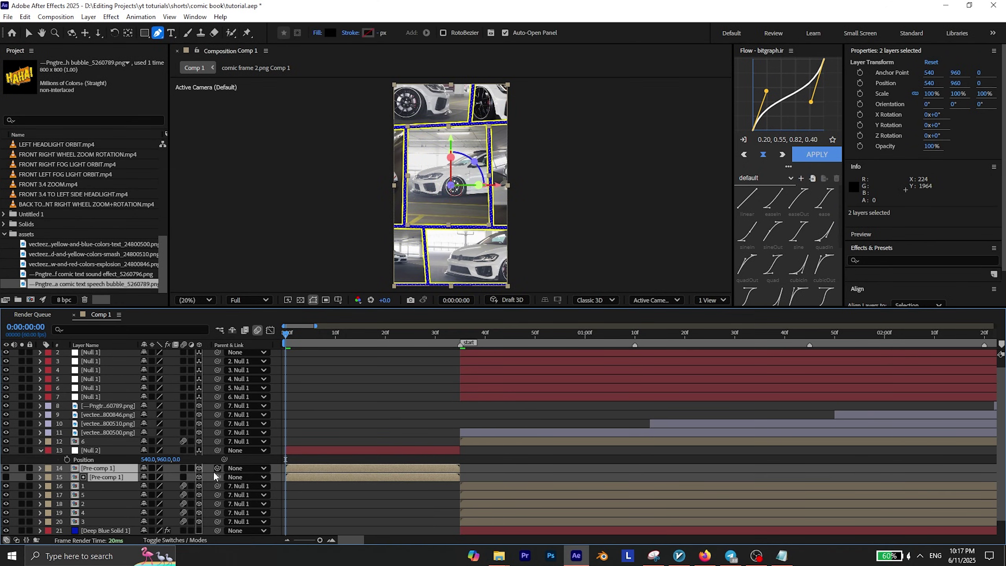
{"action": "left_click_drag", "start_coordinate": [104, 450], "coordinate": [104, 450]}
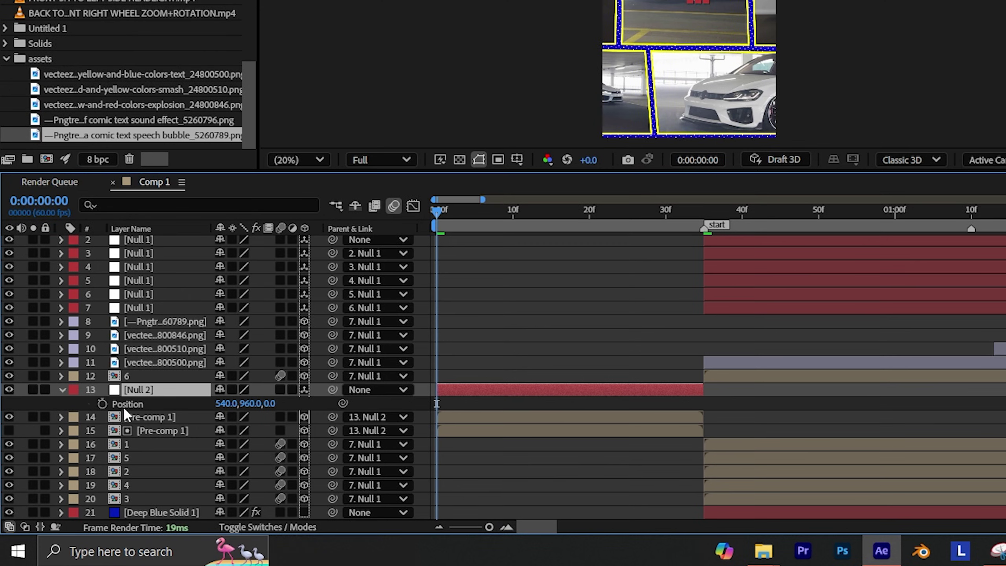
Keyframe the new null's Position from 575, 1055, -827 at frame 0 to 540, 960, 0 at the start marker
{"action": "left_click", "coordinate": [103, 404]}
{"action": "left_click_drag", "start_coordinate": [697, 404], "coordinate": [704, 404]}
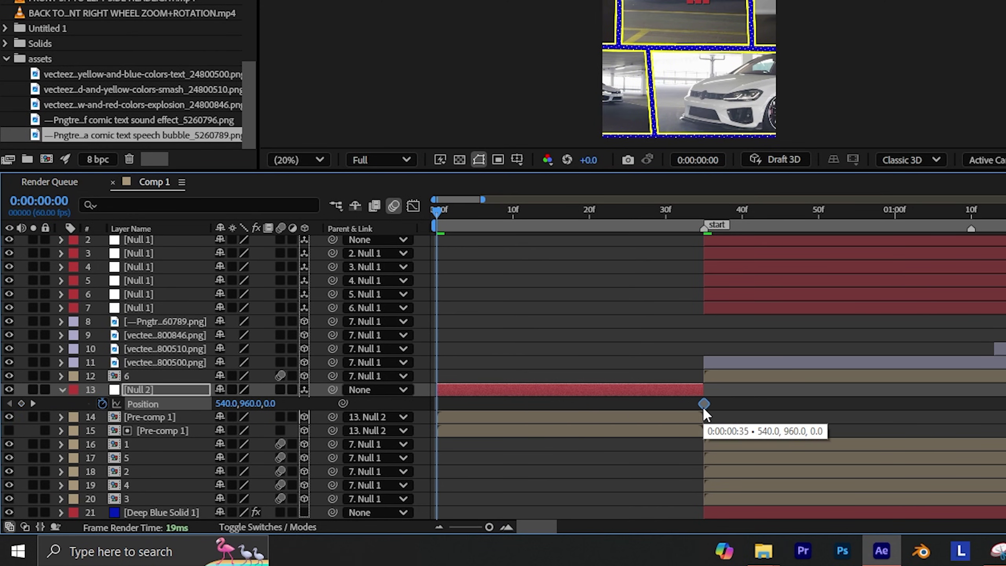
{"action": "left_click_drag", "start_coordinate": [271, 403], "coordinate": [1, 427]}
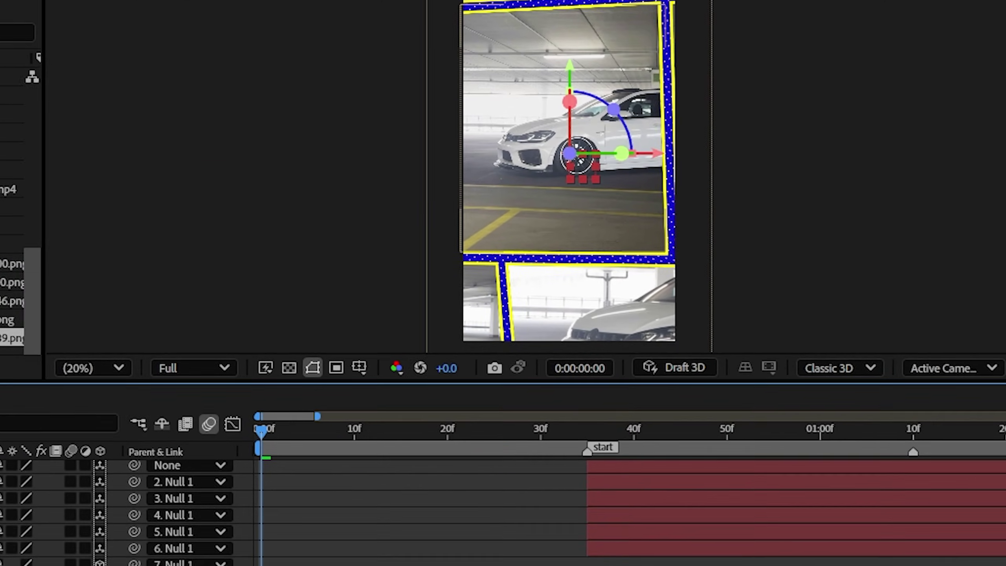
{"action": "left_click_drag", "start_coordinate": [250, 404], "coordinate": [322, 404]}
{"action": "left_click_drag", "start_coordinate": [226, 404], "coordinate": [253, 403]}
{"action": "left_click_drag", "start_coordinate": [185, 460], "coordinate": [7, 460]}
Easy-ease the null's two Position keyframes, shape their speed graph to accelerate sharply toward the start marker, and preview the animation
{"action": "left_click_drag", "start_coordinate": [480, 456], "coordinate": [266, 466]}
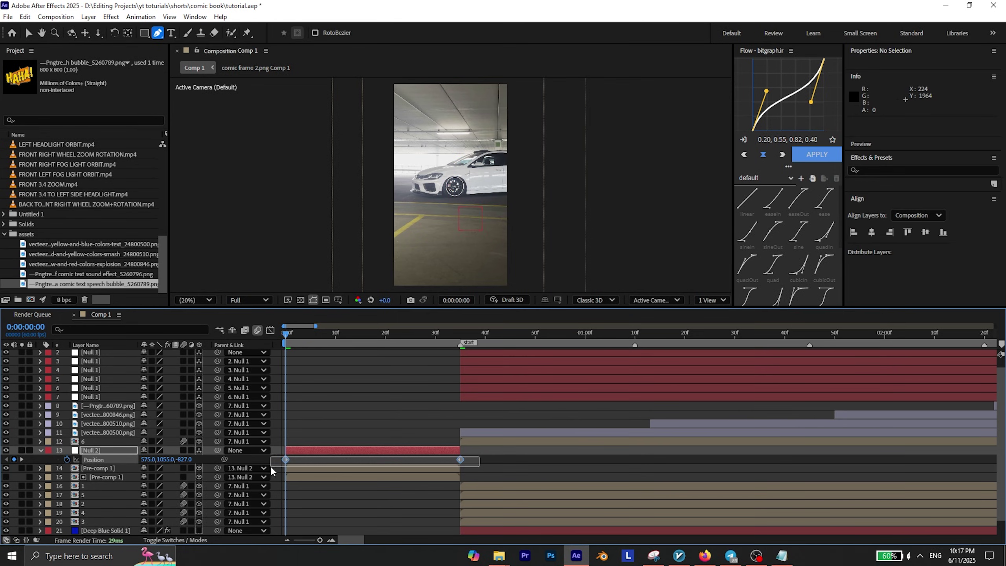
{"action": "key", "text": "F9"}
{"action": "left_click", "coordinate": [270, 331]}
{"action": "left_click_drag", "start_coordinate": [502, 464], "coordinate": [412, 512]}
{"action": "key", "text": "space"}
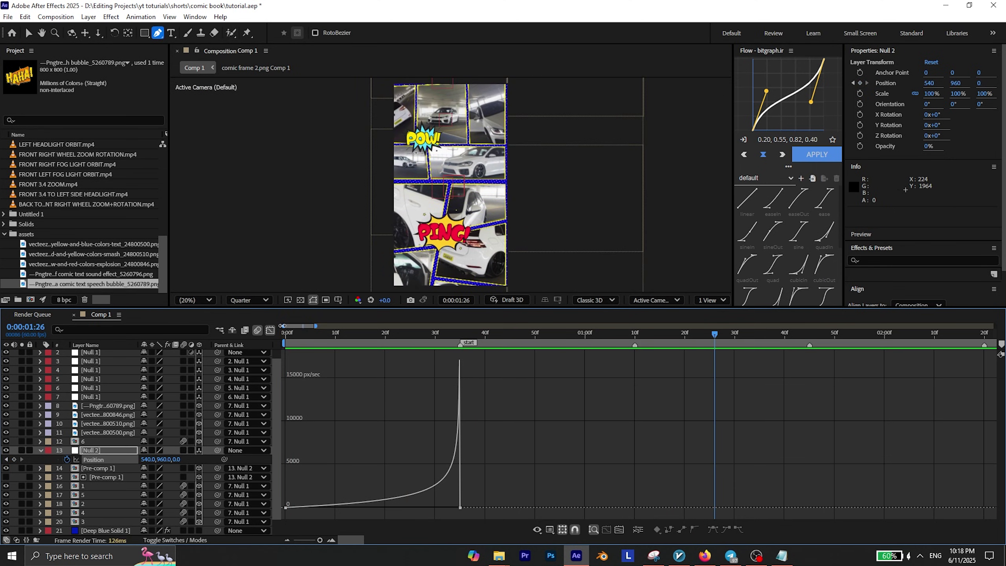
Try to pre-compose layers 8 and 7 and the blue solid beneath them, moving all attributes into the new composition
{"action": "left_click", "coordinate": [270, 330]}
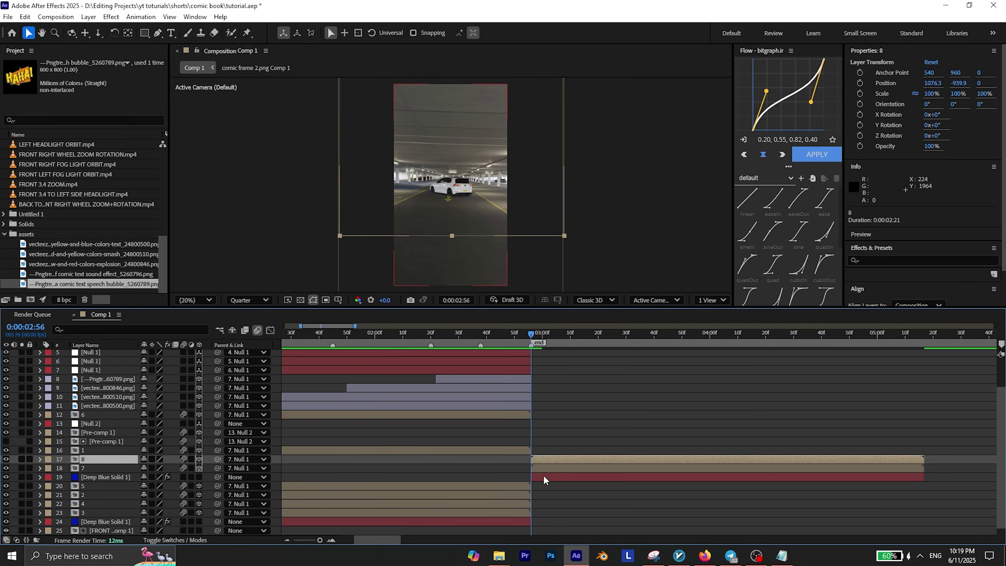
{"action": "right_click", "coordinate": [545, 474]}
{"action": "left_click", "coordinate": [579, 419]}
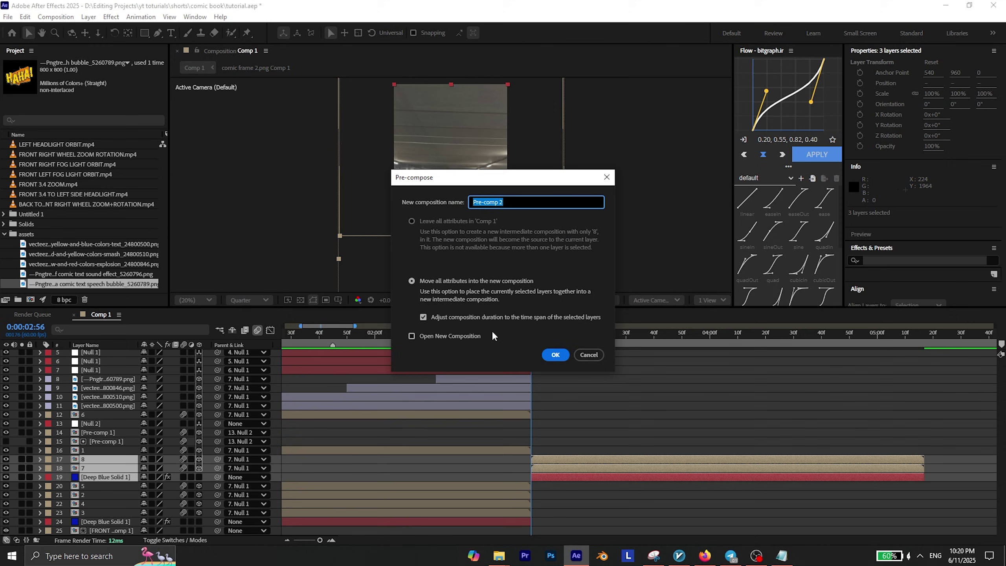
{"action": "left_click", "coordinate": [555, 355]}
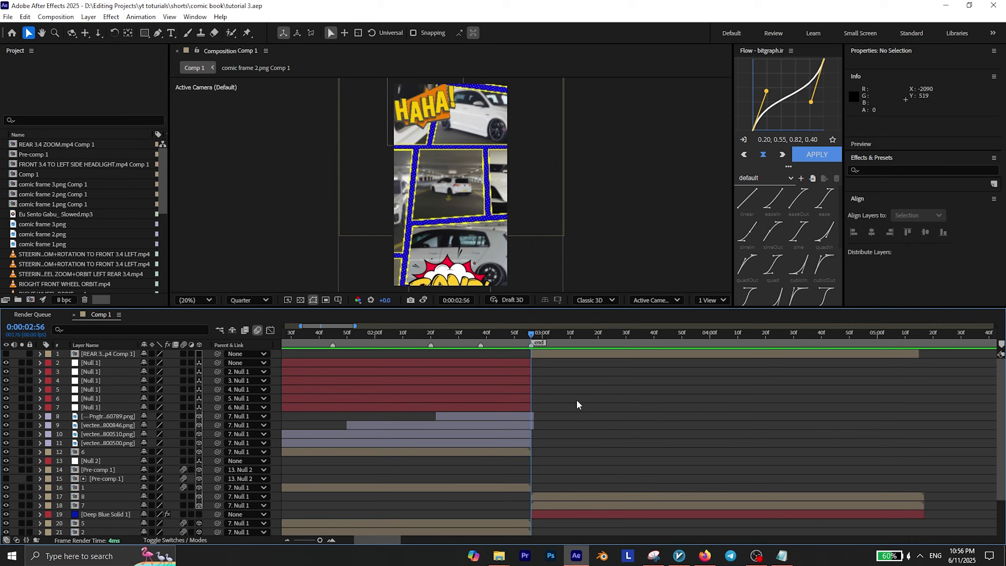
Export the frame at the end marker as a 1080 x 1920 still named frame.png, using the PNG Sequence output format
{"action": "left_click", "coordinate": [55, 16]}
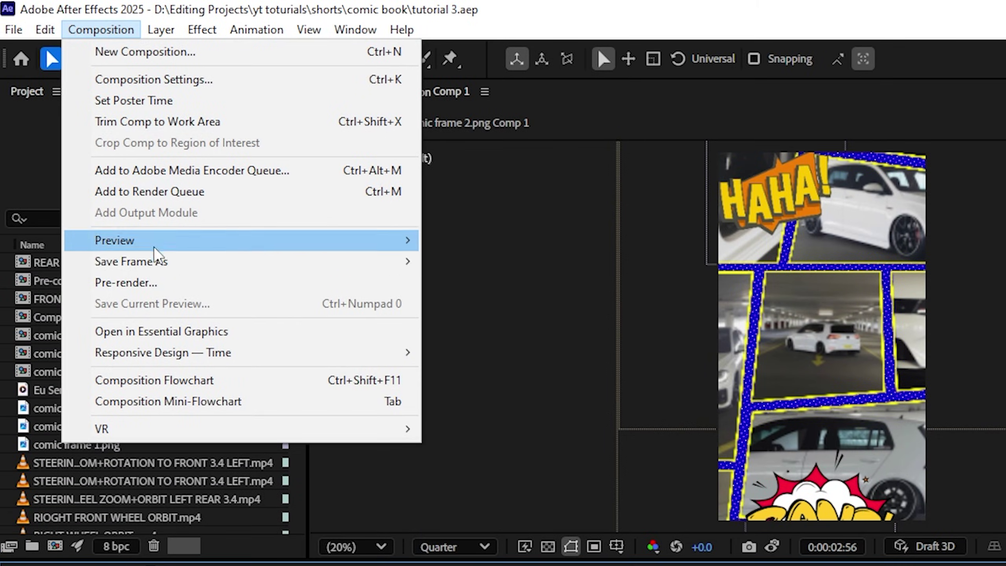
{"action": "mouse_move", "coordinate": [88, 145]}
{"action": "left_click", "coordinate": [483, 268]}
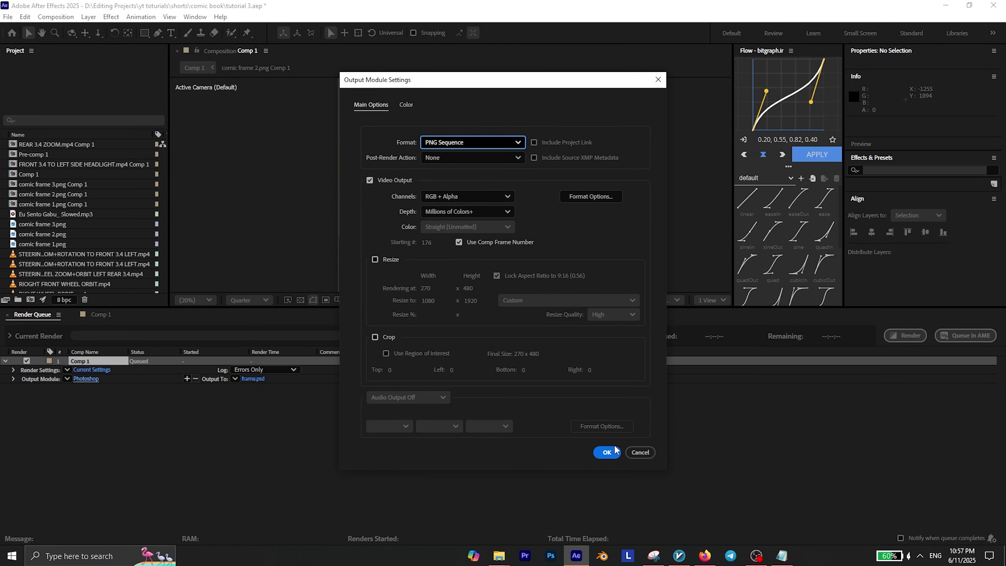
{"action": "left_click", "coordinate": [615, 451]}
{"action": "left_click", "coordinate": [92, 369]}
{"action": "left_click", "coordinate": [612, 412]}
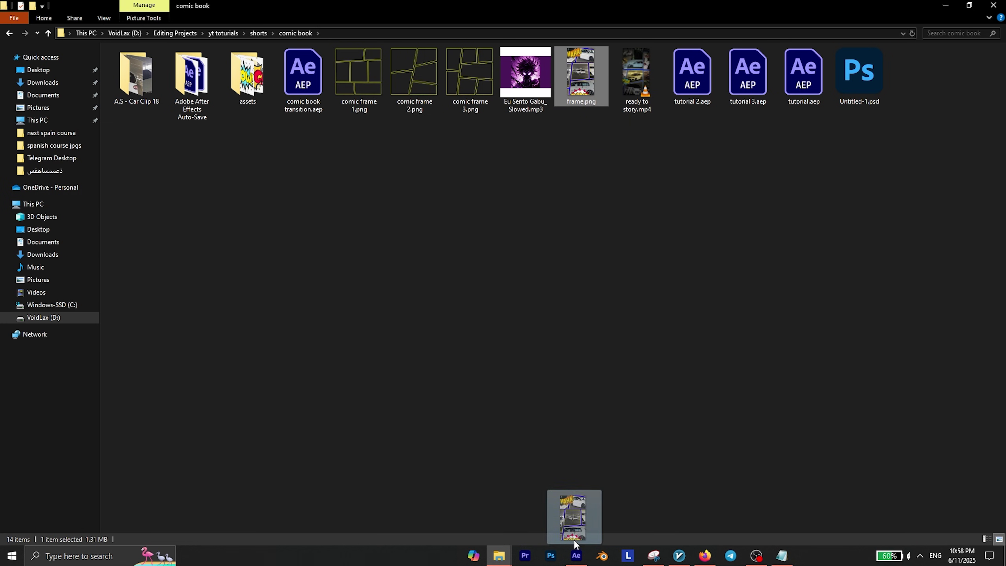
Bring frame.png from File Explorer into the After Effects composition and trace a closed four-point mask along its centre panel's inner edges
{"action": "left_click_drag", "start_coordinate": [576, 544], "coordinate": [569, 410]}
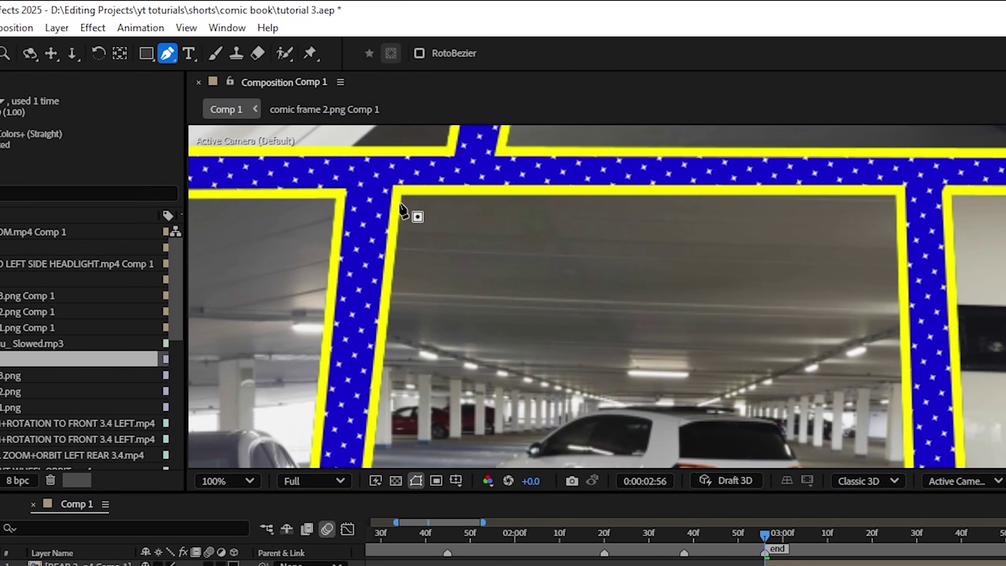
{"action": "left_click", "coordinate": [485, 195]}
{"action": "left_click", "coordinate": [978, 195]}
{"action": "left_click_drag", "start_coordinate": [779, 435], "coordinate": [791, 36]}
{"action": "left_click", "coordinate": [781, 323]}
{"action": "left_click_drag", "start_coordinate": [283, 280], "coordinate": [312, 563]}
{"action": "left_click", "coordinate": [301, 155]}
Set the frame.png mask to Subtract and move the layer to the top of the layer stack
{"action": "left_click", "coordinate": [438, 429]}
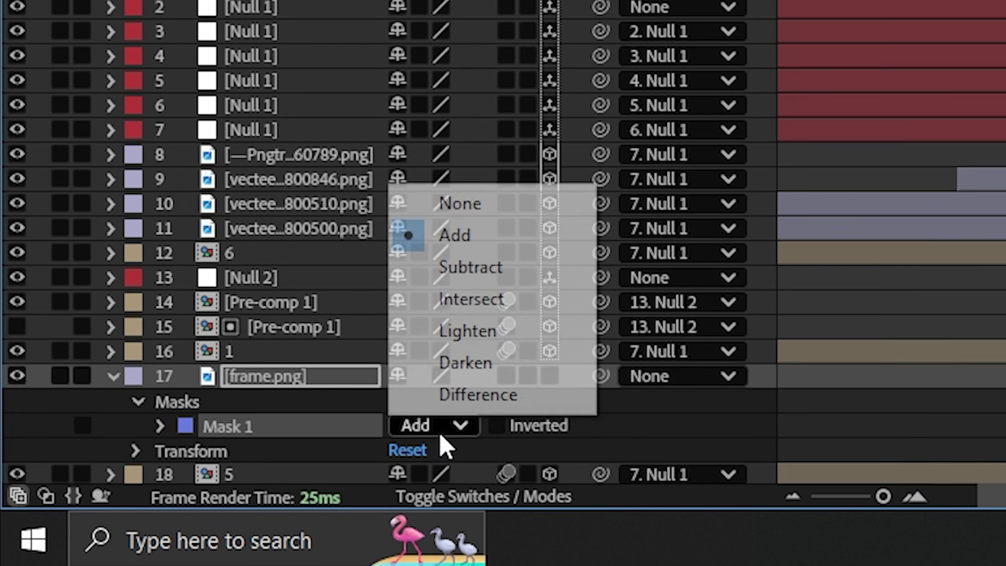
{"action": "left_click", "coordinate": [479, 273]}
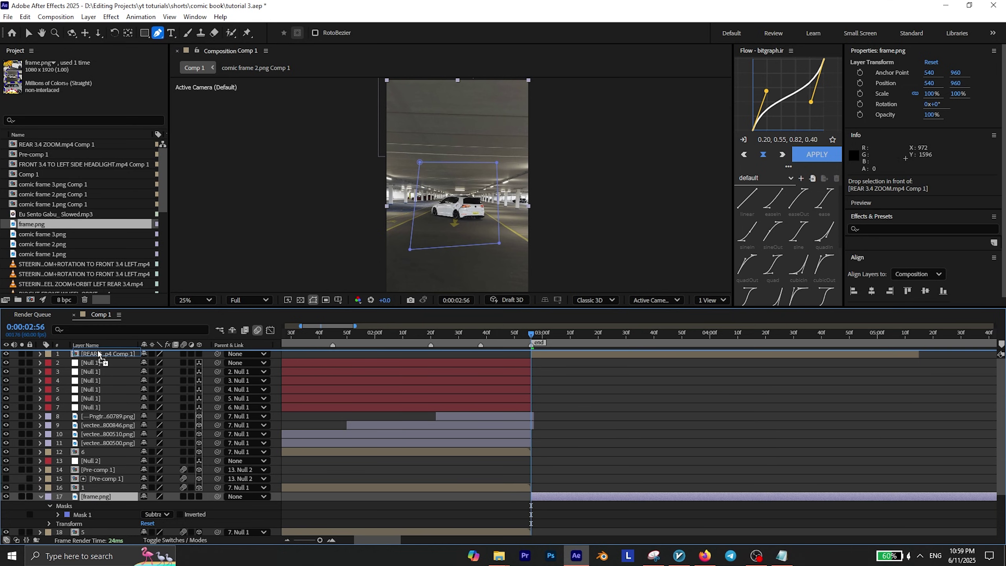
{"action": "left_click_drag", "start_coordinate": [98, 349], "coordinate": [99, 351]}
Add a null object above frame.png, make both layers 3D and parent frame.png to the null
{"action": "right_click", "coordinate": [179, 353]}
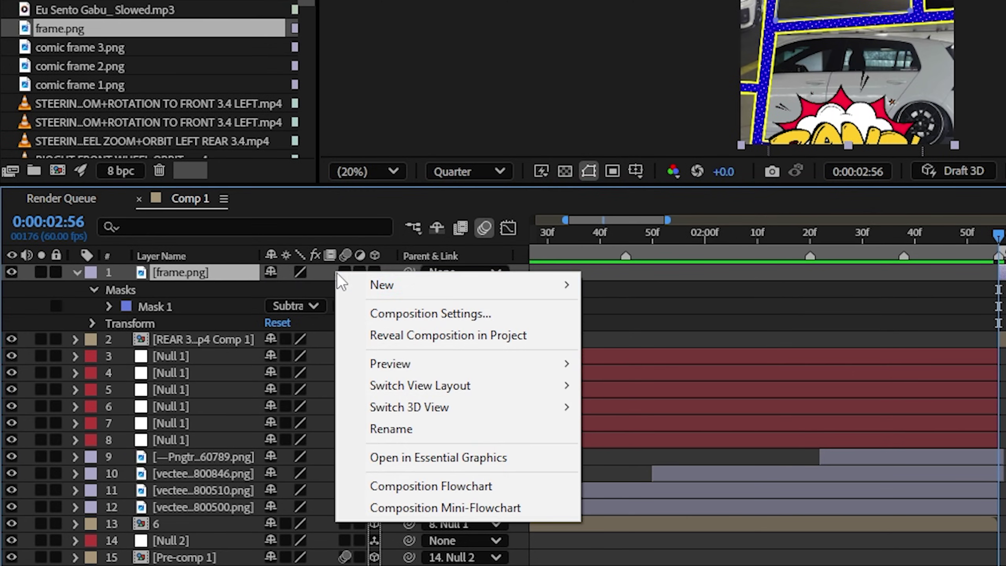
{"action": "mouse_move", "coordinate": [203, 358]}
{"action": "left_click", "coordinate": [365, 426]}
{"action": "left_click", "coordinate": [375, 289]}
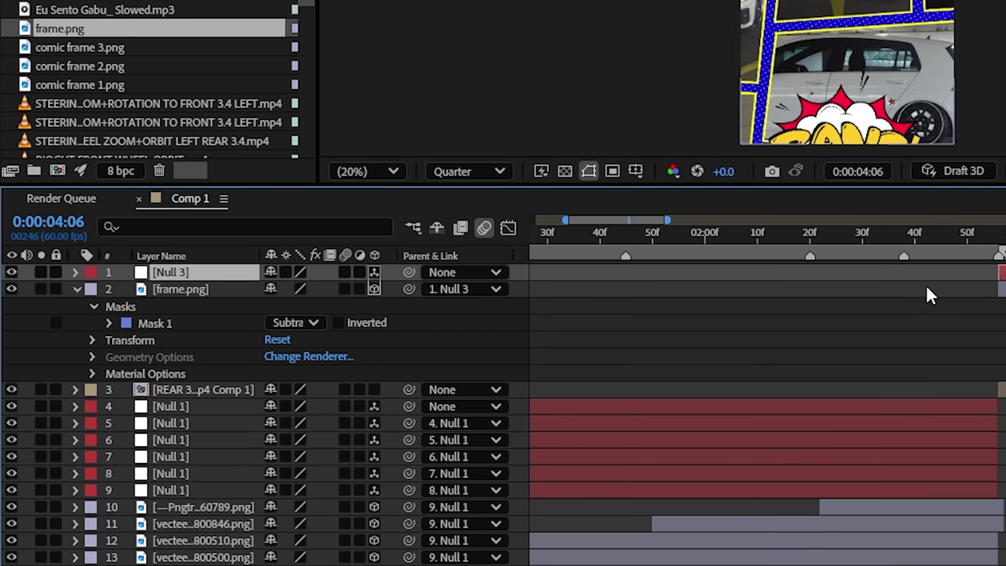
Keyframe the new null's Position from 540, 960, 0 at the end marker to a zoomed-in position past the frame at 0:00:03:26
{"action": "left_click_drag", "start_coordinate": [1004, 239], "coordinate": [1000, 240]}
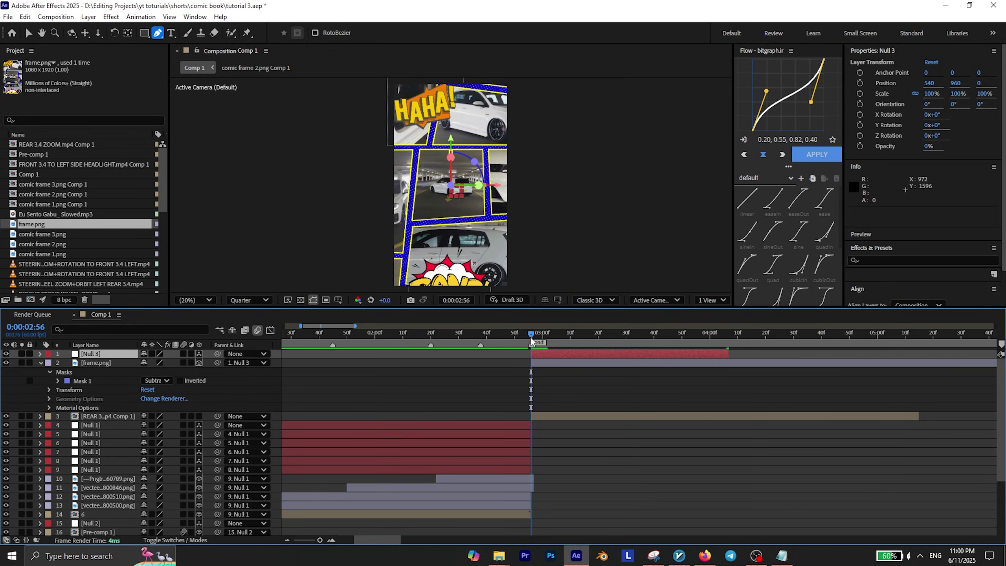
{"action": "key", "text": "alt+shift+p"}
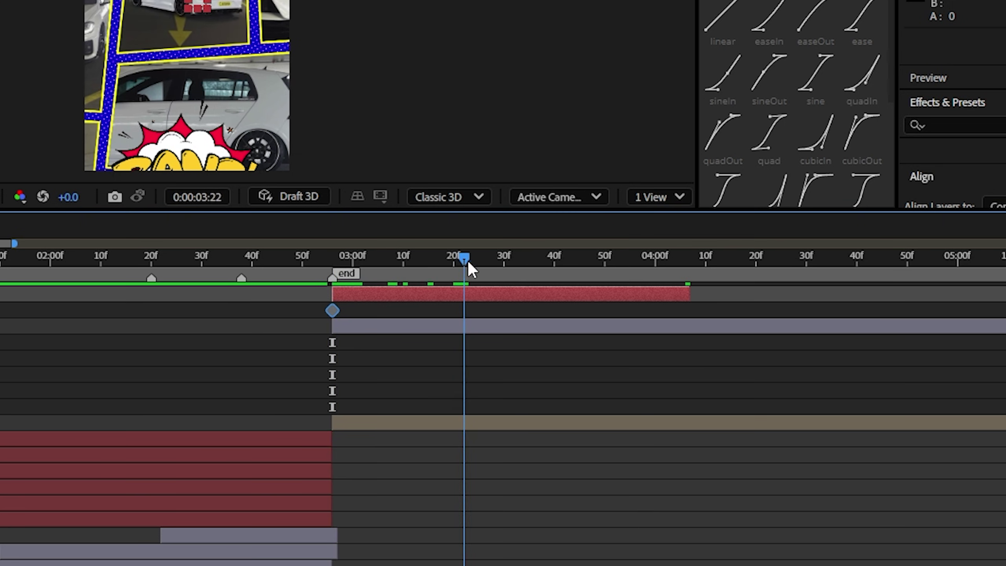
{"action": "left_click_drag", "start_coordinate": [467, 262], "coordinate": [488, 264]}
{"action": "mouse_move", "coordinate": [177, 363]}
{"action": "left_mouse_down"}
{"action": "mouse_move", "coordinate": [158, 364]}
{"action": "mouse_move", "coordinate": [186, 363]}
{"action": "left_mouse_up"}
{"action": "mouse_move", "coordinate": [149, 364]}
{"action": "left_mouse_down"}
{"action": "mouse_move", "coordinate": [168, 364]}
{"action": "mouse_move", "coordinate": [142, 365]}
{"action": "left_mouse_up"}
{"action": "left_click_drag", "start_coordinate": [32, 379], "coordinate": [25, 379]}
Easy-ease the null's two Position keyframes, reshape their speed graph, and preview the whole animation from the beginning
{"action": "left_click_drag", "start_coordinate": [628, 362], "coordinate": [498, 372]}
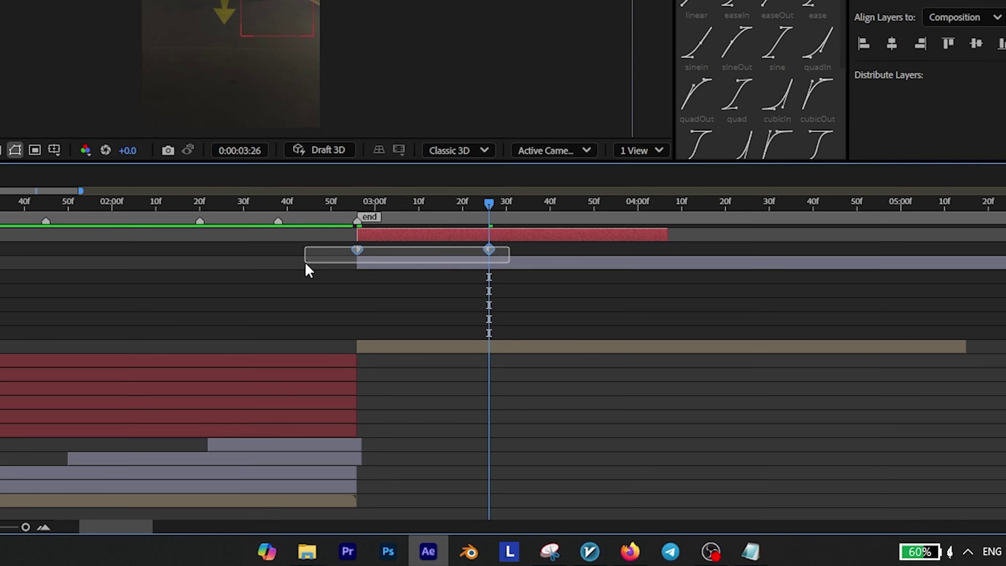
{"action": "key", "text": "F9"}
{"action": "left_click", "coordinate": [270, 330]}
{"action": "left_click_drag", "start_coordinate": [561, 488], "coordinate": [532, 514]}
{"action": "left_click_drag", "start_coordinate": [372, 477], "coordinate": [416, 482]}
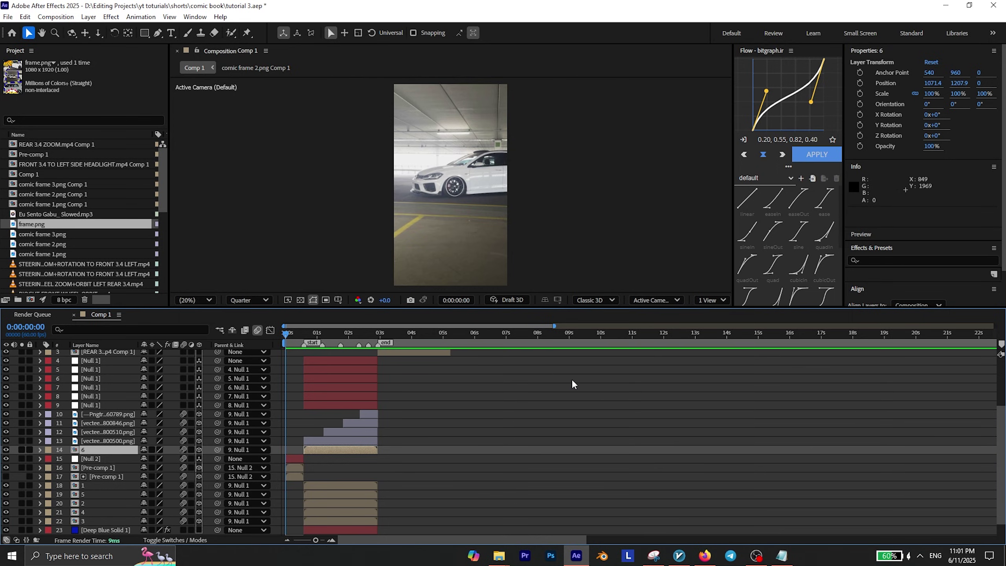
{"action": "key", "text": "space"}
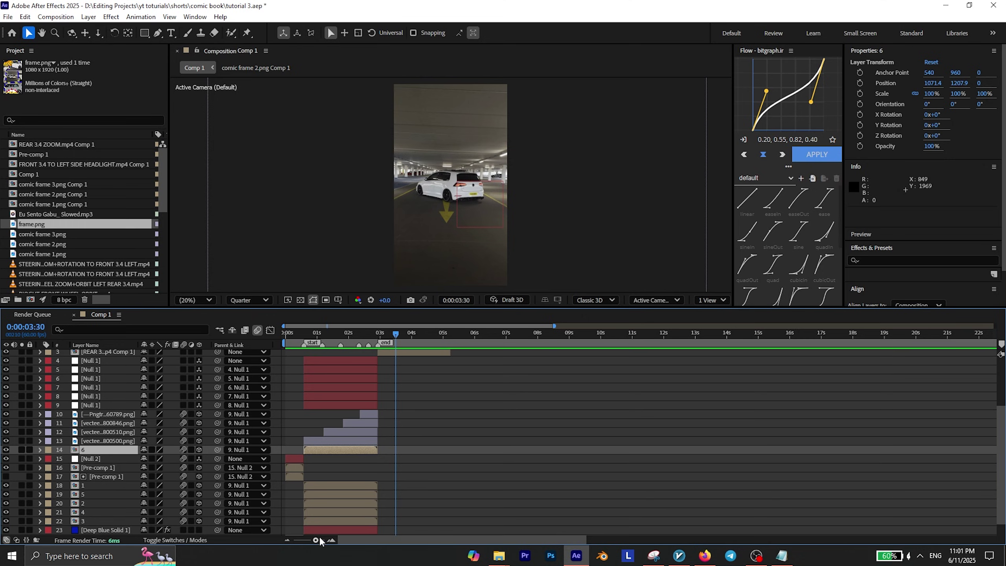
Add an adjustment layer at the top of the composition
{"action": "right_click", "coordinate": [239, 260]}
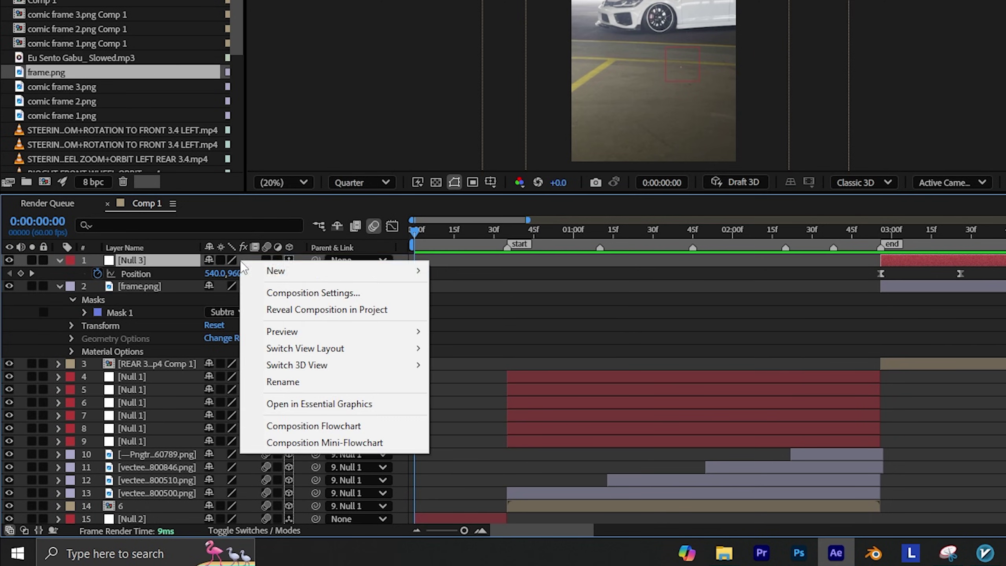
{"action": "mouse_move", "coordinate": [337, 271]}
{"action": "left_click", "coordinate": [496, 396]}
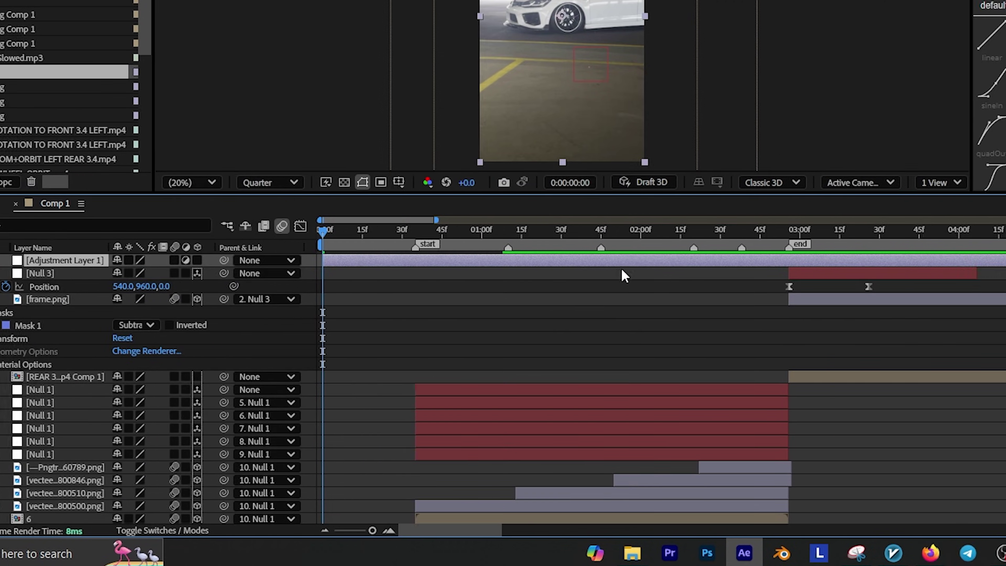
Apply CC Vignette to the adjustment layer with Amount 111 and Angle of View 50
{"action": "key", "text": "ctrl+space"}
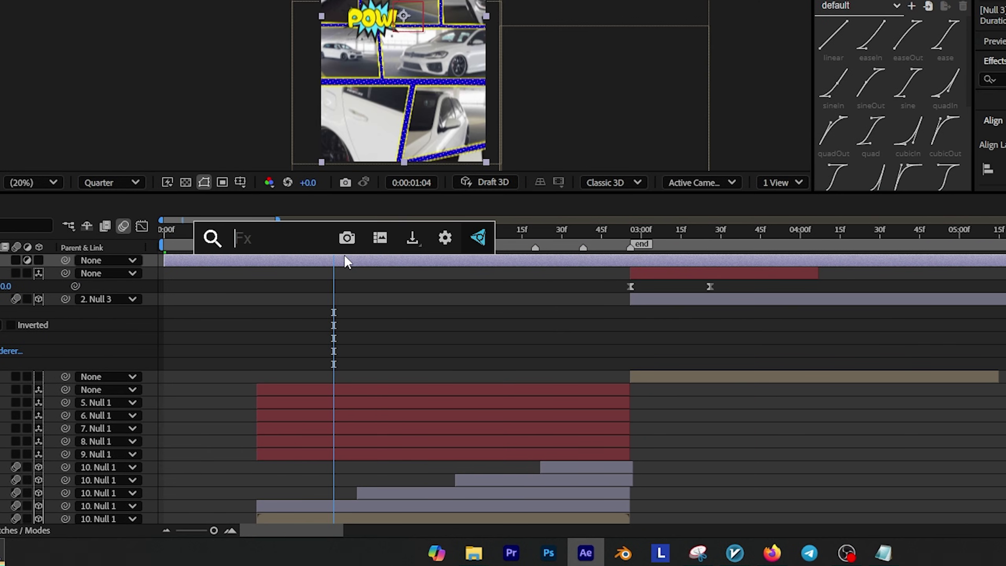
{"action": "type", "text": "CC V"}
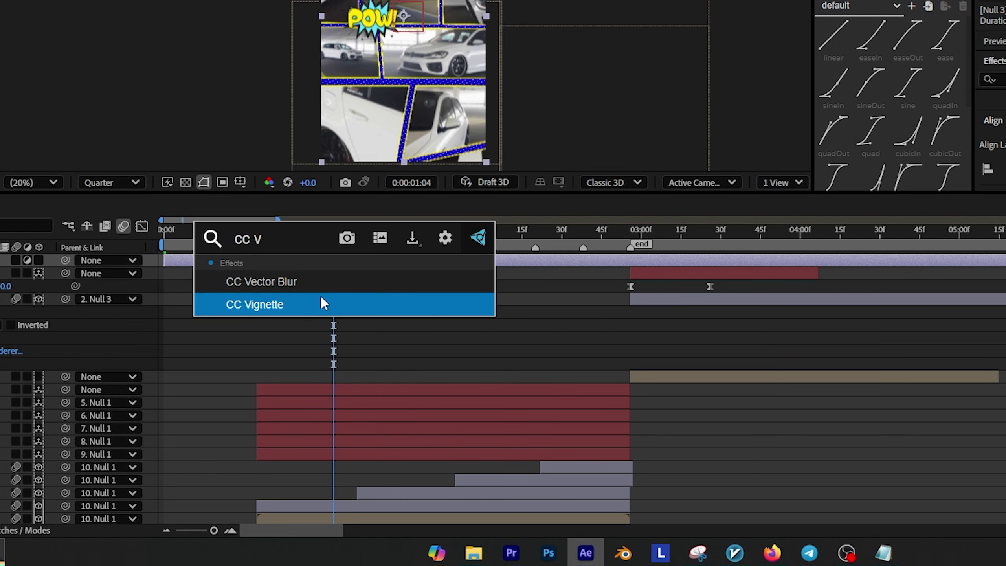
{"action": "left_click", "coordinate": [322, 300]}
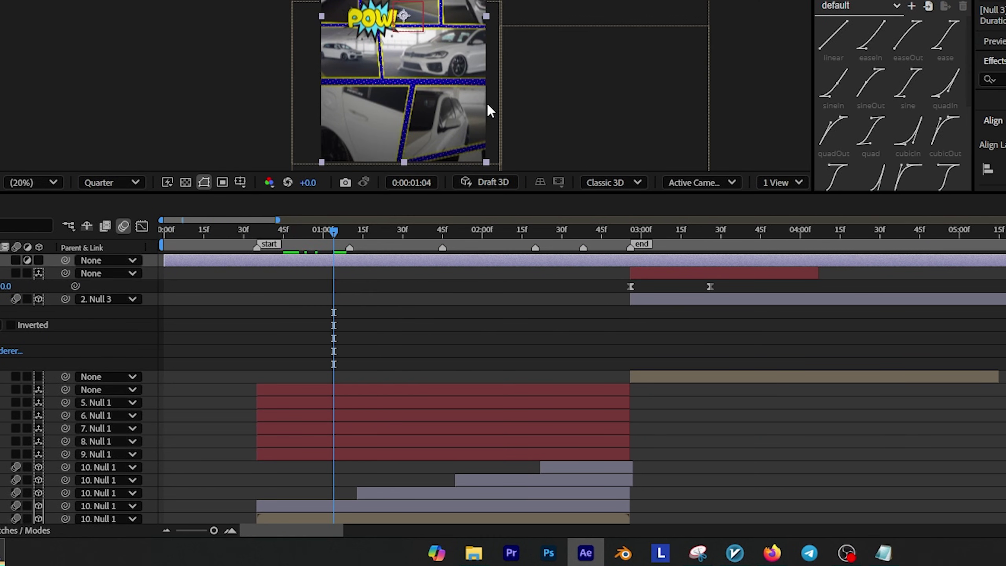
{"action": "type", "text": "50"}
{"action": "key", "text": "Return"}
{"action": "left_click_drag", "start_coordinate": [185, 147], "coordinate": [198, 148]}
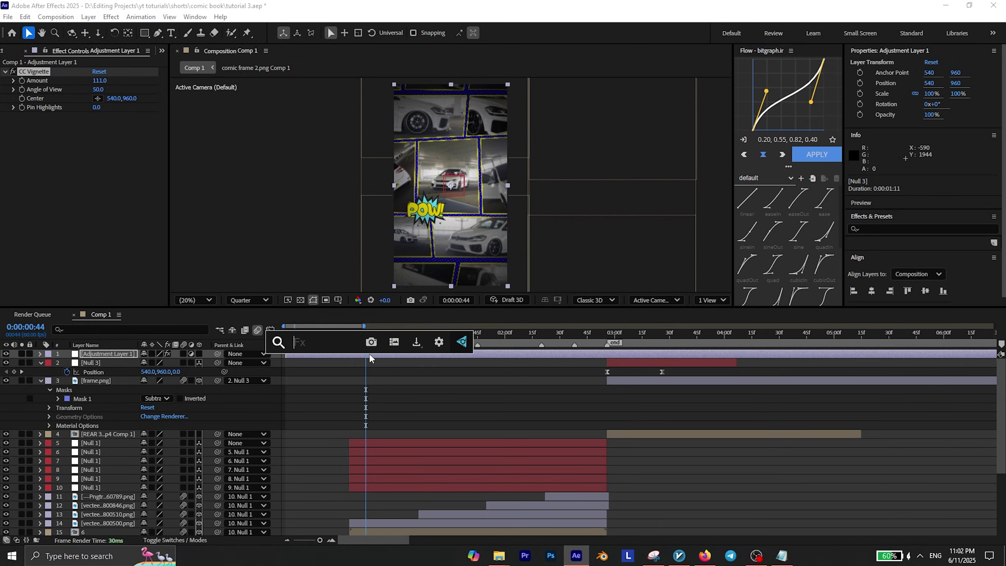
Apply the Warp effect to the adjustment layer with the FishEye style and a Bend of 30
{"action": "type", "text": "war"}
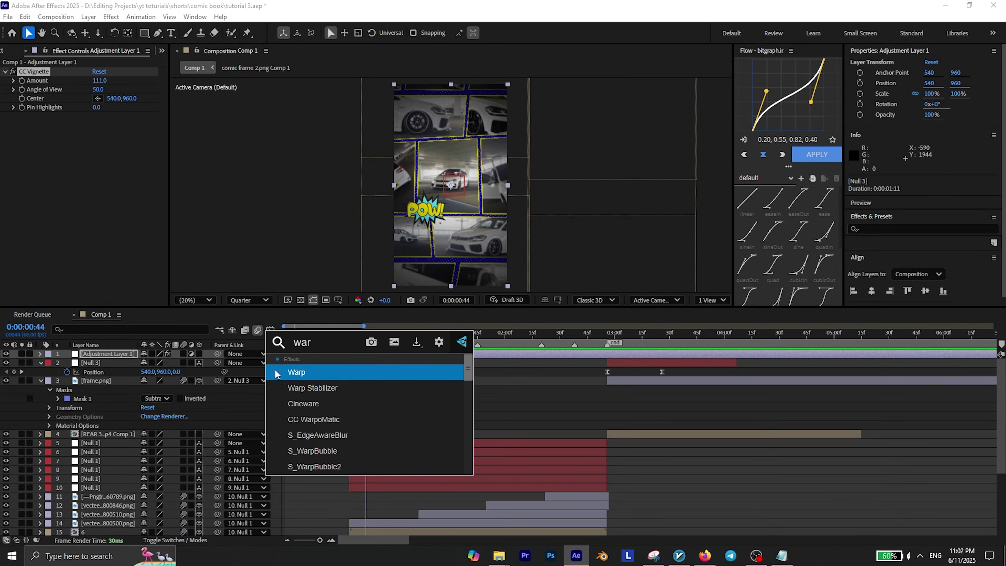
{"action": "left_click", "coordinate": [276, 373]}
{"action": "left_click", "coordinate": [119, 124]}
{"action": "left_click", "coordinate": [229, 436]}
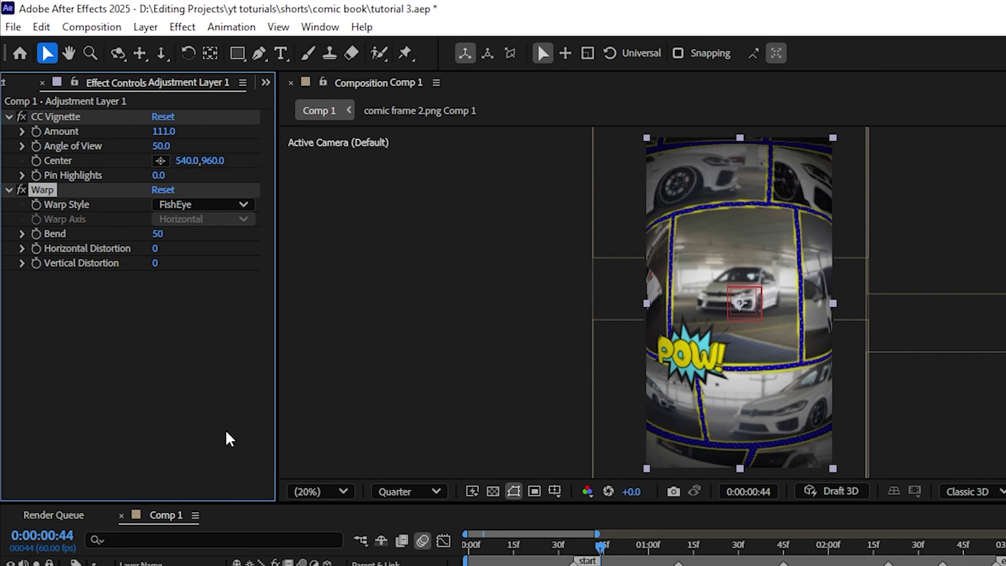
{"action": "left_click_drag", "start_coordinate": [158, 234], "coordinate": [137, 234]}
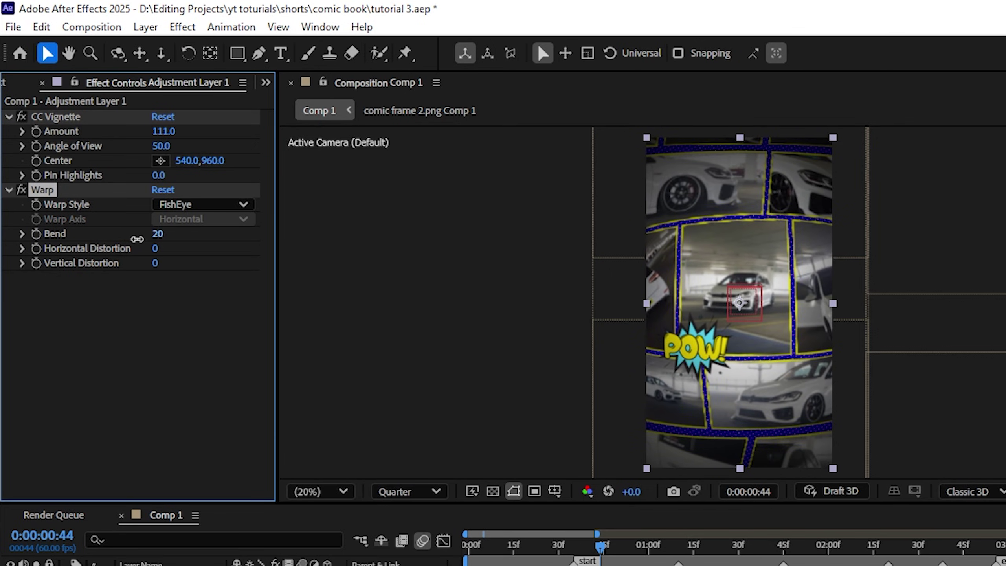
Keyframe CC Vignette Amount and Warp Bend from 0 at frame 0 to 111 and 30 at the start marker
{"action": "left_click", "coordinate": [697, 546]}
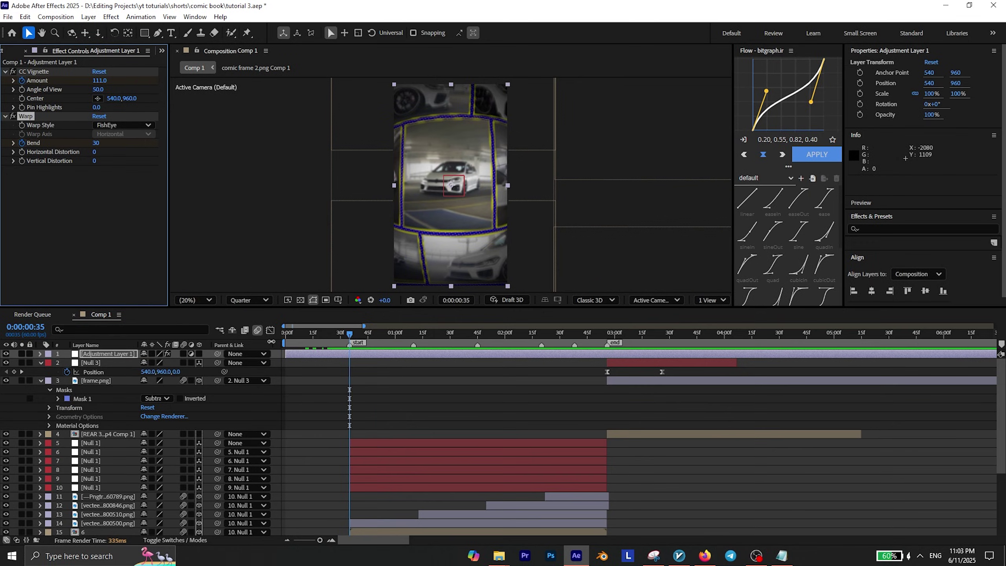
{"action": "key", "text": "u"}
{"action": "key", "text": "Home"}
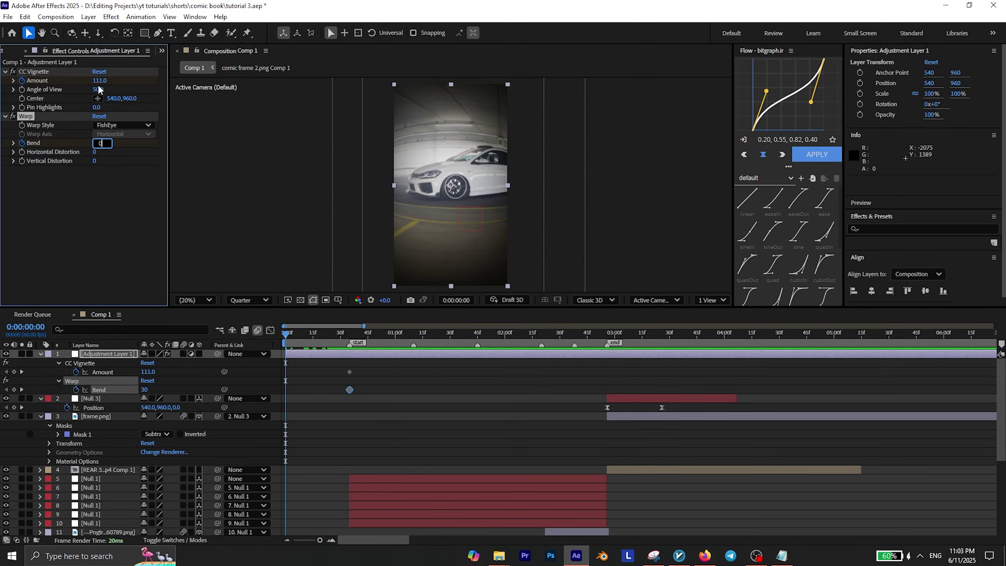
{"action": "left_click", "coordinate": [388, 384]}
Easy-ease the adjustment layer's Amount and Bend keyframes and reshape their speed curves
{"action": "left_click_drag", "start_coordinate": [381, 365], "coordinate": [260, 408]}
{"action": "key", "text": "F9"}
{"action": "left_click", "coordinate": [270, 330]}
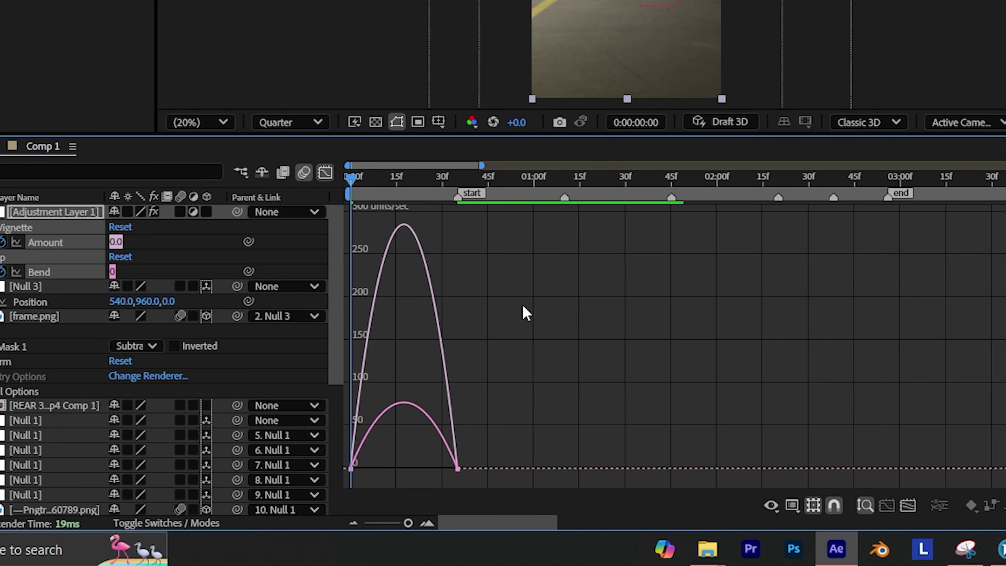
{"action": "left_click_drag", "start_coordinate": [366, 487], "coordinate": [337, 511]}
{"action": "left_click_drag", "start_coordinate": [439, 464], "coordinate": [459, 464]}
{"action": "left_click", "coordinate": [369, 463]}
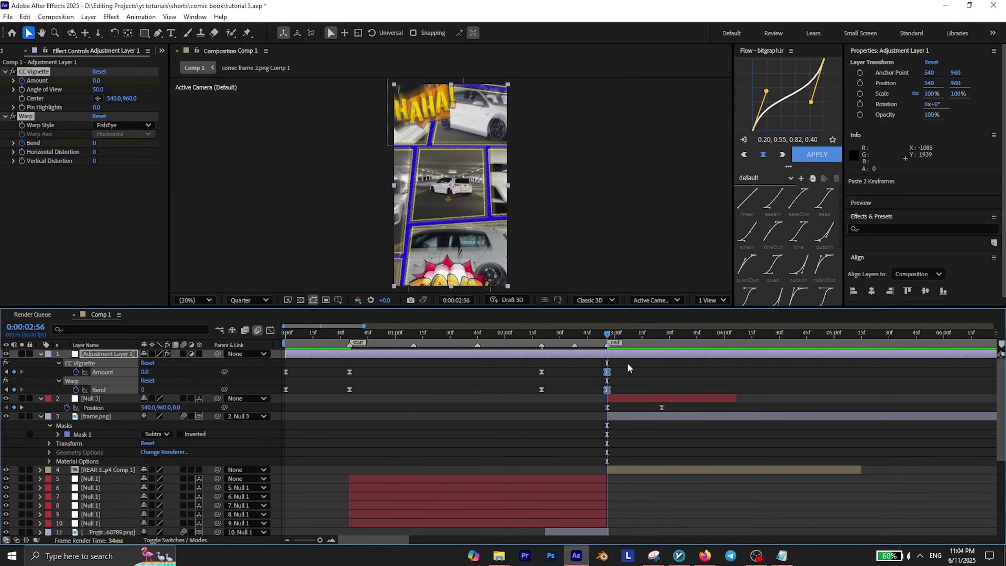
{"action": "left_click", "coordinate": [270, 329]}
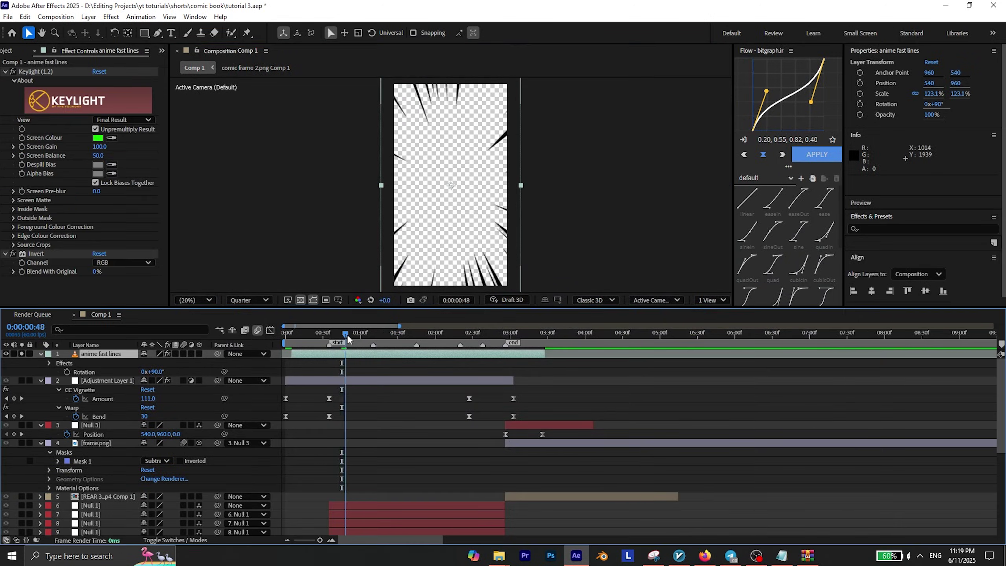
Keyframe the anime fast lines layer's Opacity from 0% at 0:00:25 to 100% at the start marker, holding 100% near the end marker
{"action": "left_click_drag", "start_coordinate": [358, 336], "coordinate": [364, 336]}
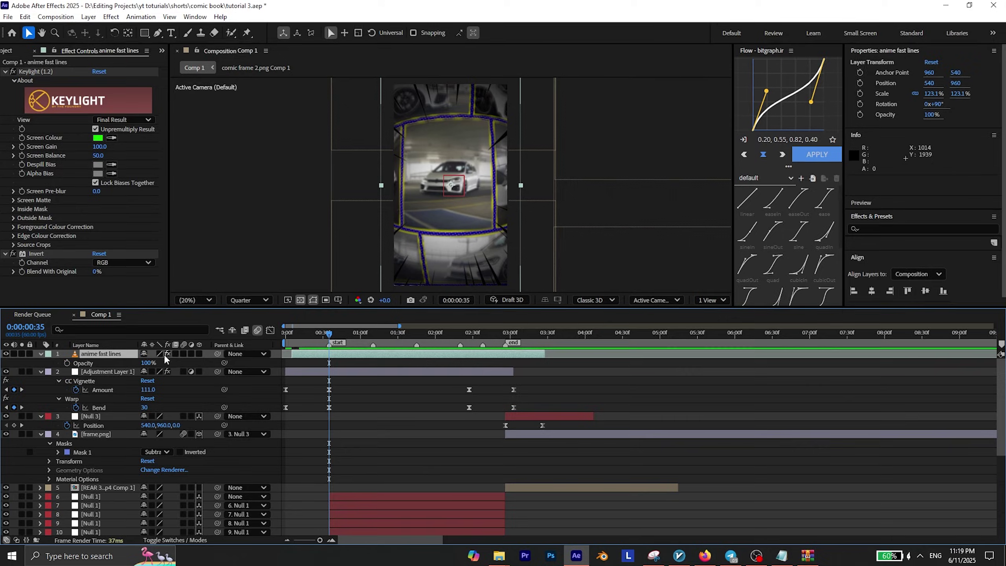
{"action": "left_click", "coordinate": [71, 364]}
{"action": "key", "text": "shift+Page_Up"}
{"action": "left_click", "coordinate": [151, 359]}
{"action": "type", "text": "00"}
{"action": "key", "text": "Return"}
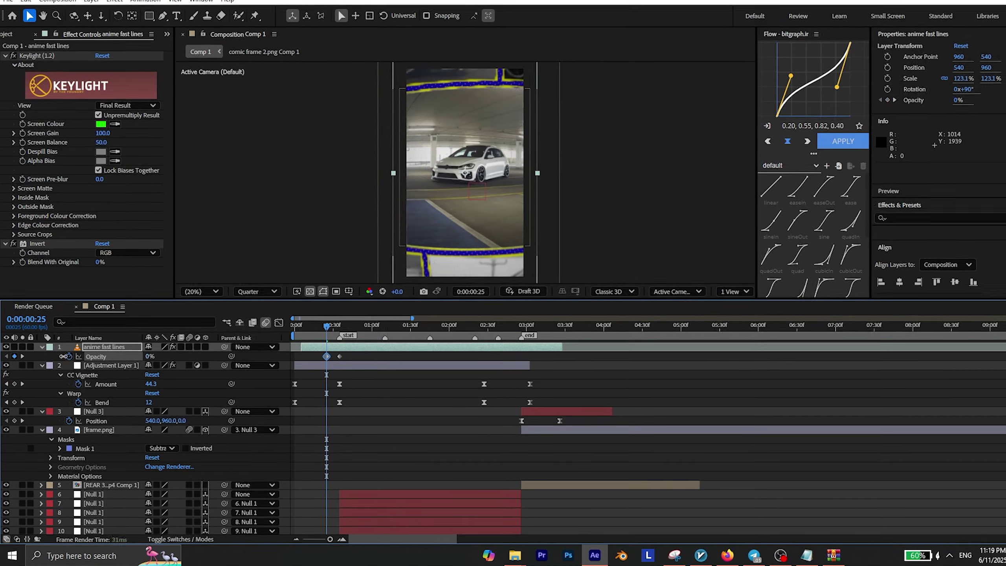
{"action": "left_click_drag", "start_coordinate": [328, 326], "coordinate": [525, 325]}
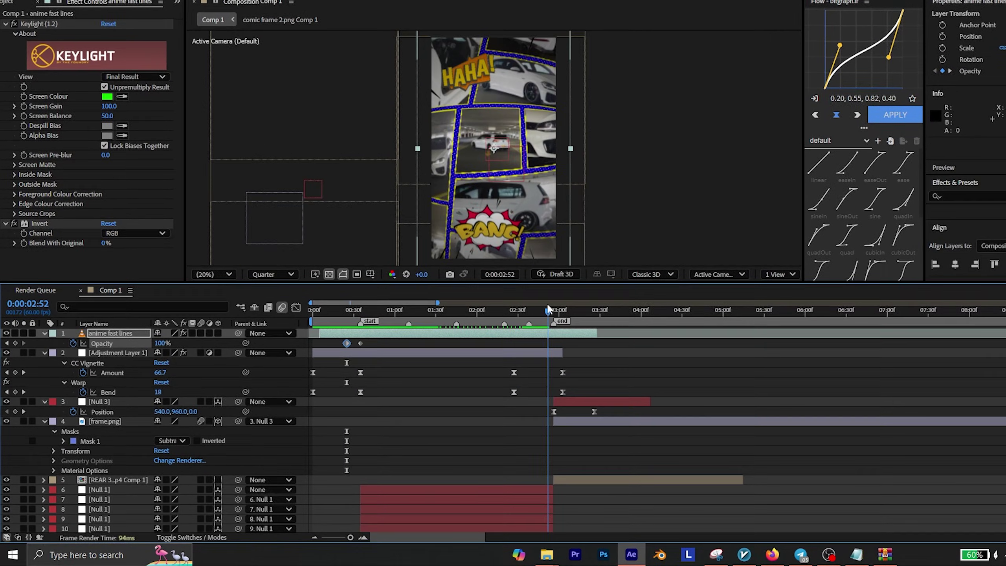
{"action": "left_click", "coordinate": [14, 353]}
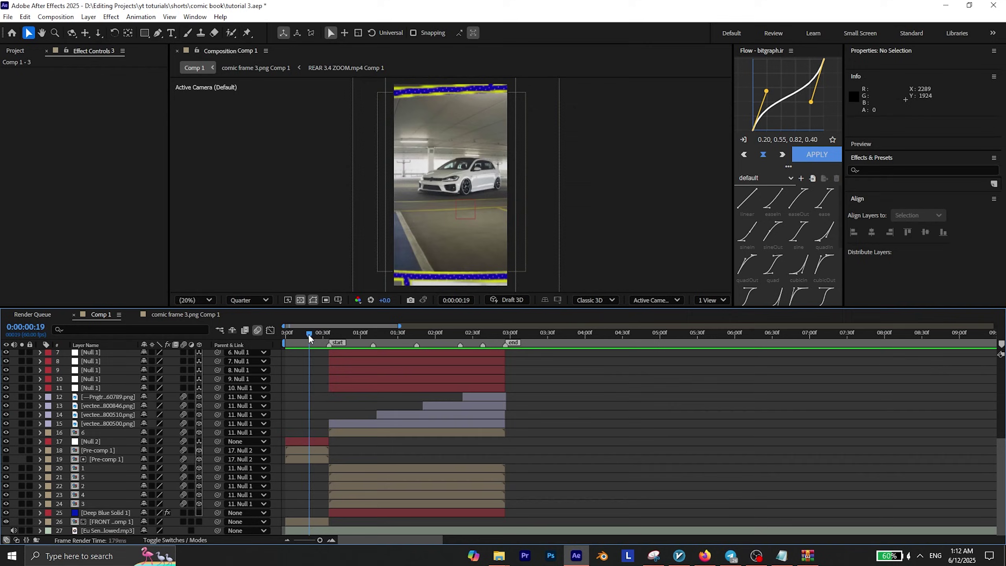
Open the comic frame 3 comp and apply Cartoon to its bottom clip with Detail Threshold 5, edge Threshold 2, Width 3 and Softness 0
{"action": "left_click", "coordinate": [360, 510]}
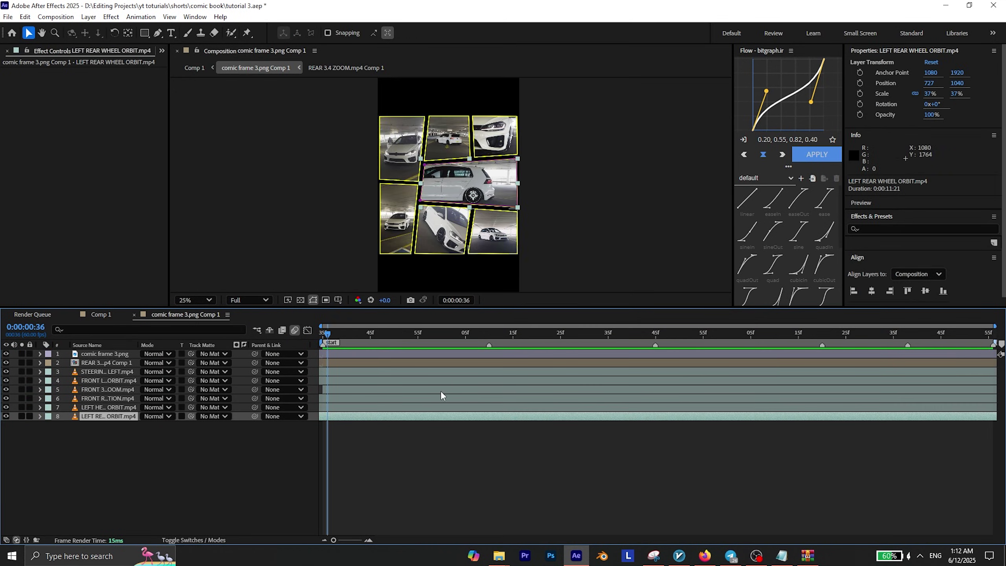
{"action": "key", "text": "ctrl+space"}
{"action": "type", "text": "cart"}
{"action": "key", "text": "Return"}
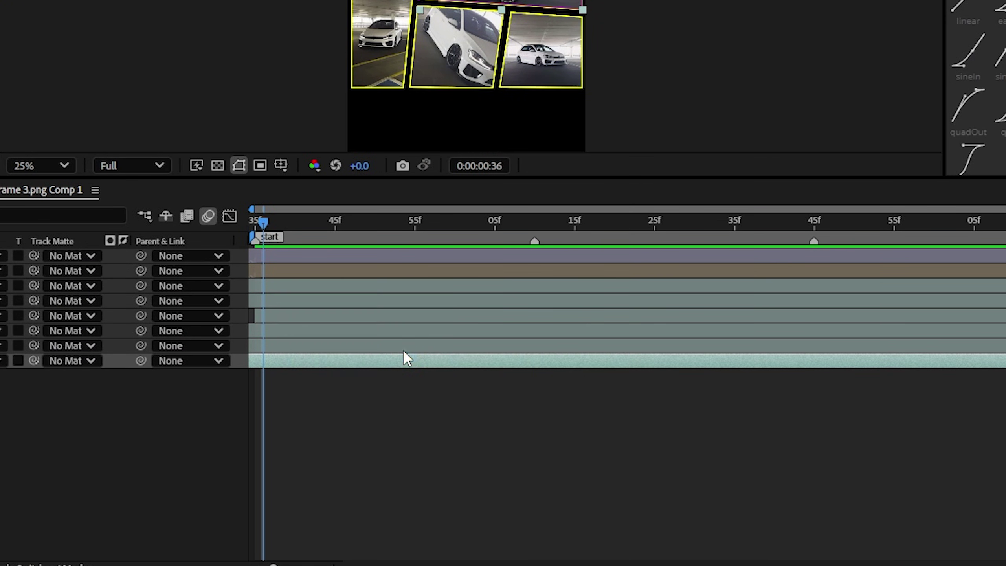
{"action": "left_click", "coordinate": [182, 144]}
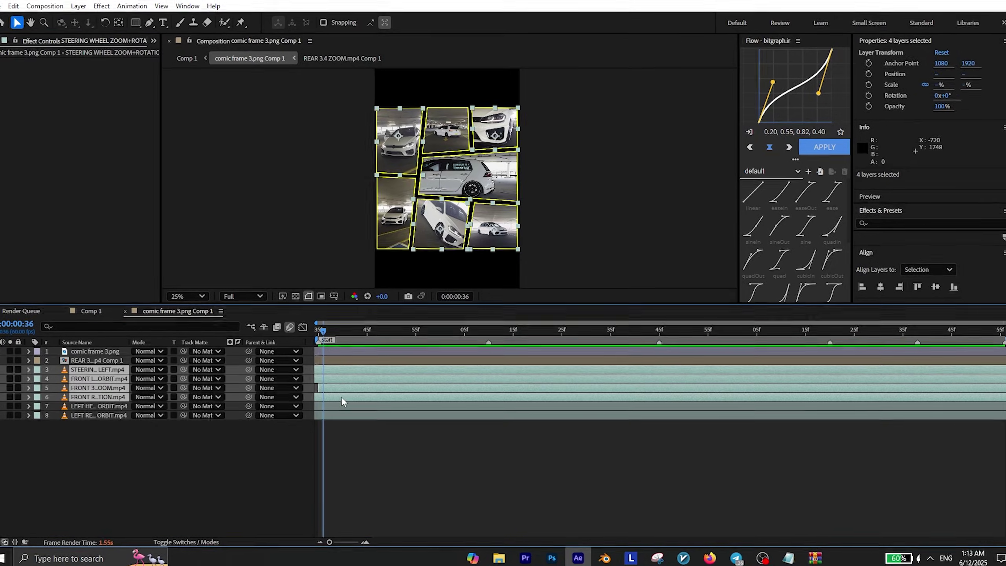
Paste the Cartoon effect onto the other car clips in the comic frame 3 comp and the clips in the comic frame 1 comp
{"action": "key", "text": "ctrl+v"}
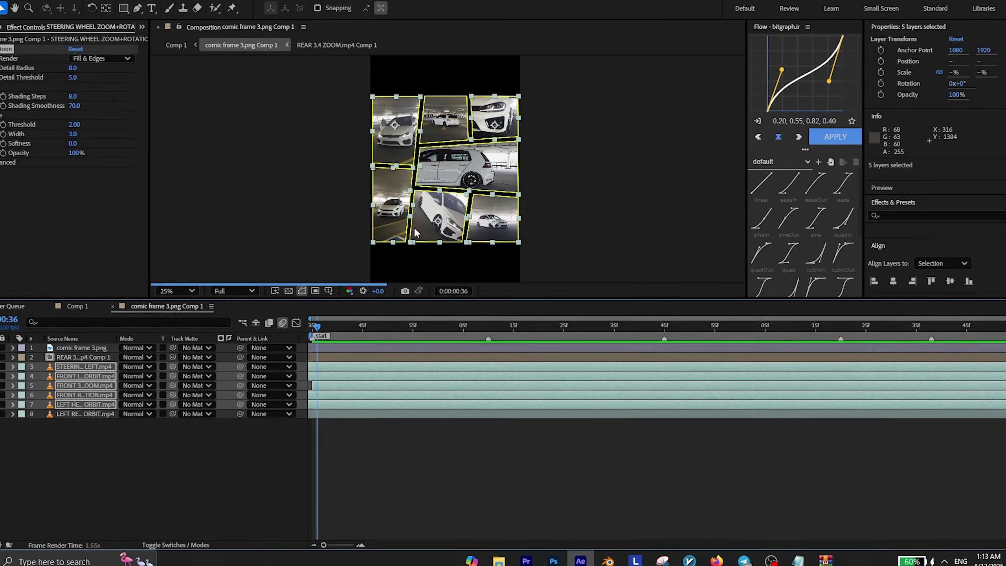
{"action": "left_click", "coordinate": [301, 460]}
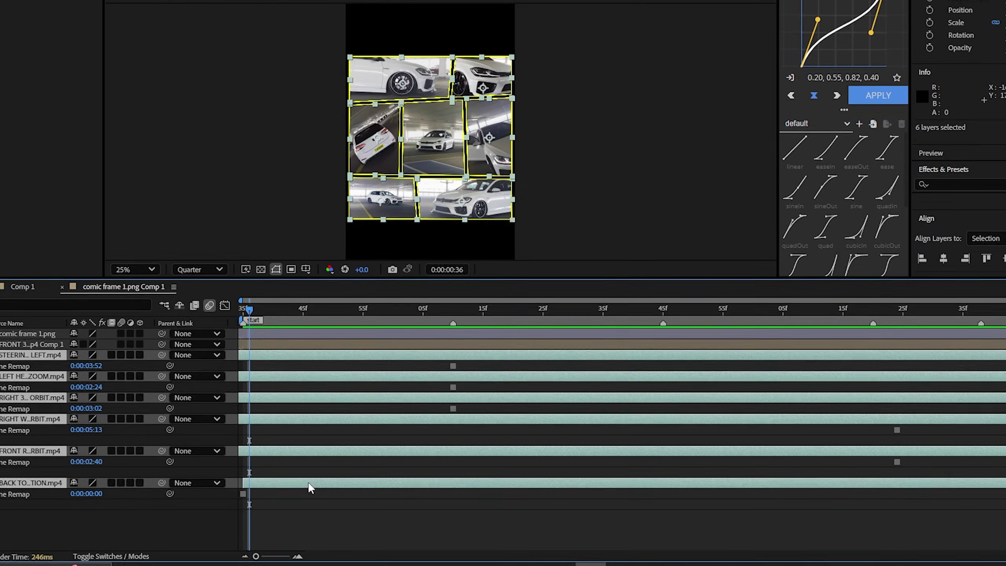
{"action": "key", "text": "ctrl+v"}
{"action": "left_click", "coordinate": [350, 370]}
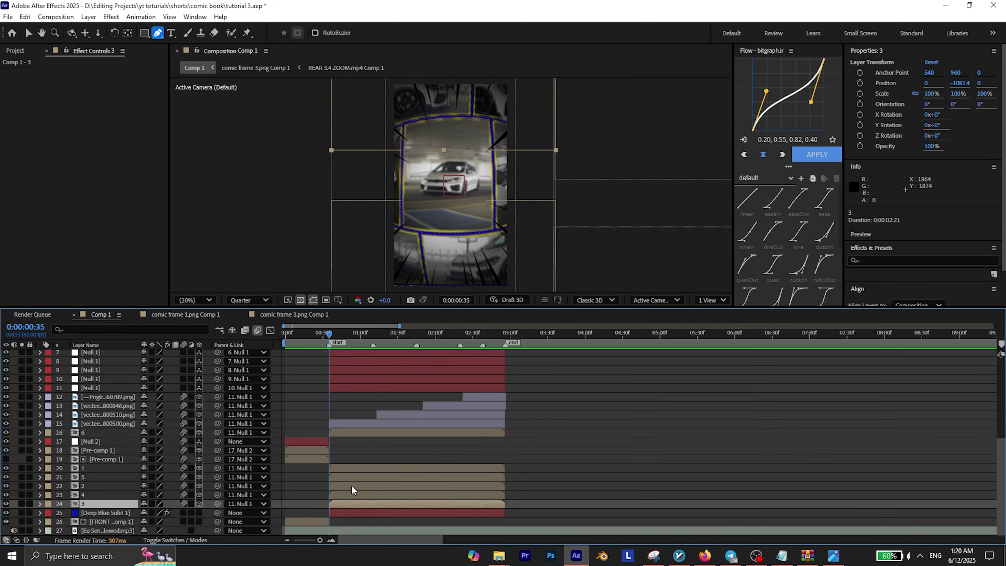
Open the comic frame 2 comp and create a full-size solid coloured red (F02424)
{"action": "double_click", "coordinate": [352, 486]}
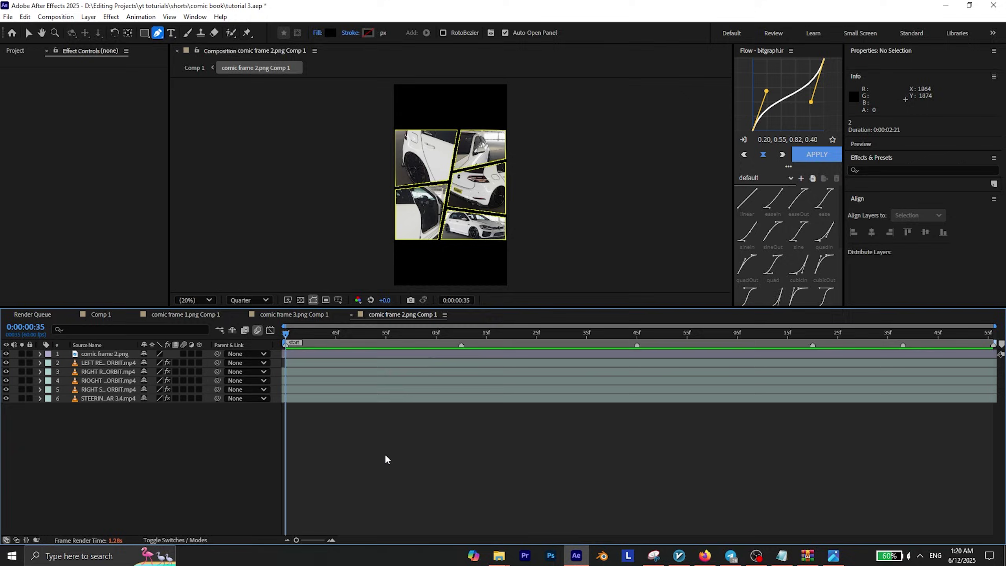
{"action": "right_click", "coordinate": [211, 288]}
{"action": "mouse_move", "coordinate": [257, 297]}
{"action": "left_click", "coordinate": [369, 321]}
{"action": "left_click", "coordinate": [498, 360]}
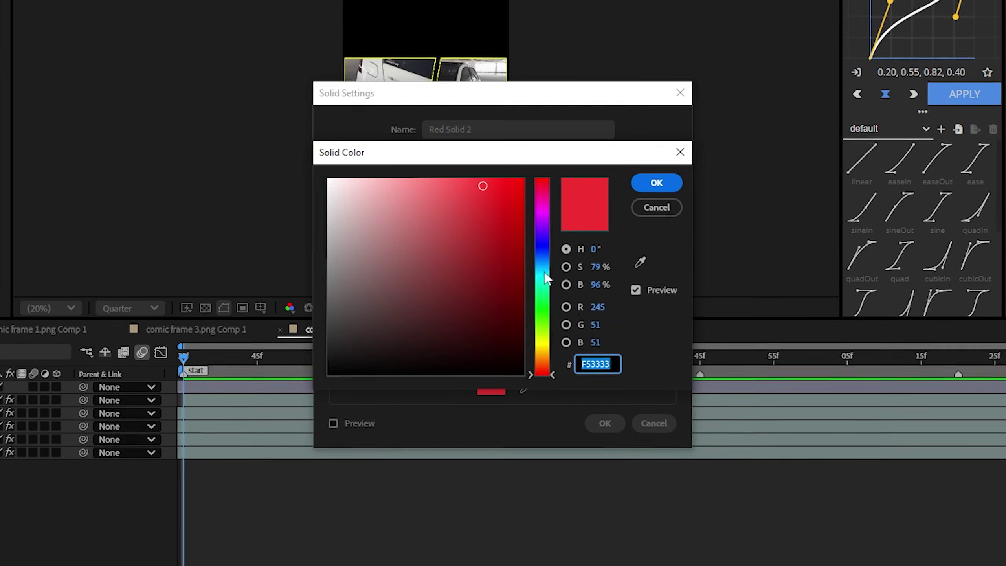
{"action": "left_click_drag", "start_coordinate": [545, 274], "coordinate": [555, 381]}
{"action": "left_click", "coordinate": [496, 190]}
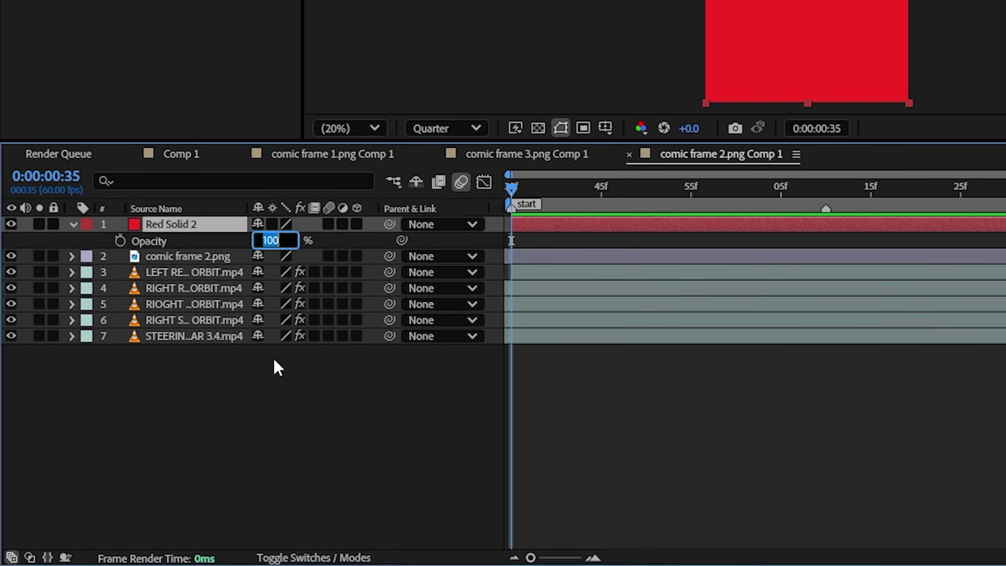
Set the red solid's Opacity to 50% and move it directly beneath the comic frame 2.png layer
{"action": "type", "text": "50"}
{"action": "key", "text": "Return"}
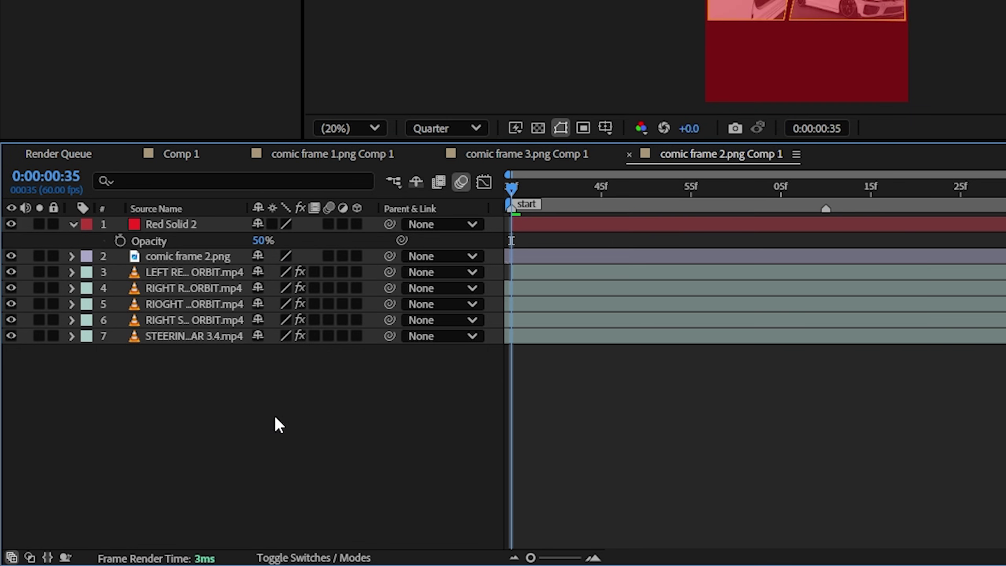
{"action": "left_click", "coordinate": [200, 228]}
{"action": "left_click_drag", "start_coordinate": [198, 264], "coordinate": [198, 260]}
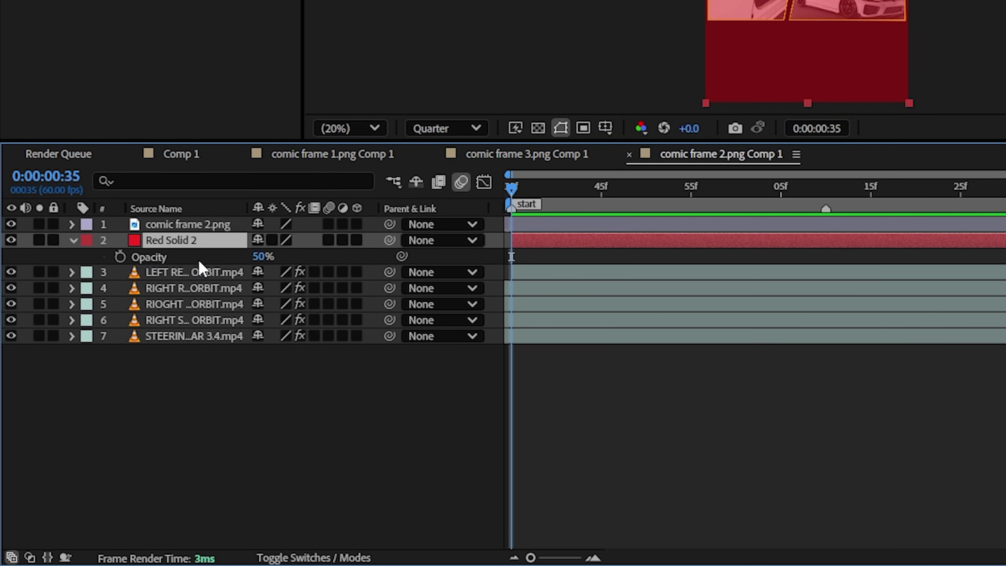
Mask the red solid with the Pen tool to the car-rear panel in the right column and set its blending mode to Multiply
{"action": "key", "text": "g"}
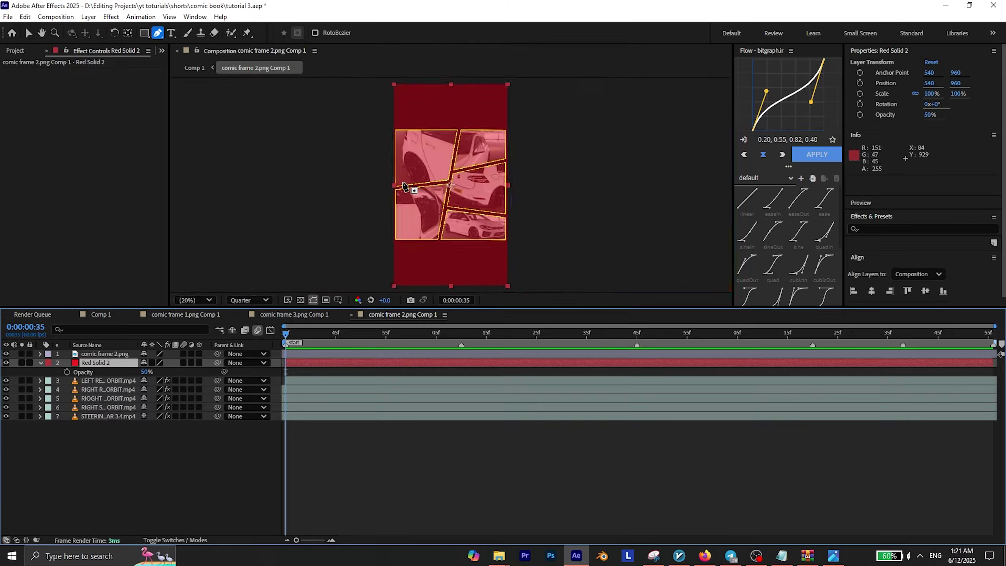
{"action": "scroll", "coordinate": [801, 366], "scroll_direction": "up", "scroll_amount": 3}
{"action": "left_click_drag", "start_coordinate": [557, 130], "coordinate": [468, 167]}
{"action": "left_click", "coordinate": [372, 173]}
{"action": "left_click", "coordinate": [635, 117]}
{"action": "left_click_drag", "start_coordinate": [393, 284], "coordinate": [402, 236]}
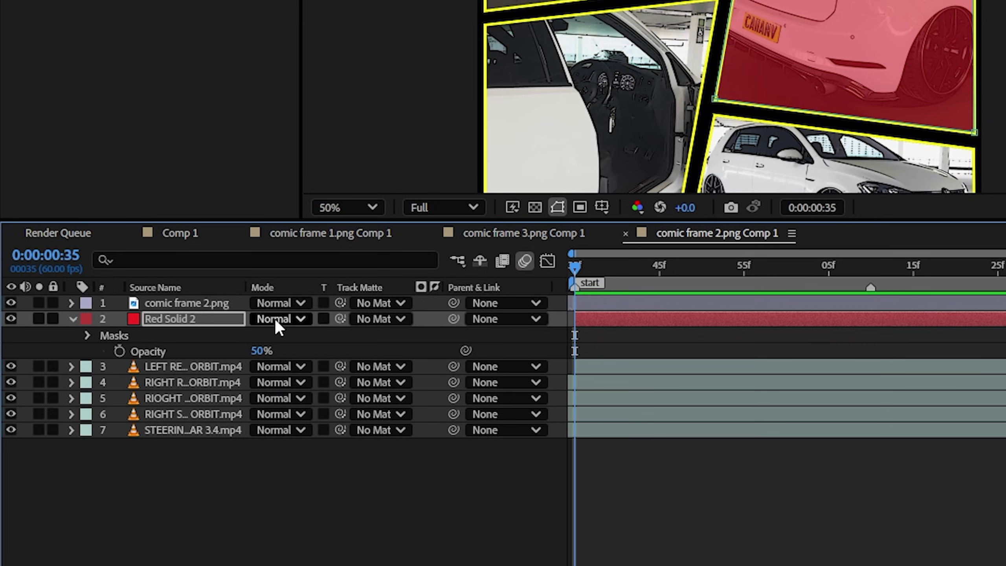
{"action": "left_click", "coordinate": [276, 320]}
{"action": "left_click", "coordinate": [363, 230]}
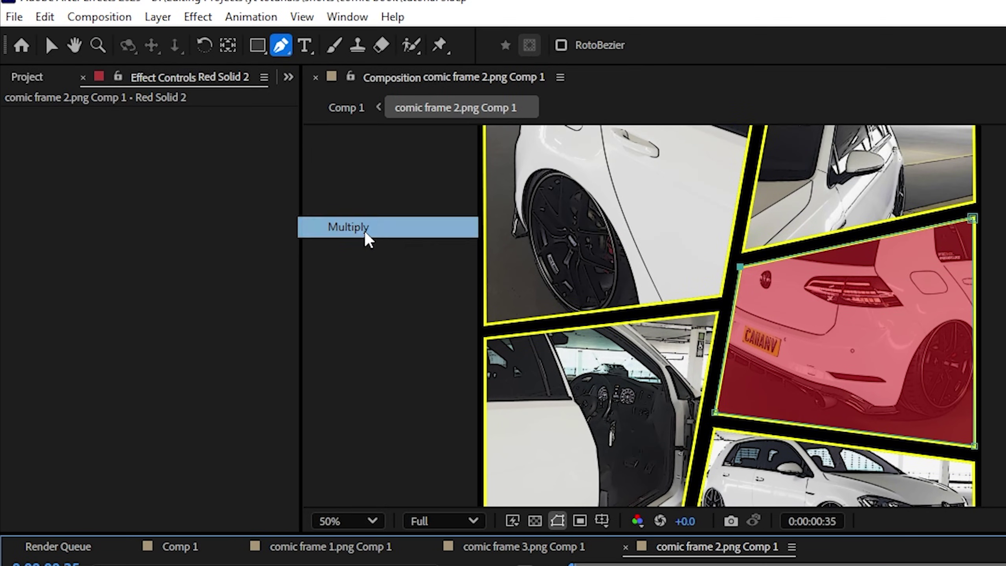
Duplicate the masked red solid and delete the copy's mask
{"action": "key", "text": "ctrl+d"}
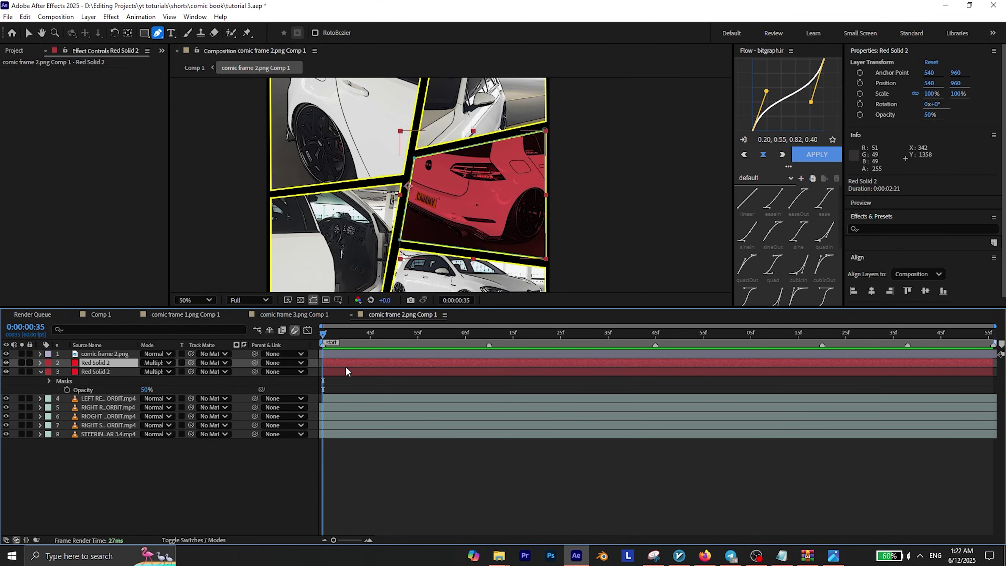
{"action": "key", "text": "m"}
{"action": "key", "text": "Delete"}
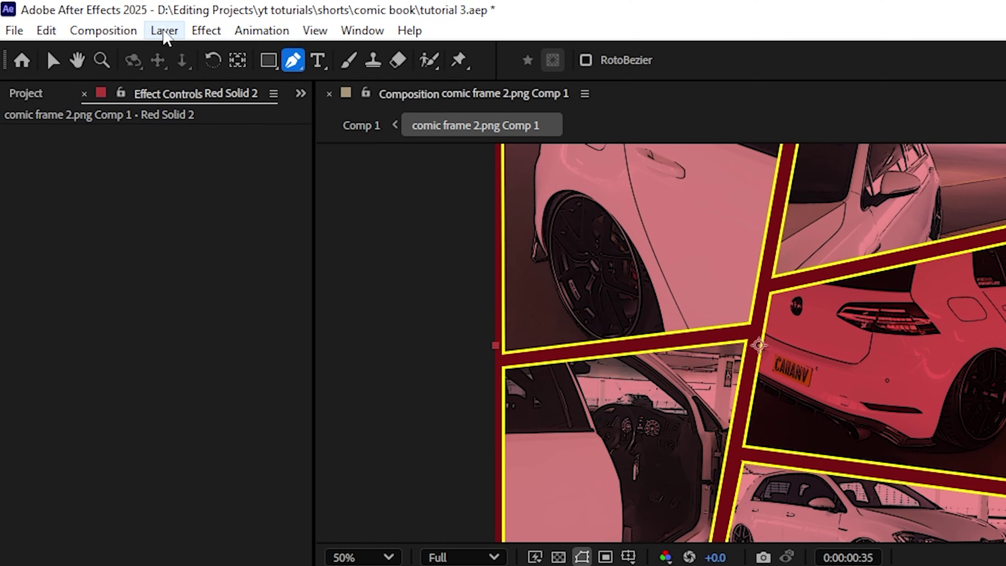
Change the duplicated solid's colour to blue (3724F0), creating it as a new solid for that layer
{"action": "left_click", "coordinate": [164, 31]}
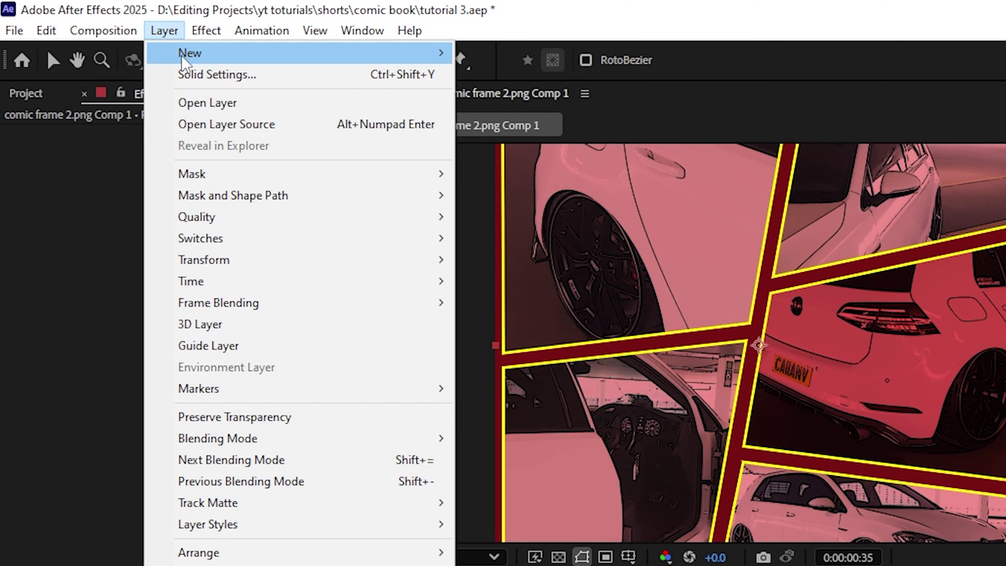
{"action": "left_click", "coordinate": [191, 75]}
{"action": "left_click", "coordinate": [481, 386]}
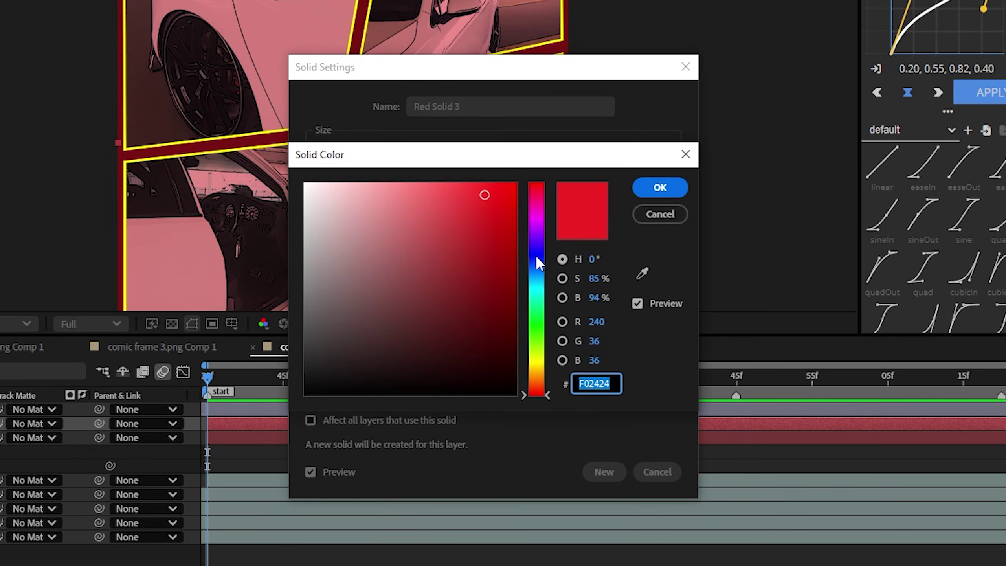
{"action": "left_click", "coordinate": [538, 262]}
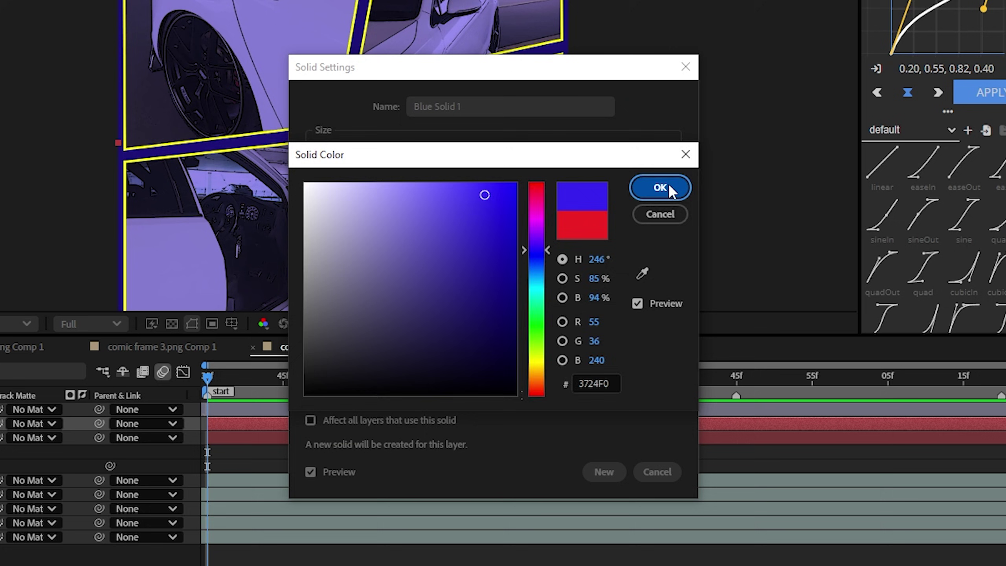
{"action": "left_click", "coordinate": [660, 188]}
{"action": "left_click", "coordinate": [604, 472]}
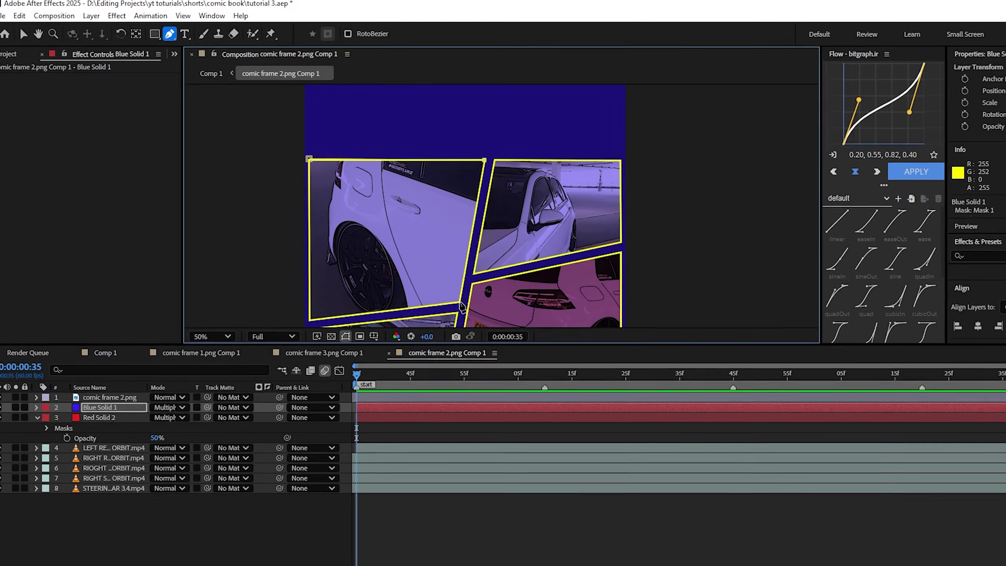